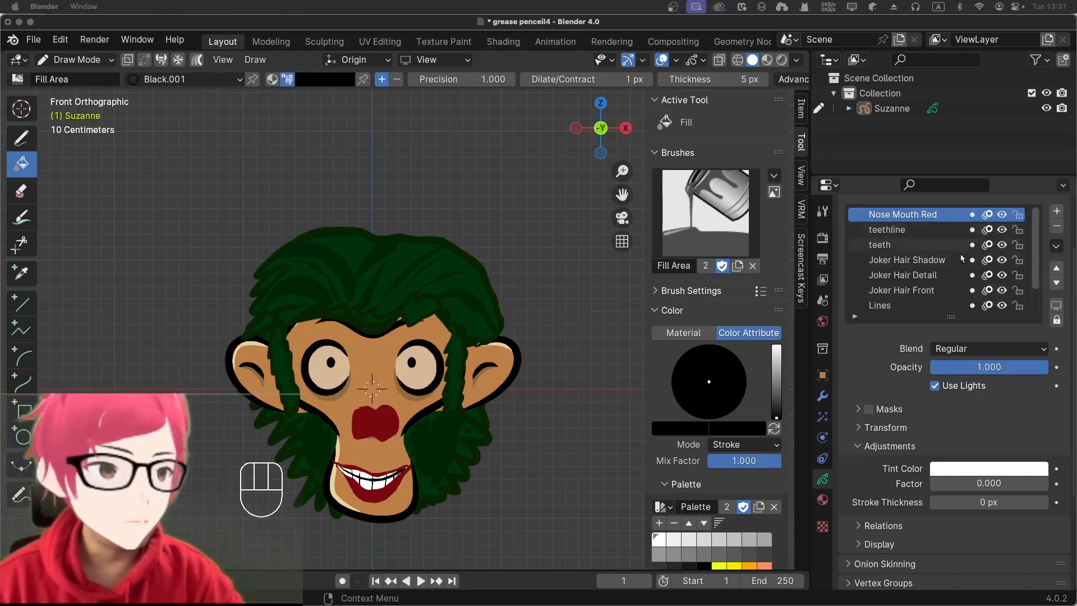
Step: Add a new Grease Pencil layer on top of the layer list and name it Hat
left_click(1057, 211)
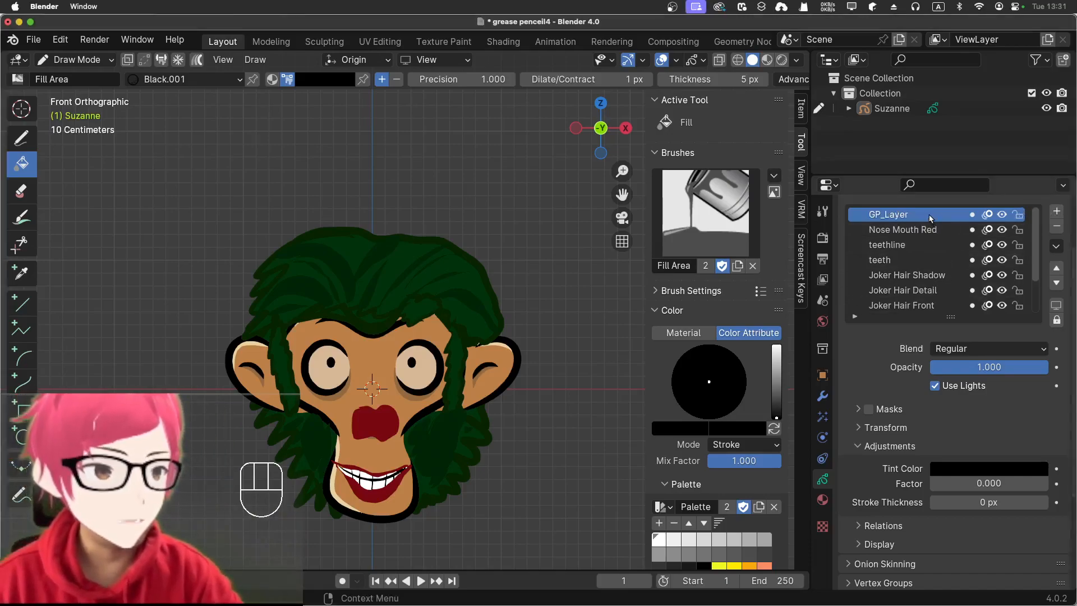
double_click(929, 216)
type("Hat")
key("Return")
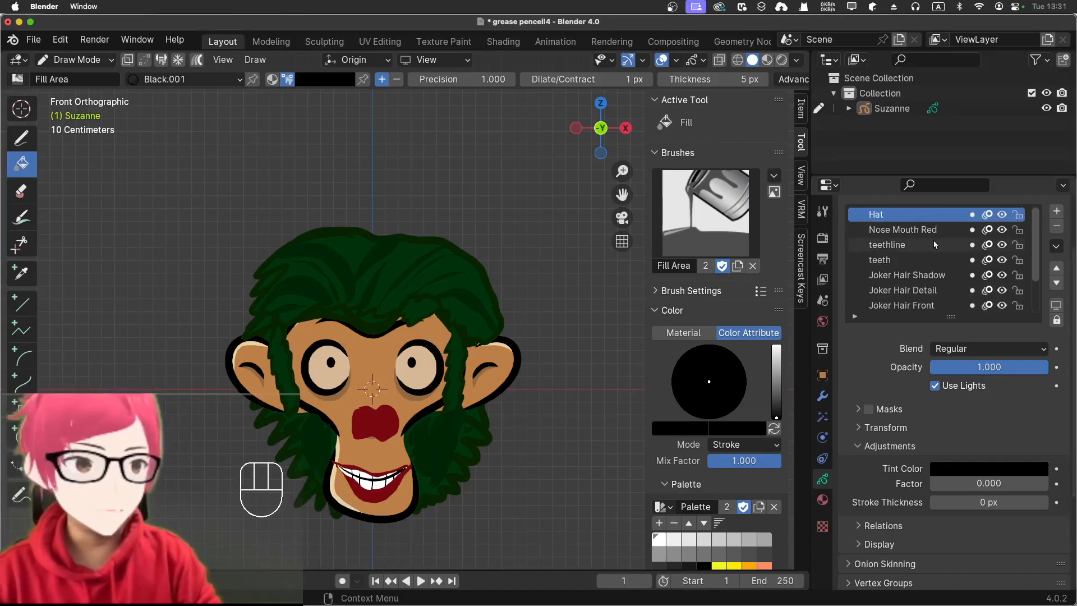
Step: Clear the name of the Joker Hair material and enlarge the material slot list
left_click(823, 499)
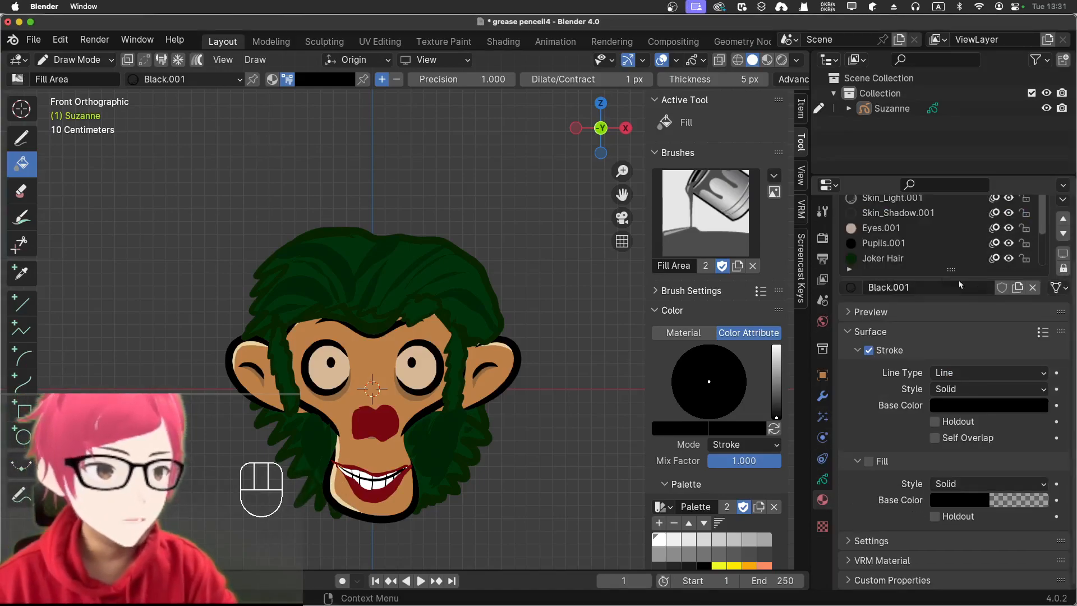
left_click(936, 263)
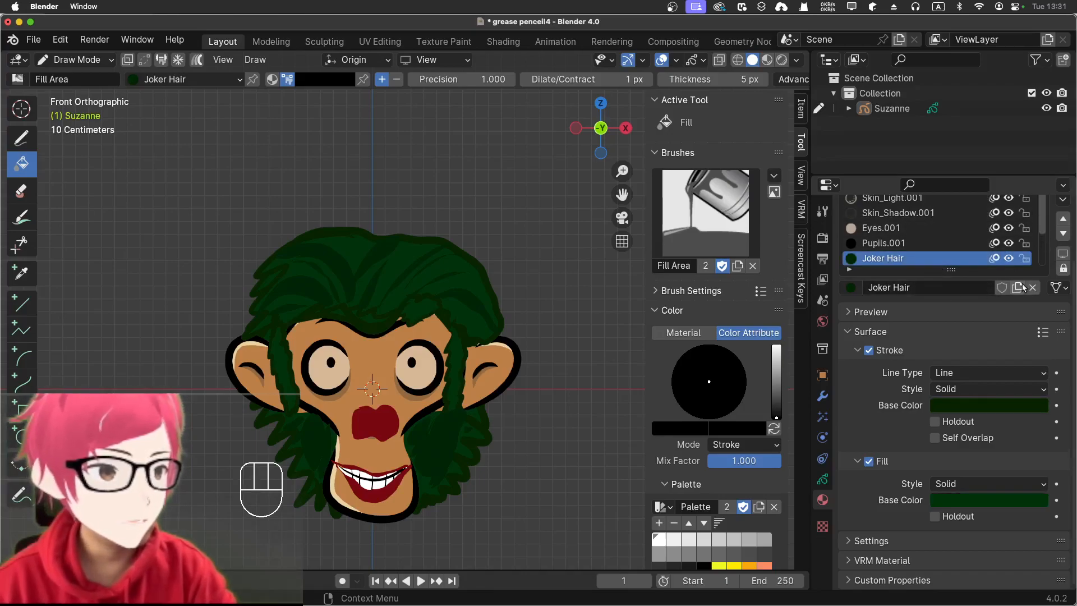
left_click_drag(1015, 271, 1009, 333)
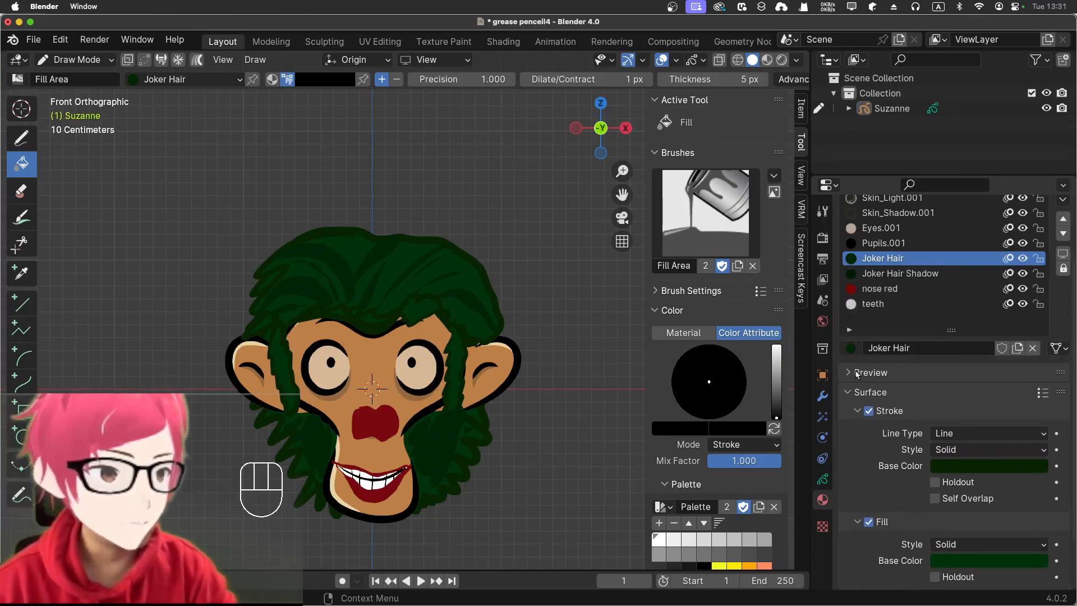
double_click(933, 352)
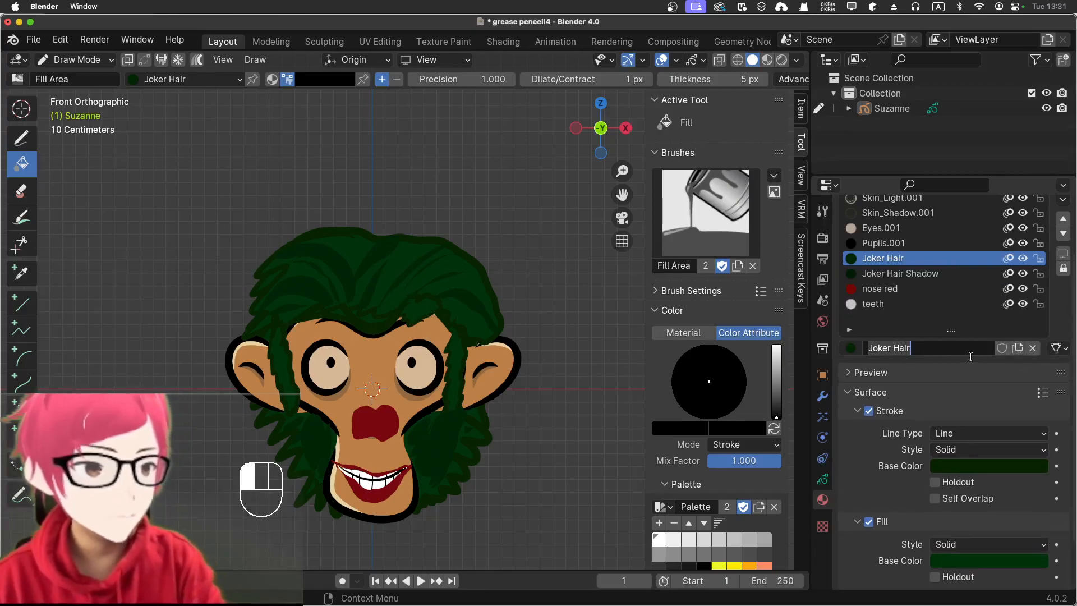
key("BackSpace")
key("Return")
left_click(849, 330)
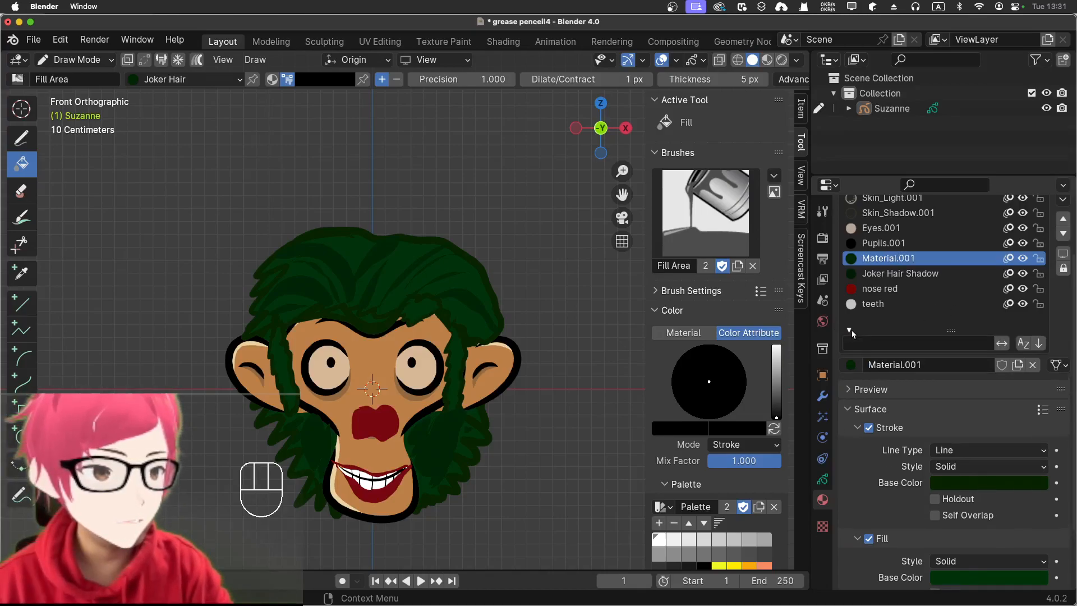
left_click(851, 331)
Step: Add a new material to Suzanne and name it Hat
scroll(909, 315, "up", 4)
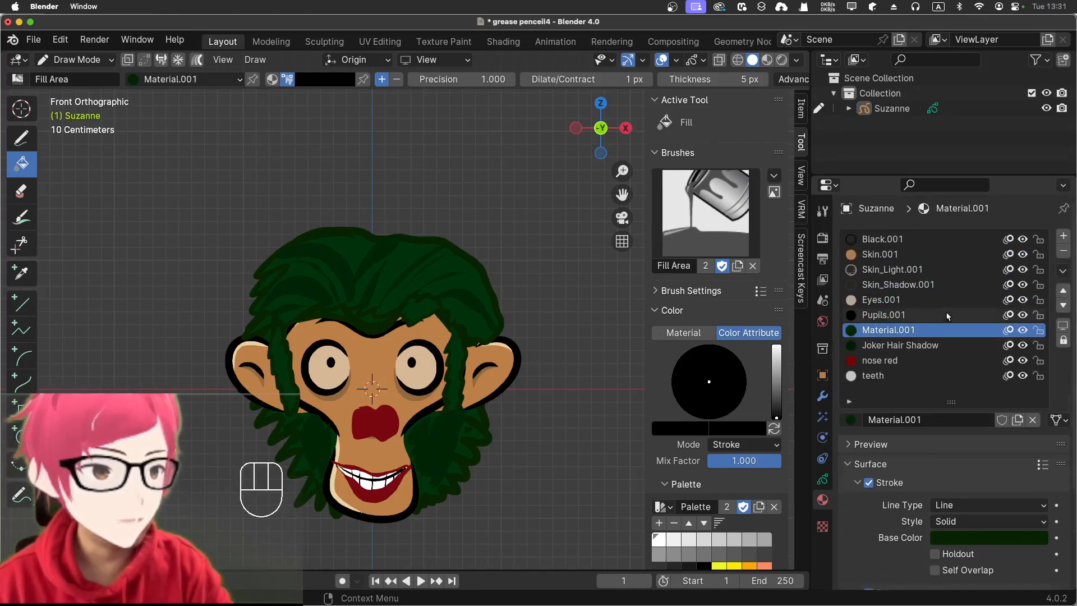
left_click(1064, 236)
left_click(921, 420)
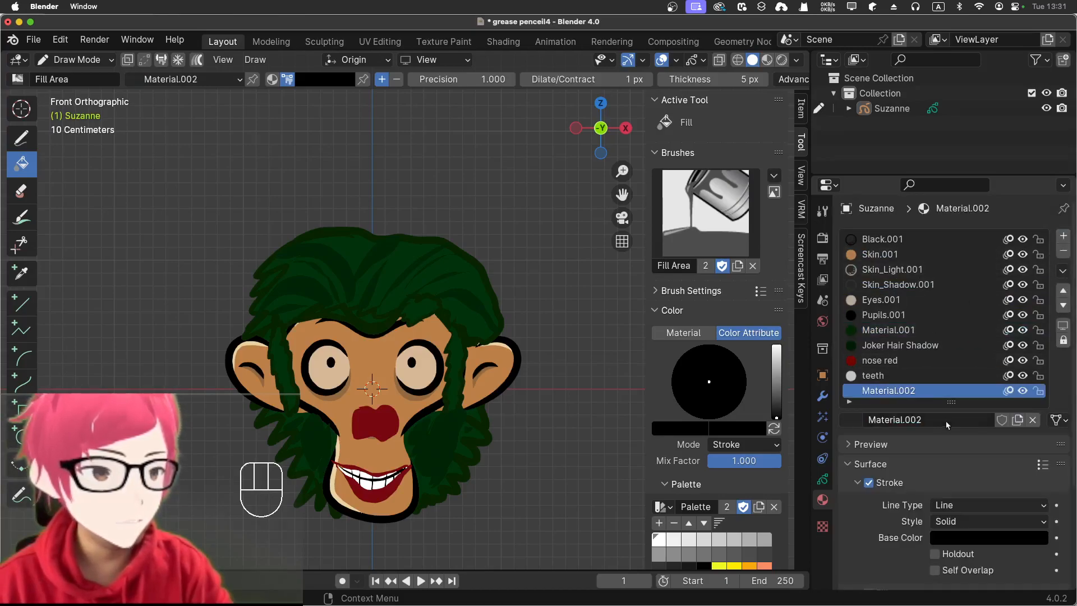
left_click(938, 419)
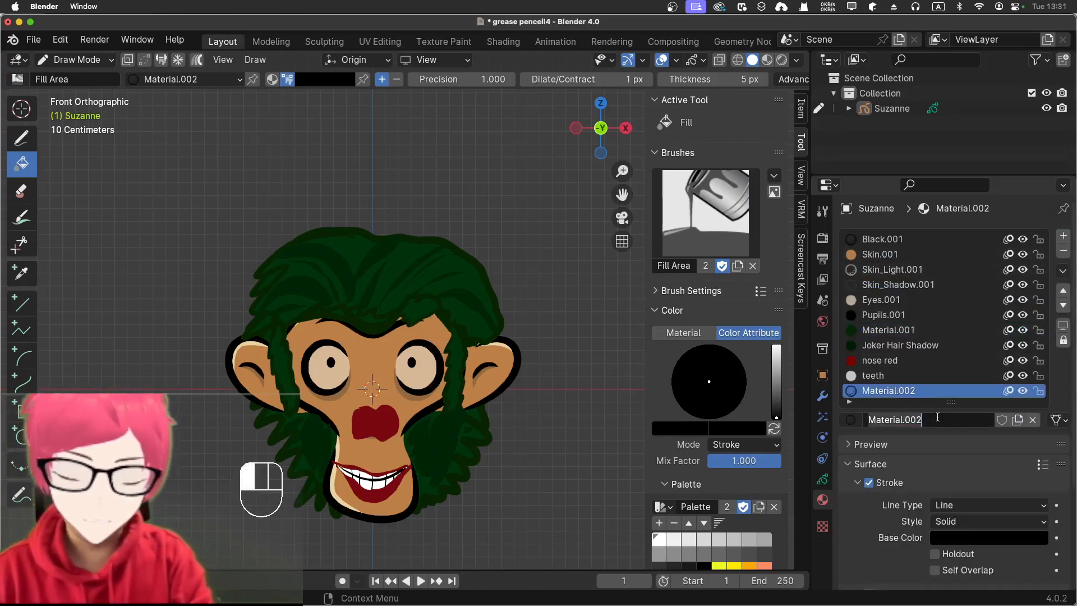
key("ctrl+a")
key("BackSpace")
type("Hat")
key("Return")
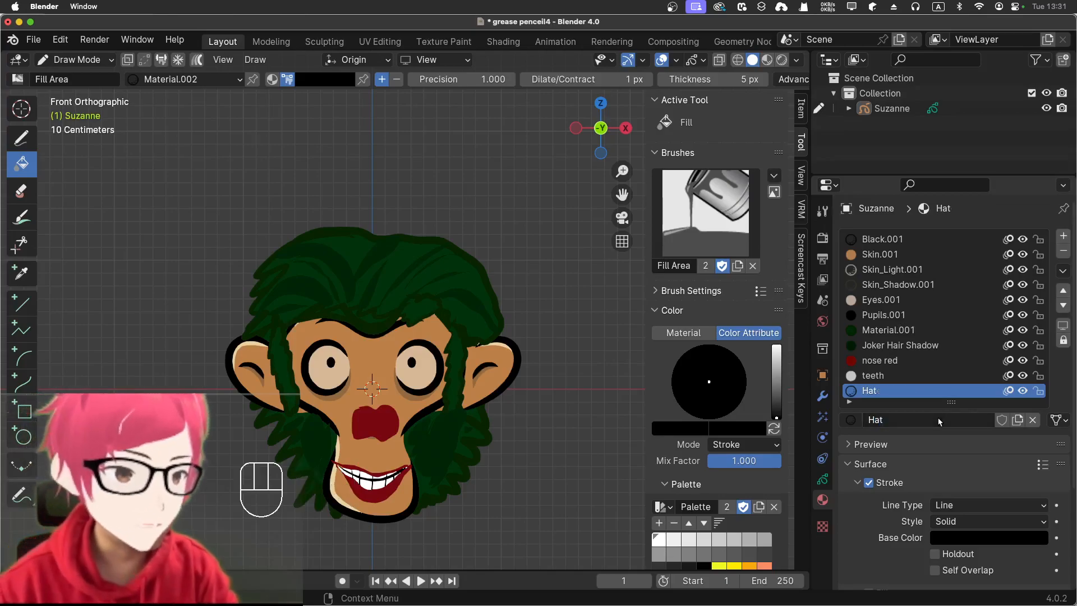
Step: Enable Fill and disable Stroke on the Hat material
scroll(922, 474, "down", 5)
left_click(870, 462)
left_click(869, 352)
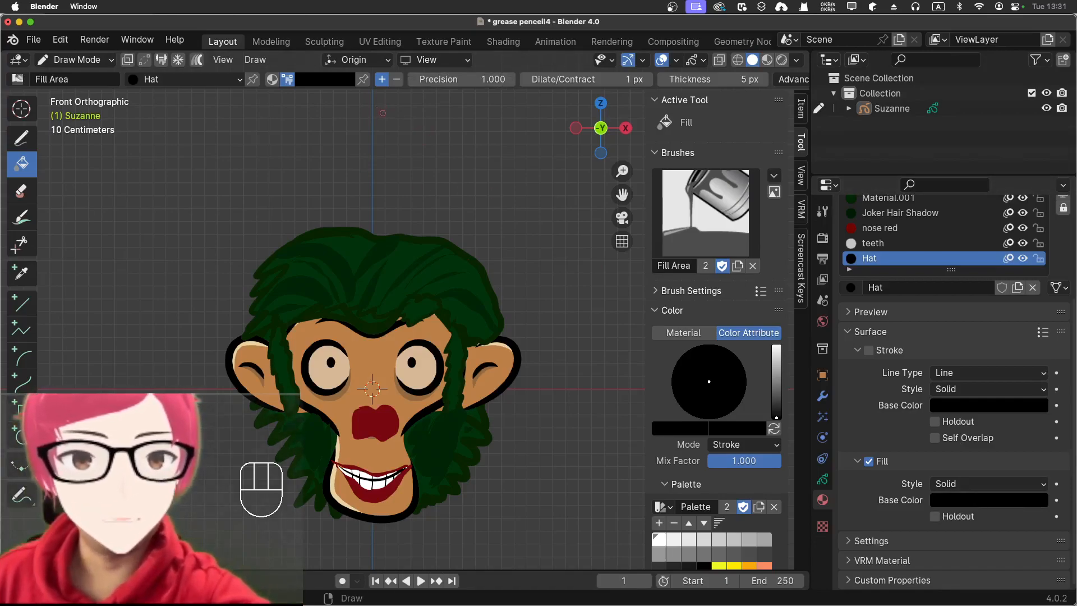
Step: Switch to the Draw tool and lock every layer except Hat, enlarging the layer list
key("d")
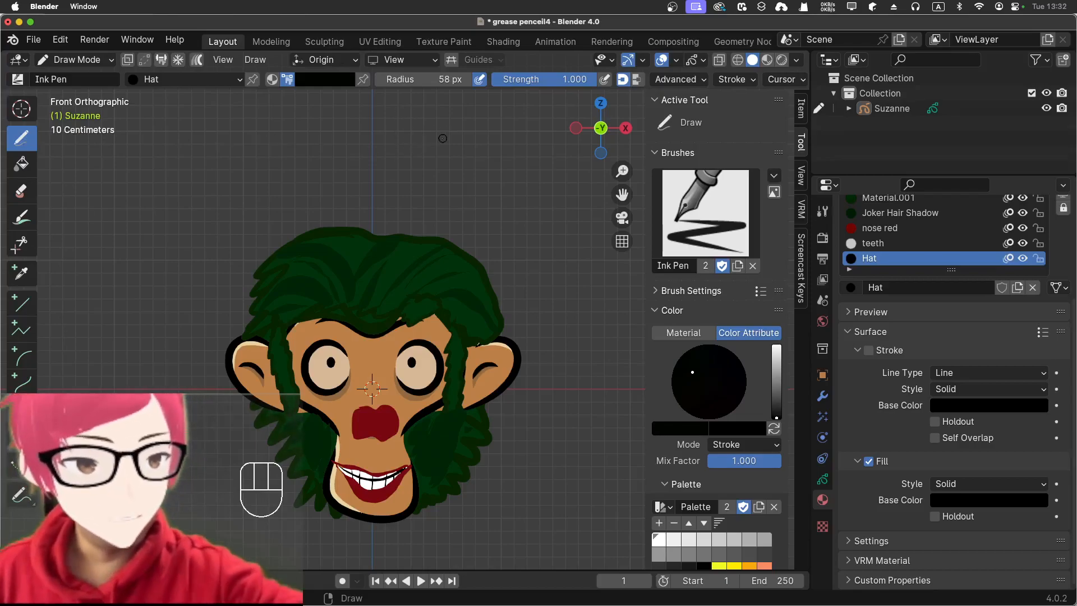
left_click(822, 480)
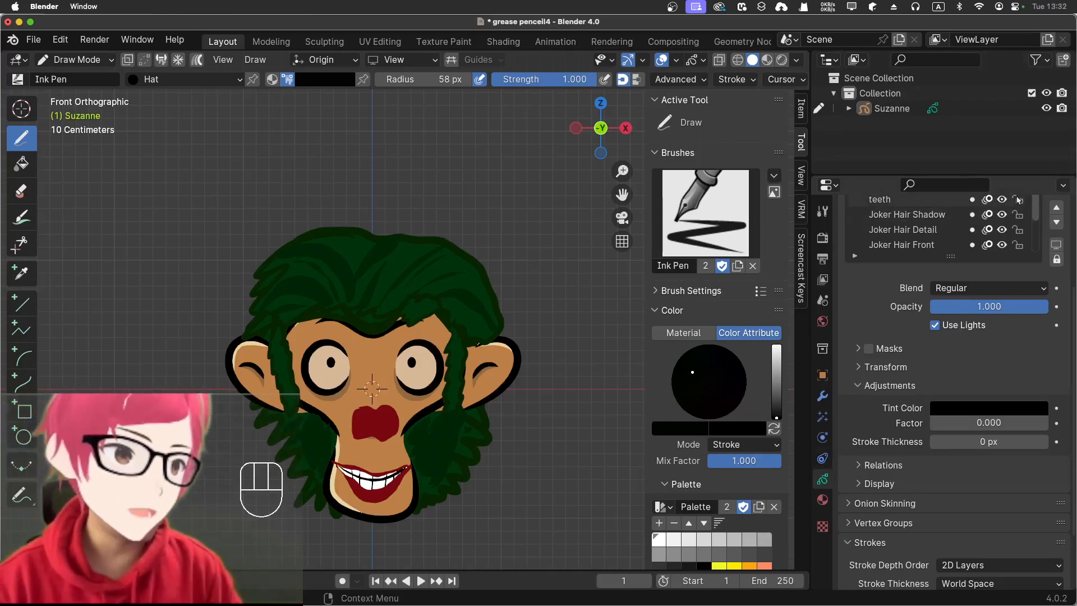
scroll(951, 183, "down", 2)
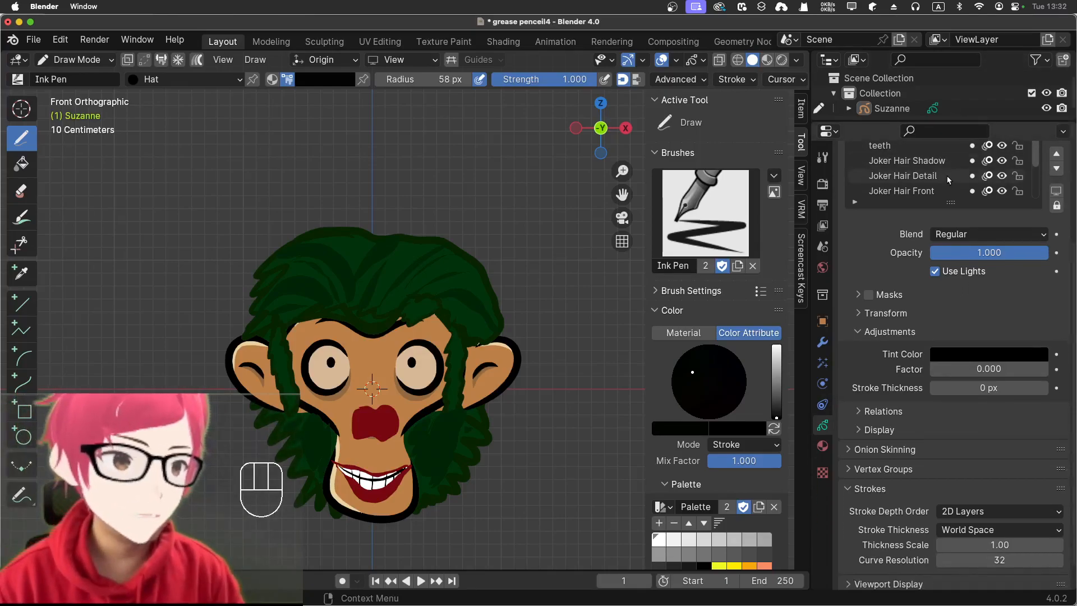
left_click_drag(951, 203, 950, 293)
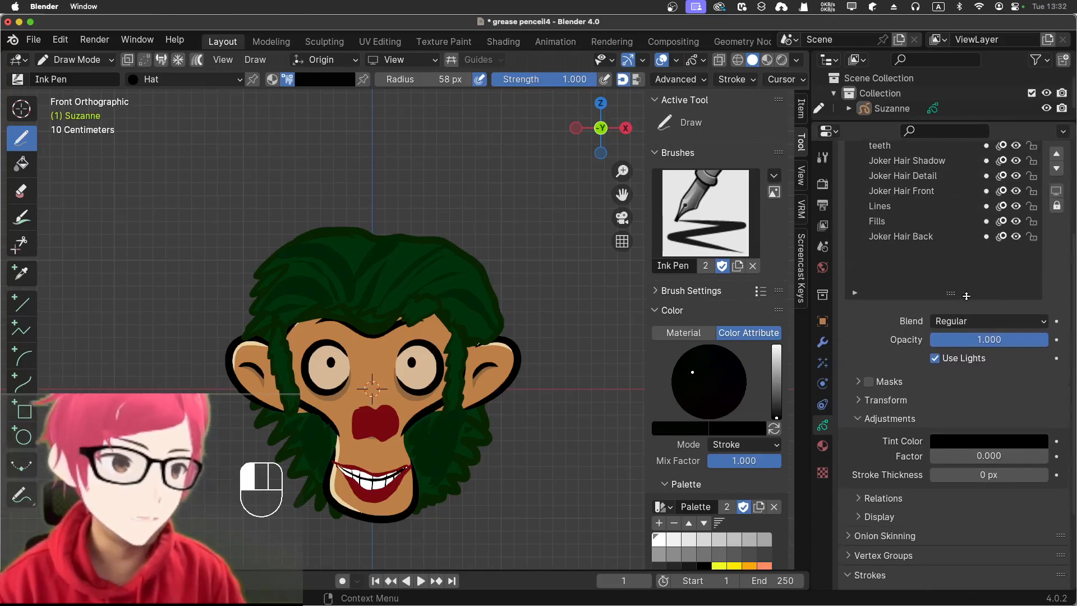
scroll(940, 215, "up", 5)
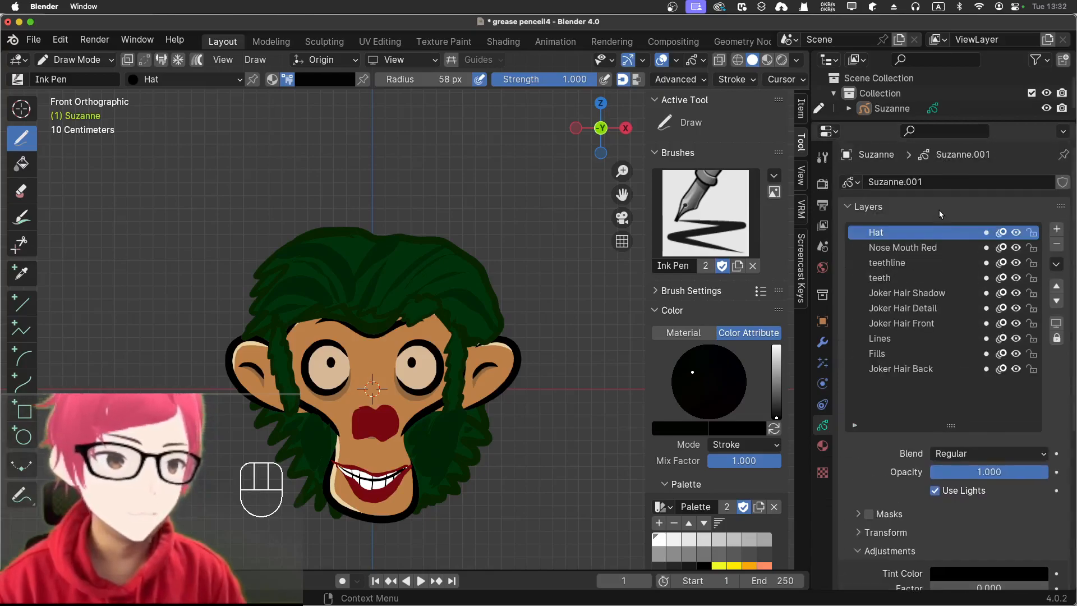
left_click(1057, 339)
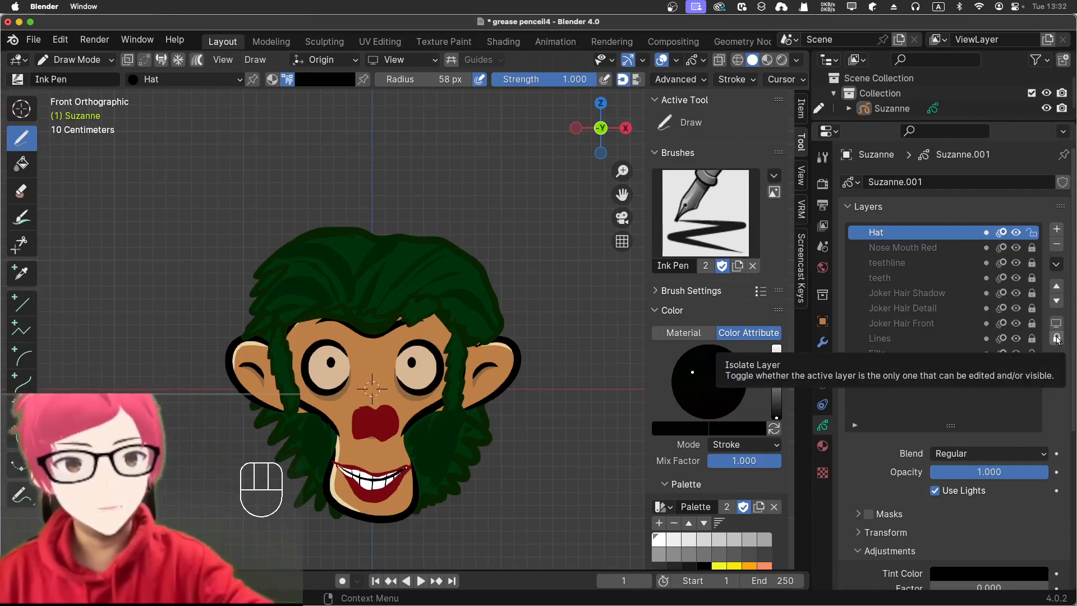
Step: Draw a filled black beret shape above the monkey's head with a small nub on its upper edge
mouse_move(396, 104)
left_mouse_down()
mouse_move(303, 145)
mouse_move(293, 158)
mouse_move(300, 178)
mouse_move(359, 208)
mouse_move(411, 213)
mouse_move(510, 219)
mouse_move(541, 202)
mouse_move(547, 158)
mouse_move(536, 127)
mouse_move(383, 93)
left_mouse_up()
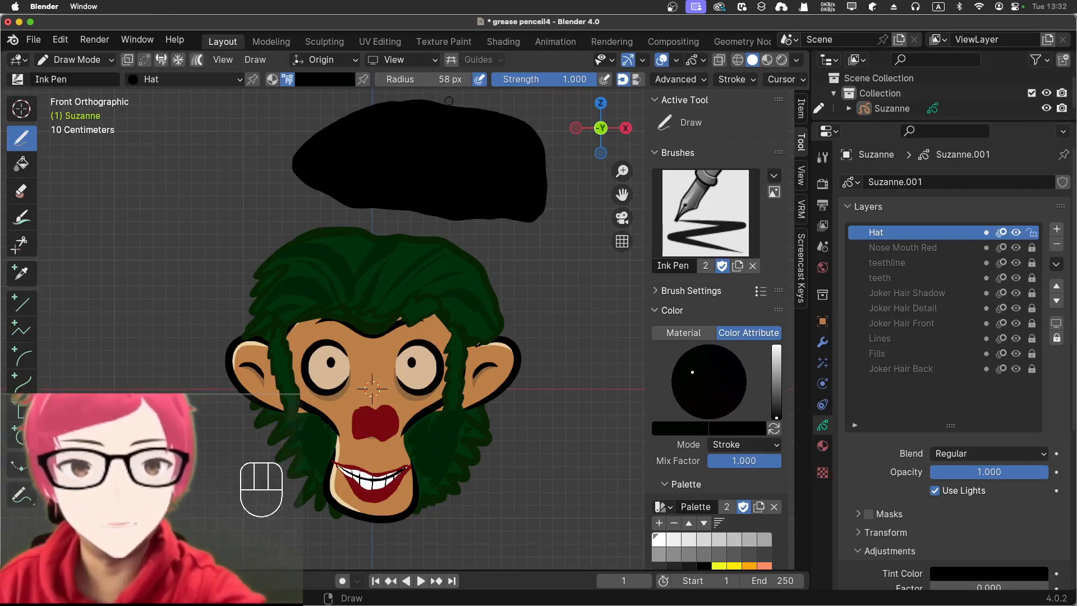
left_click_drag(448, 104, 474, 104)
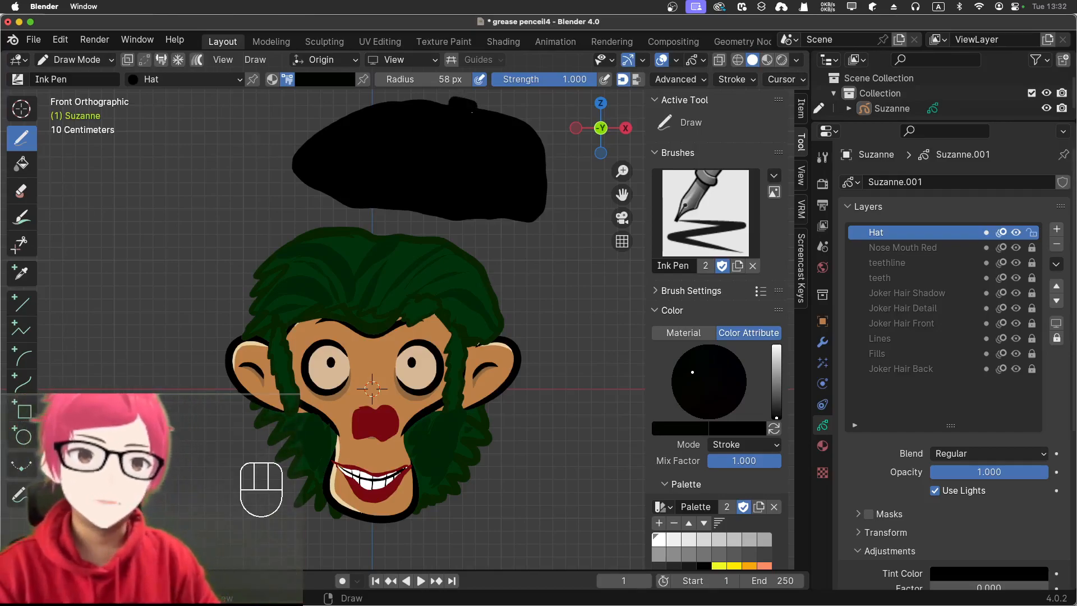
Step: Add a layer named Hat_Ex above Hat and lock all the other layers
left_click(1058, 229)
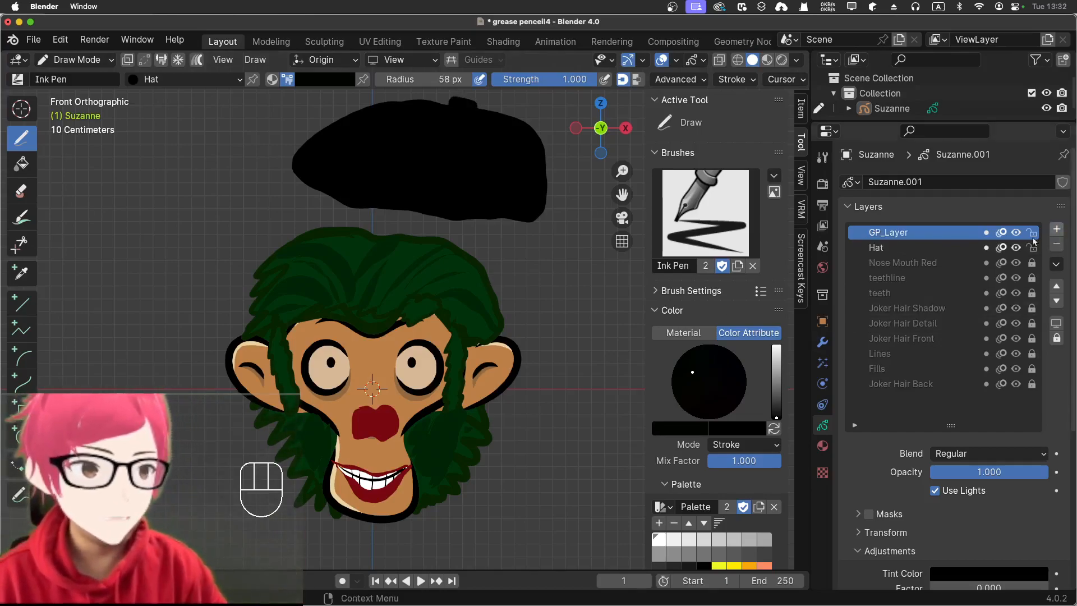
double_click(964, 236)
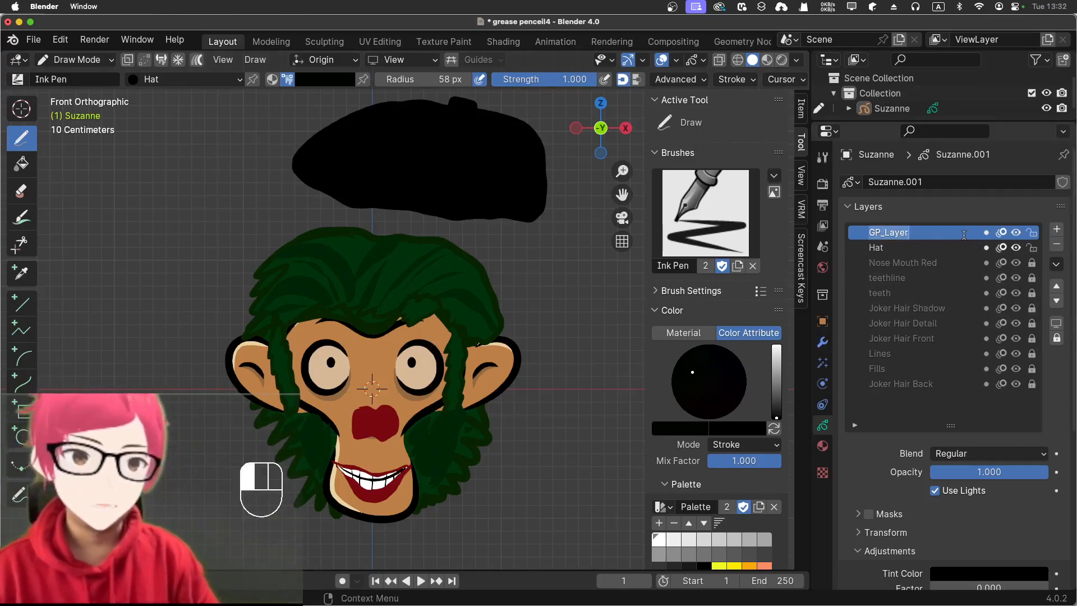
type("Hat")
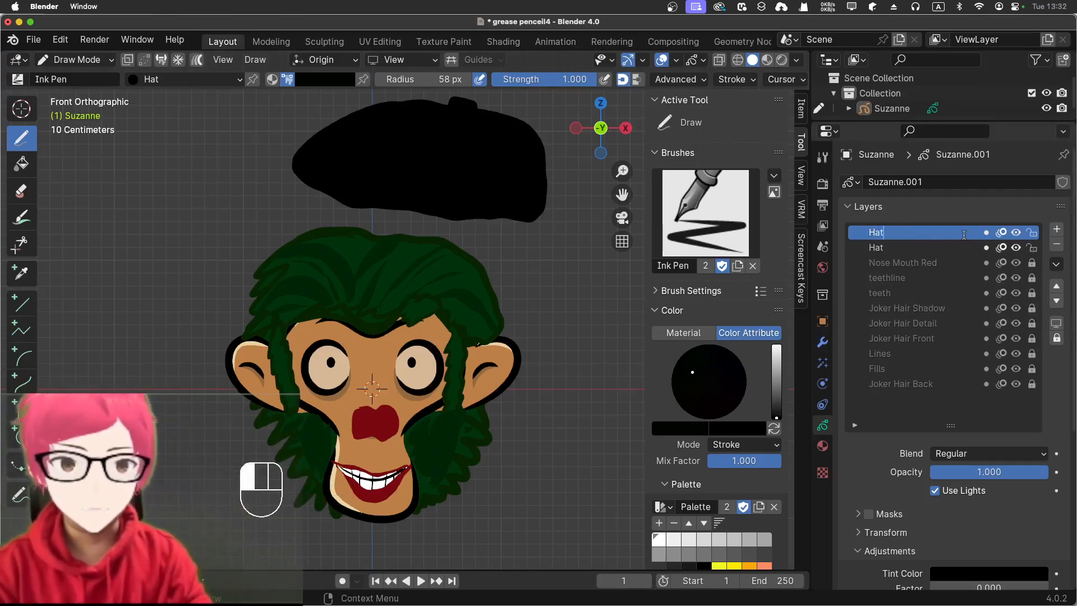
type("_Ex")
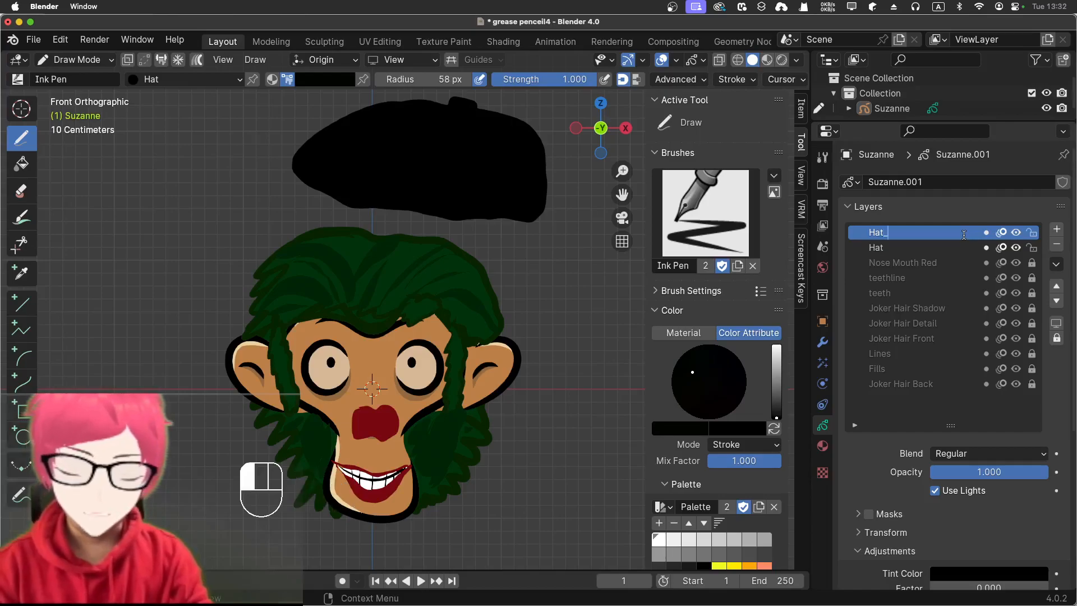
key("Return")
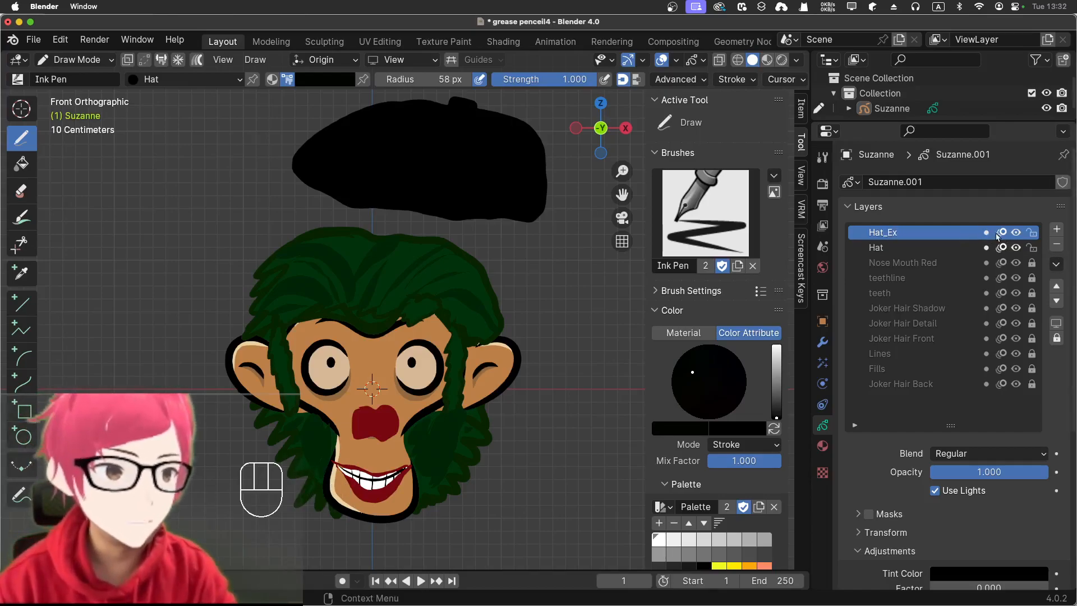
left_click(1057, 338)
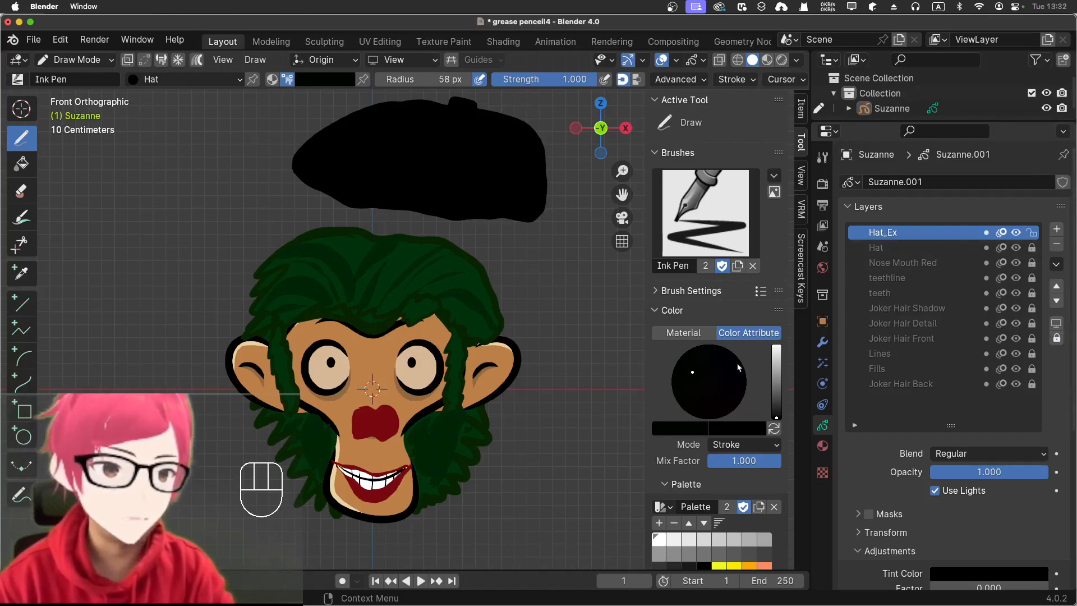
scroll(817, 450, "down", 5)
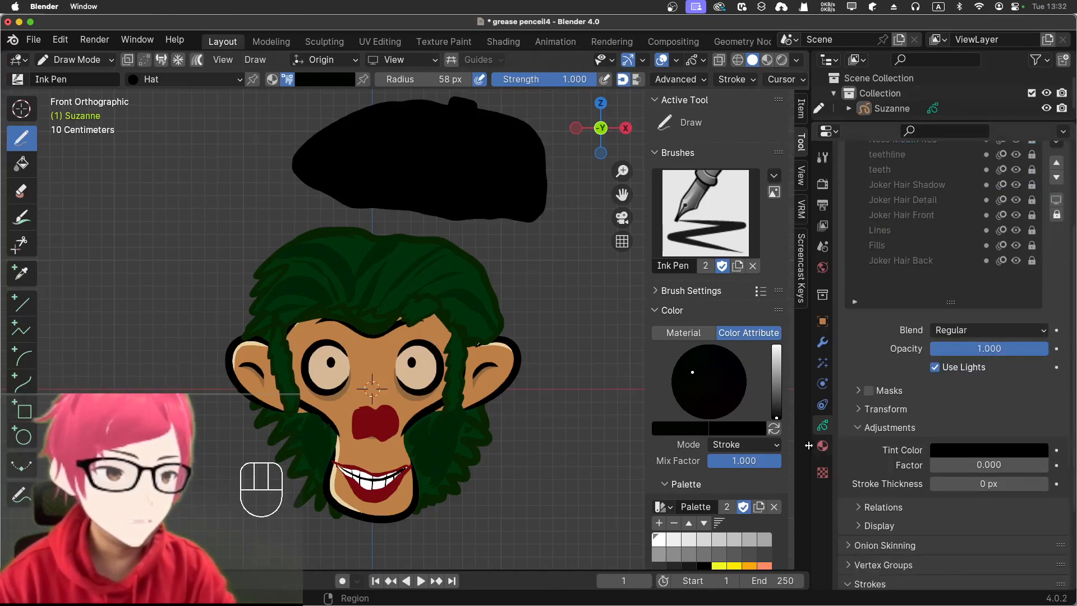
left_click(823, 446)
left_click(1018, 287)
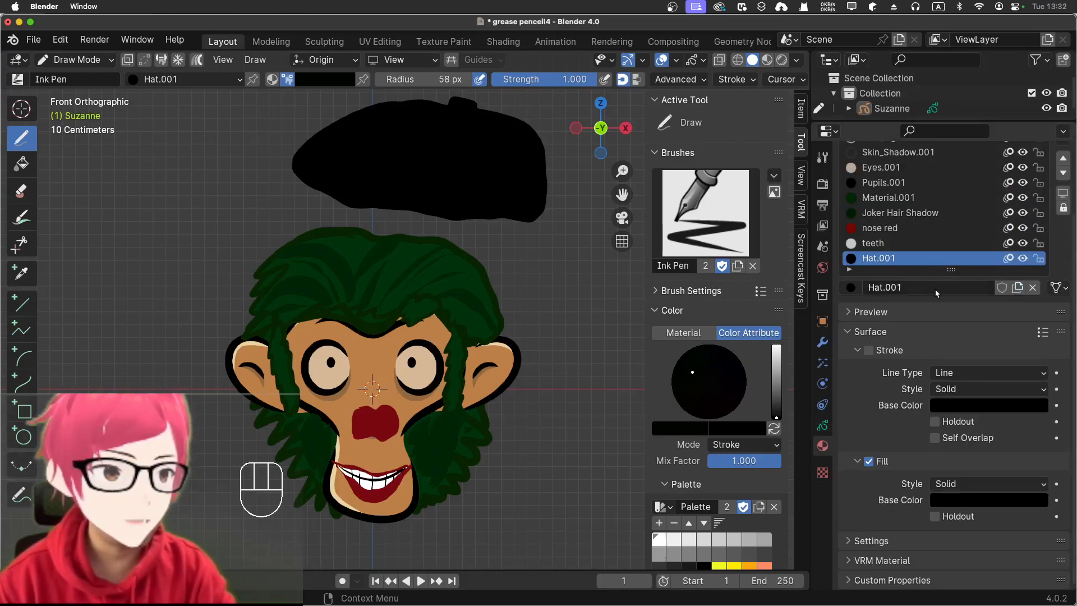
key("super+z")
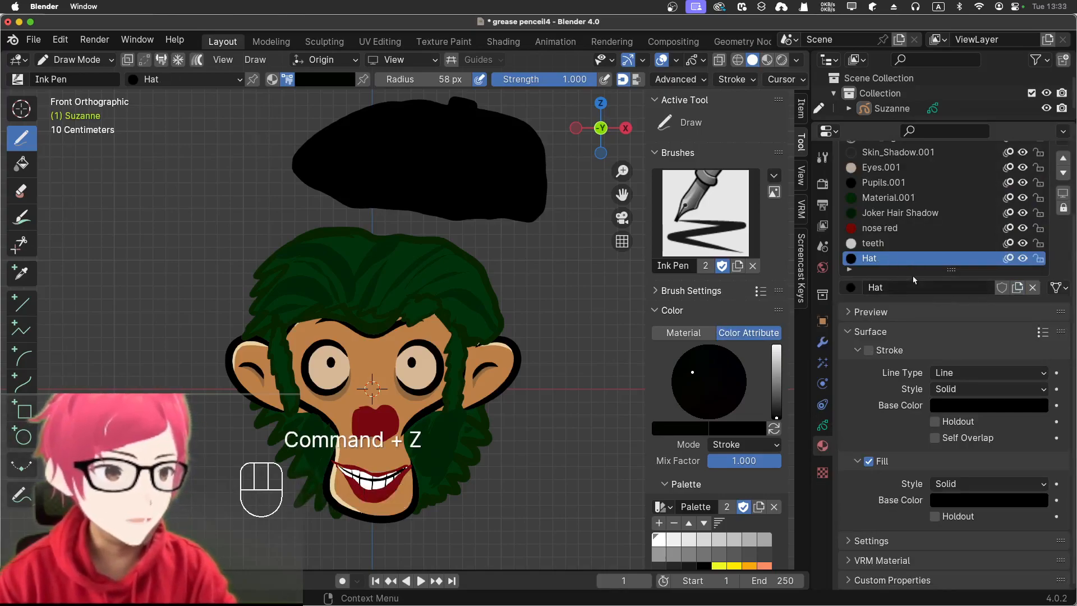
Step: Add a new material slot below Hat and name the material Hat_Ex, enlarging the material list
left_click_drag(890, 272, 888, 315)
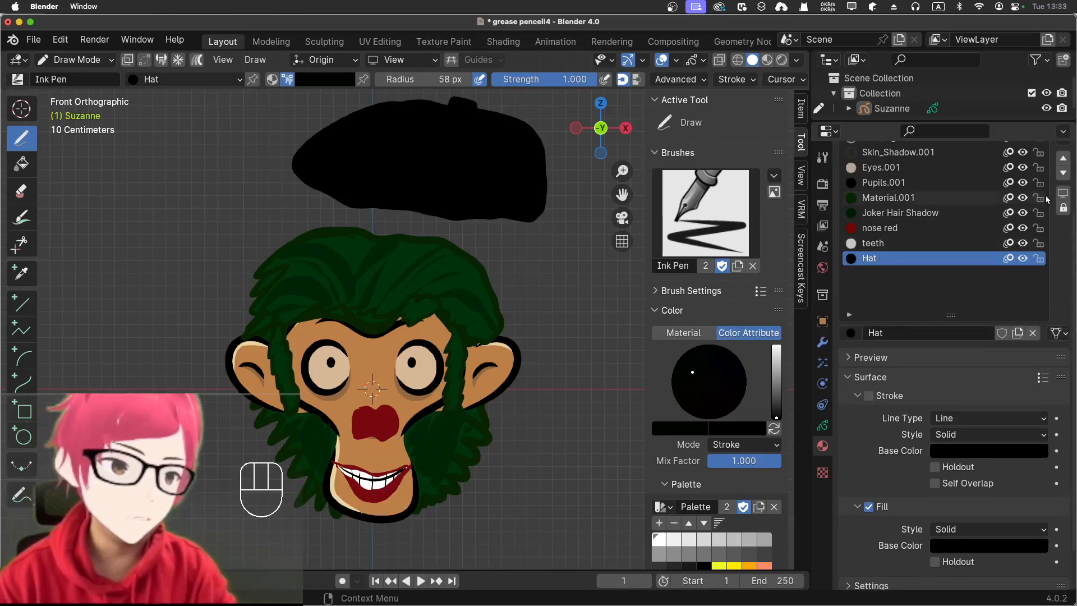
left_click(931, 243)
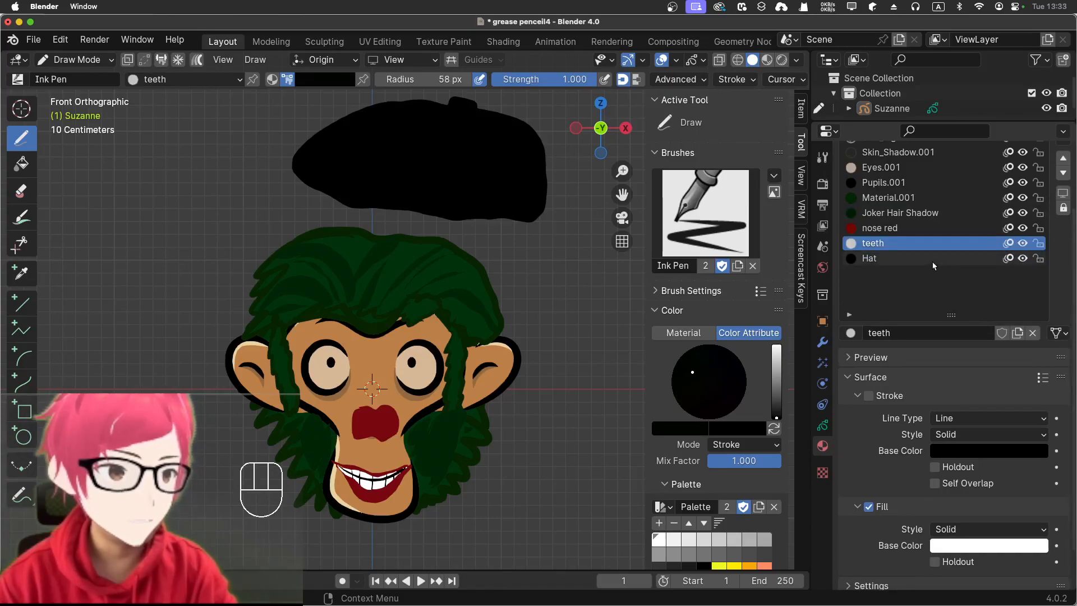
left_click(932, 259)
scroll(932, 261, "up", 4)
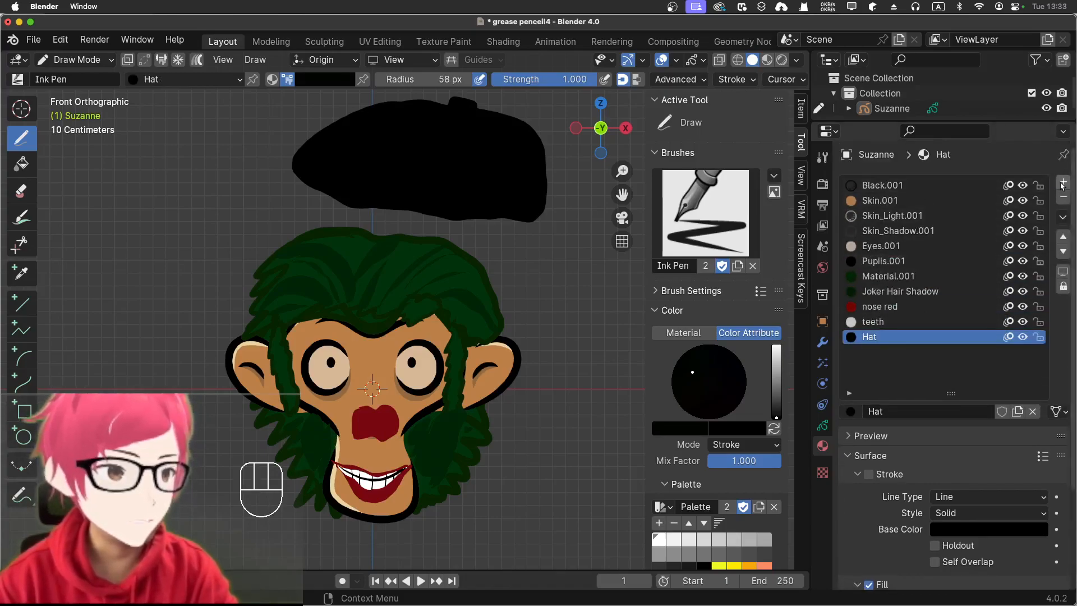
left_click(1063, 182)
left_click(927, 412)
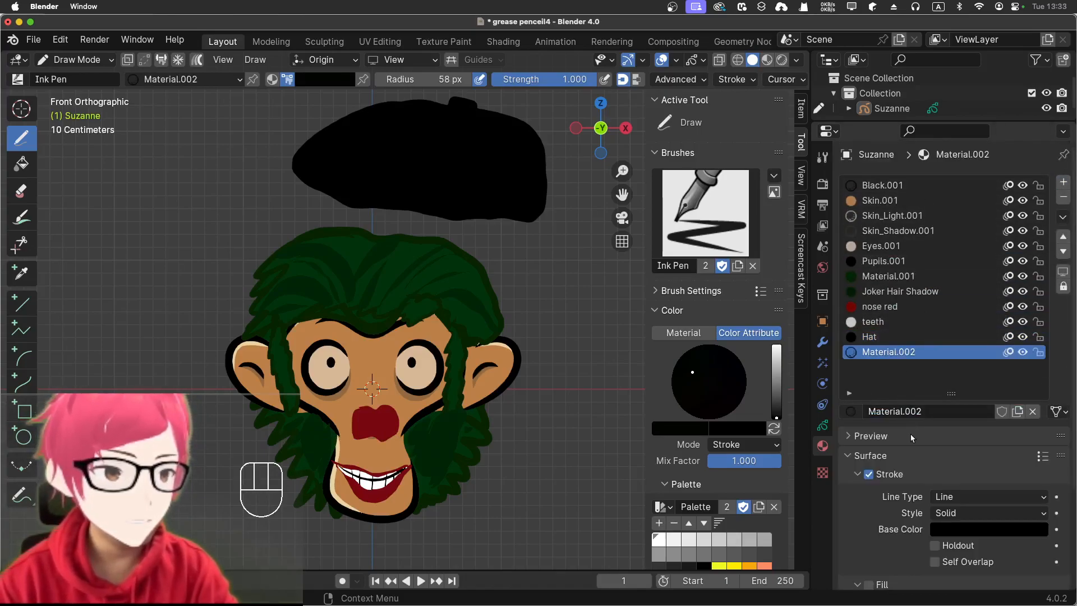
left_click(918, 411)
type("Hat")
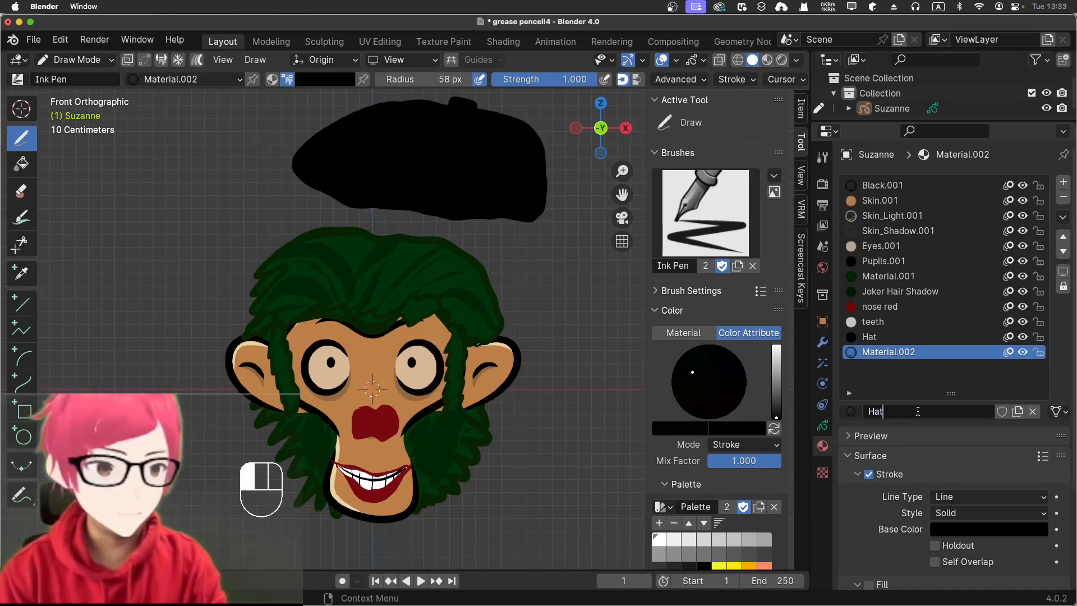
type("_Ex")
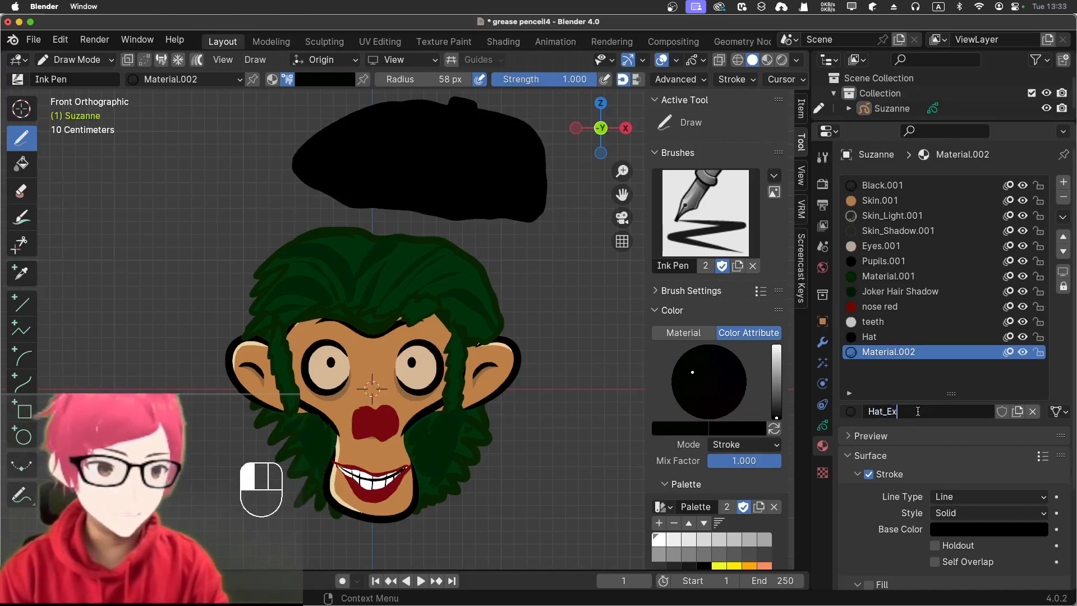
key("Return")
Step: Enable Fill on the Hat_Ex material while keeping Stroke on, and set the fill base color to gray with value 0.074
scroll(948, 421, "down", 4)
scroll(948, 420, "down", 2)
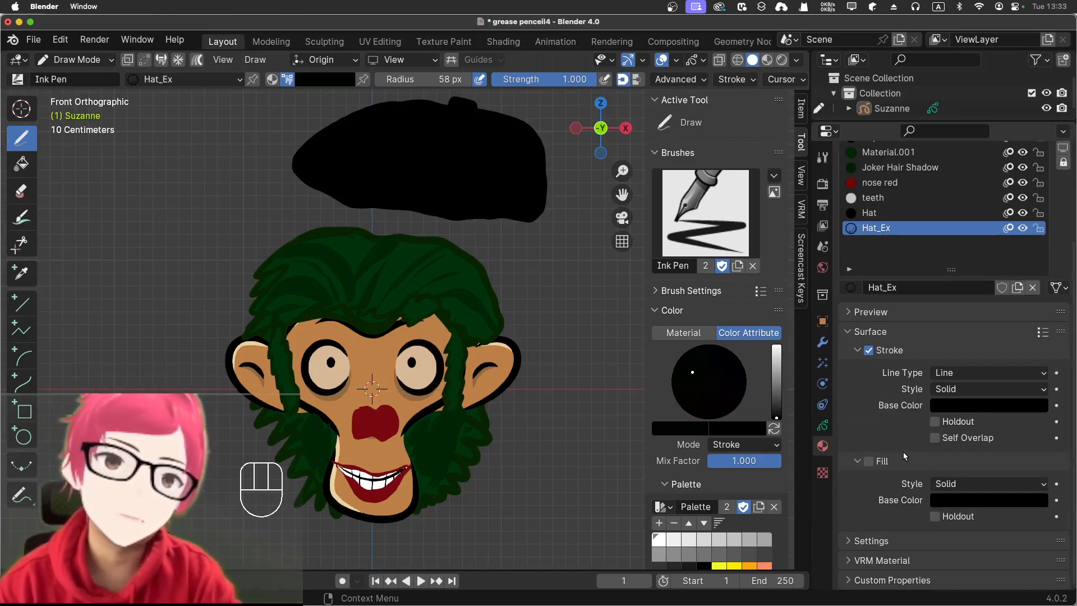
left_click(868, 462)
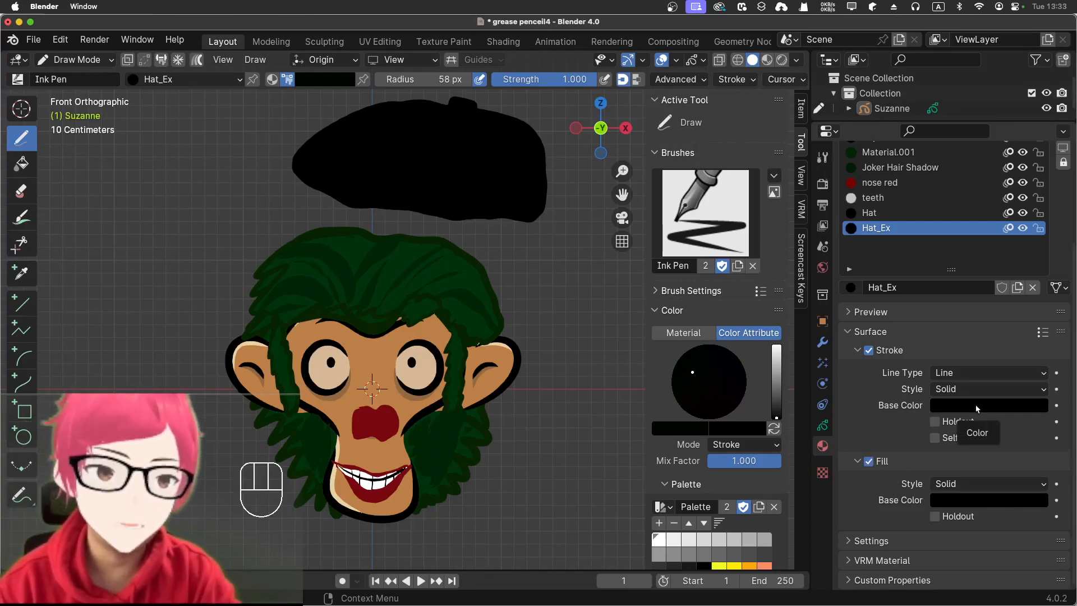
left_click(967, 505)
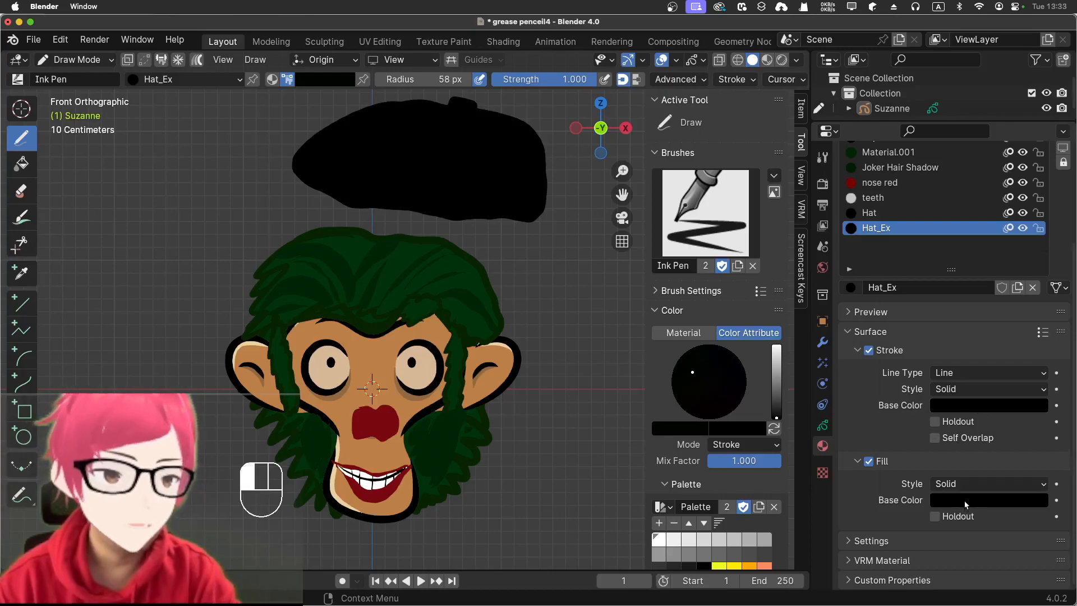
left_click_drag(1039, 341, 1038, 357)
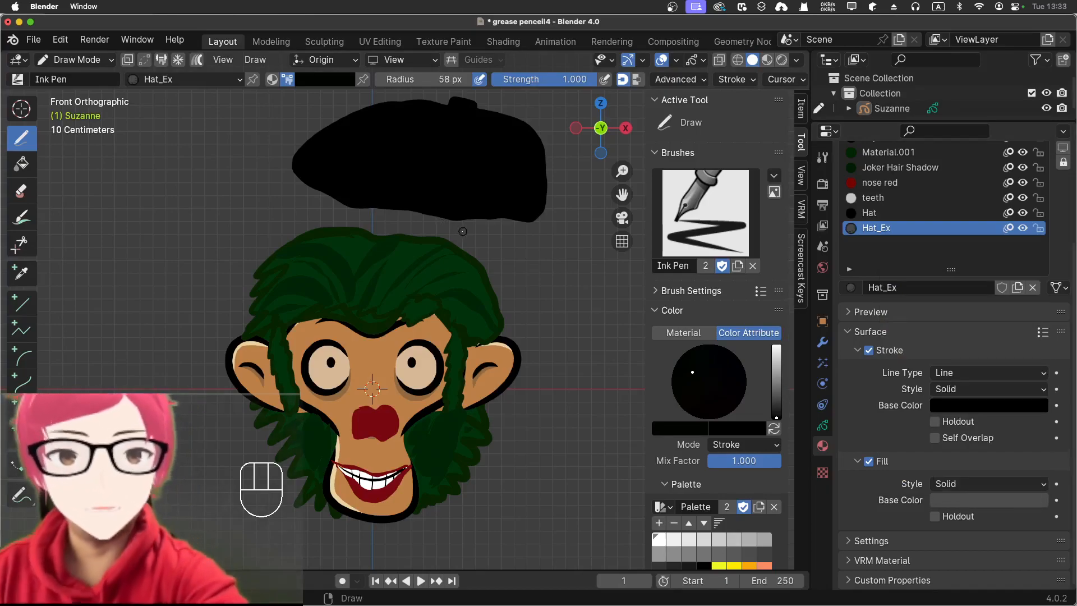
Step: Undo a trial brim stroke and darken the Hat_Ex fill base color to a deeper gray
mouse_move(291, 165)
left_mouse_down()
mouse_move(225, 186)
mouse_move(107, 267)
mouse_move(118, 290)
left_mouse_up()
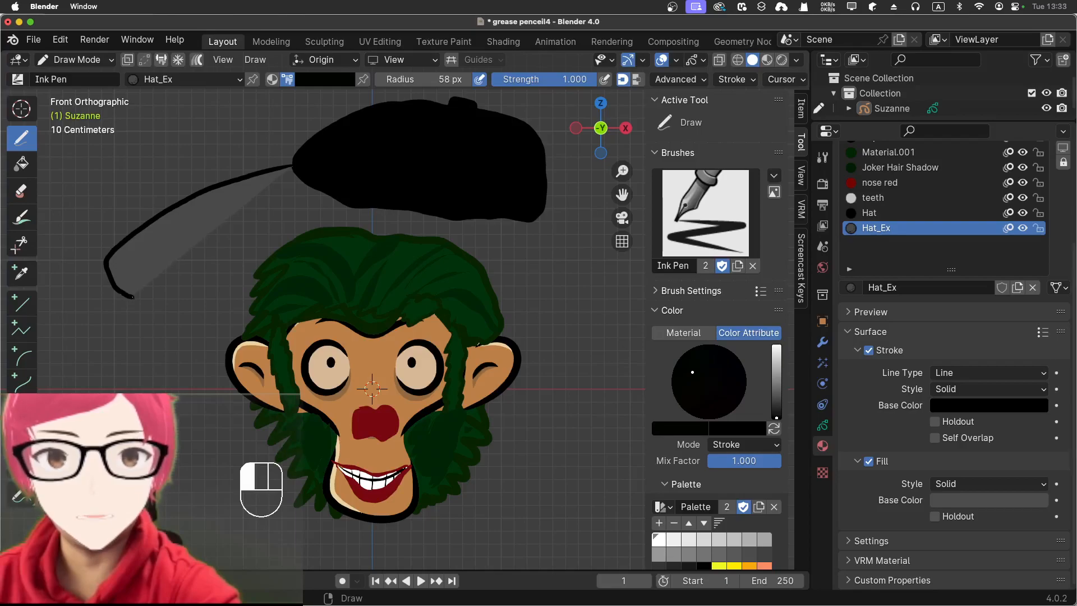
key("super+z")
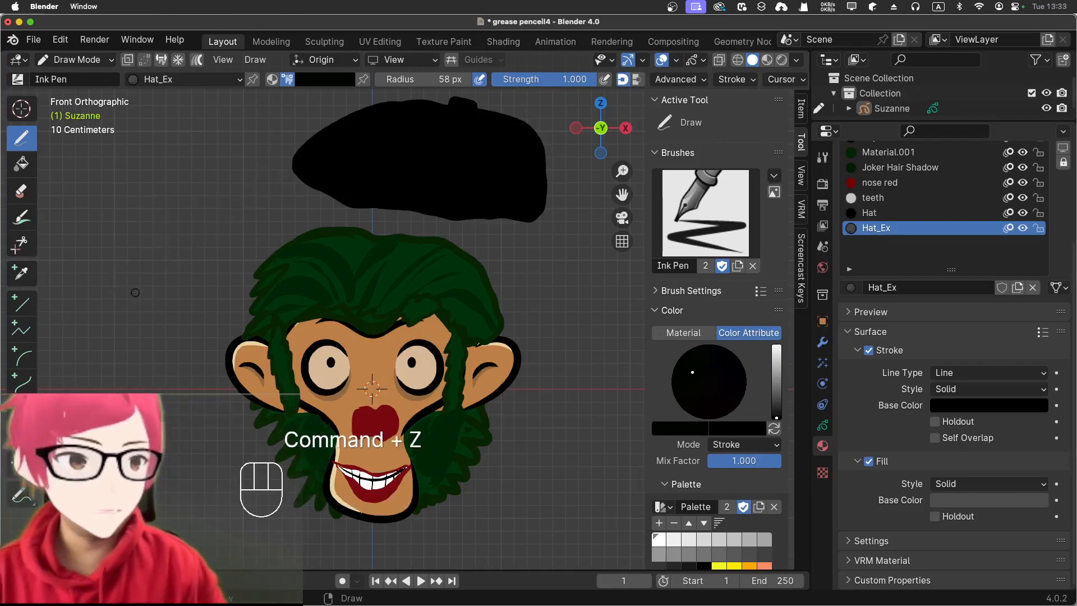
left_click(982, 501)
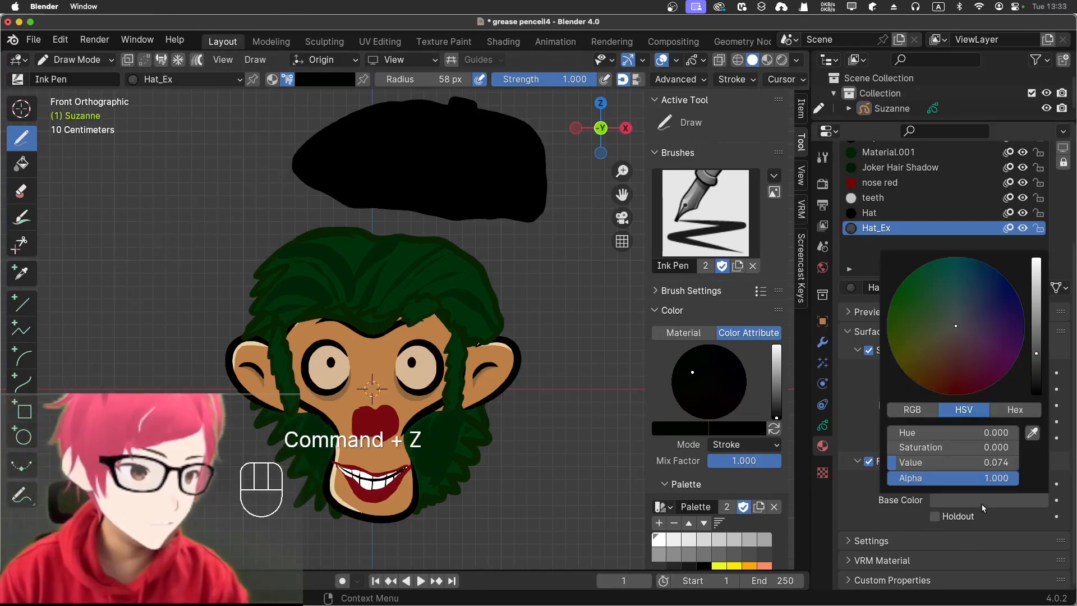
left_click(1006, 497)
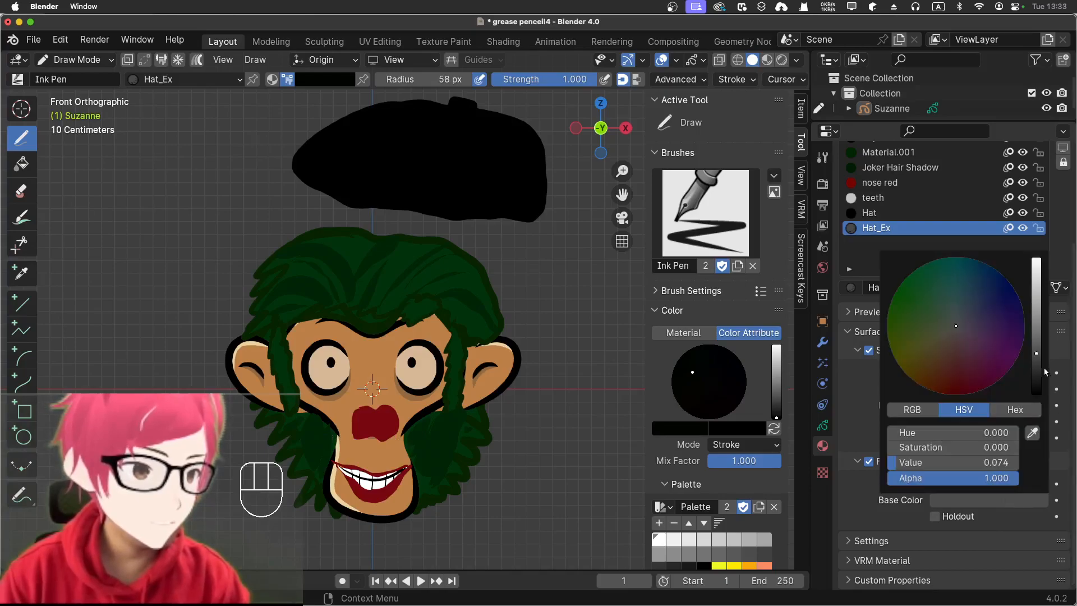
left_click_drag(1036, 353, 1038, 370)
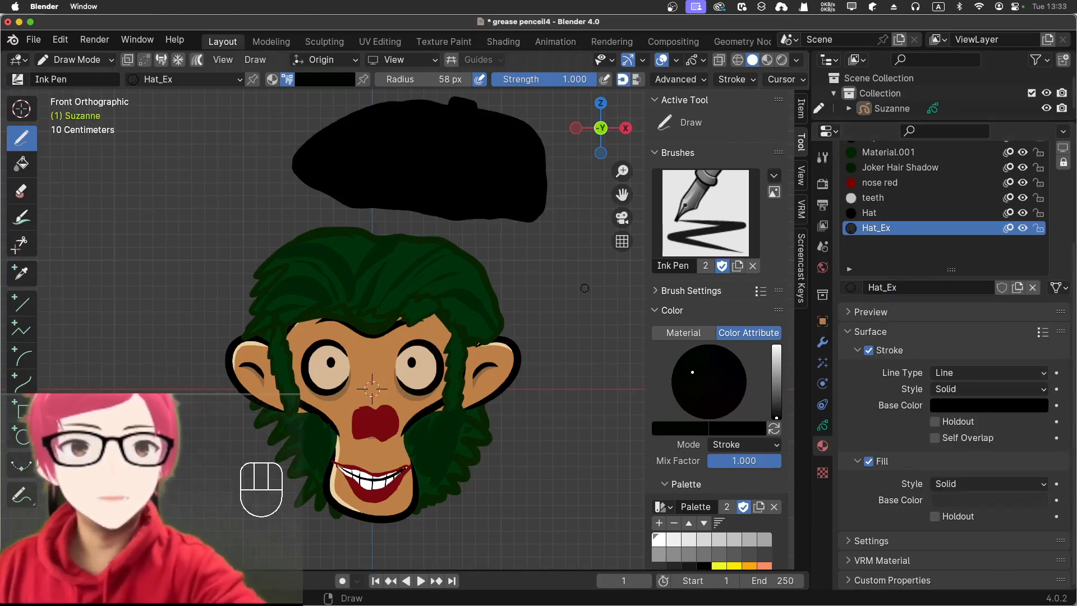
Step: Draw a closed, black-outlined gray brim across the hat's lower front, with its upper edge curving over the black crown
mouse_move(291, 165)
left_mouse_down()
mouse_move(217, 191)
mouse_move(197, 224)
mouse_move(210, 245)
mouse_move(292, 258)
mouse_move(441, 257)
left_mouse_up()
left_click_drag(474, 252, 511, 215)
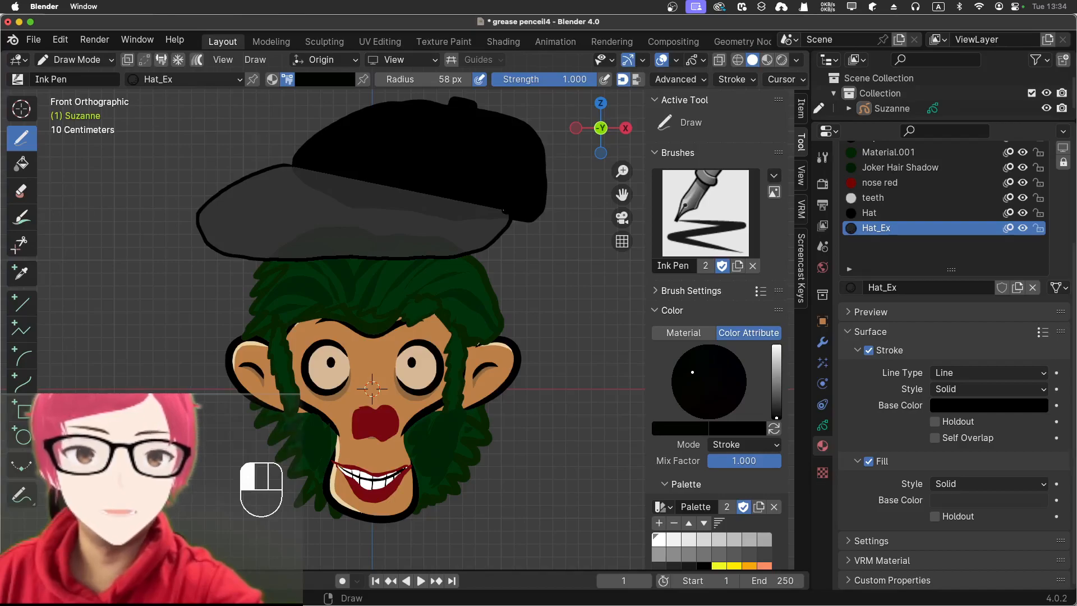
mouse_move(494, 209)
left_mouse_down()
mouse_move(309, 177)
mouse_move(317, 173)
left_mouse_up()
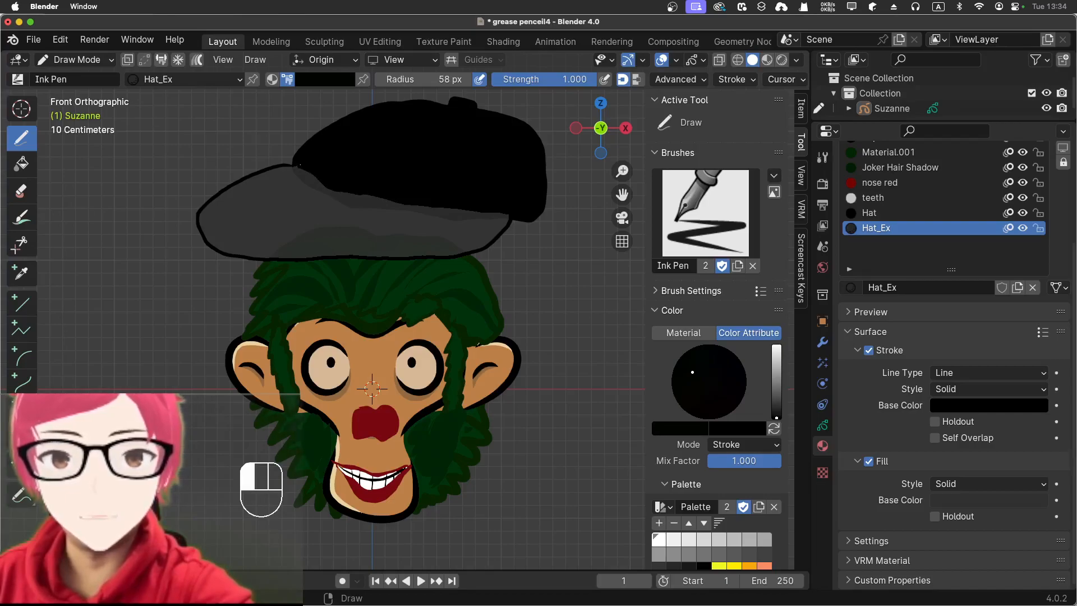
left_click_drag(300, 166, 301, 163)
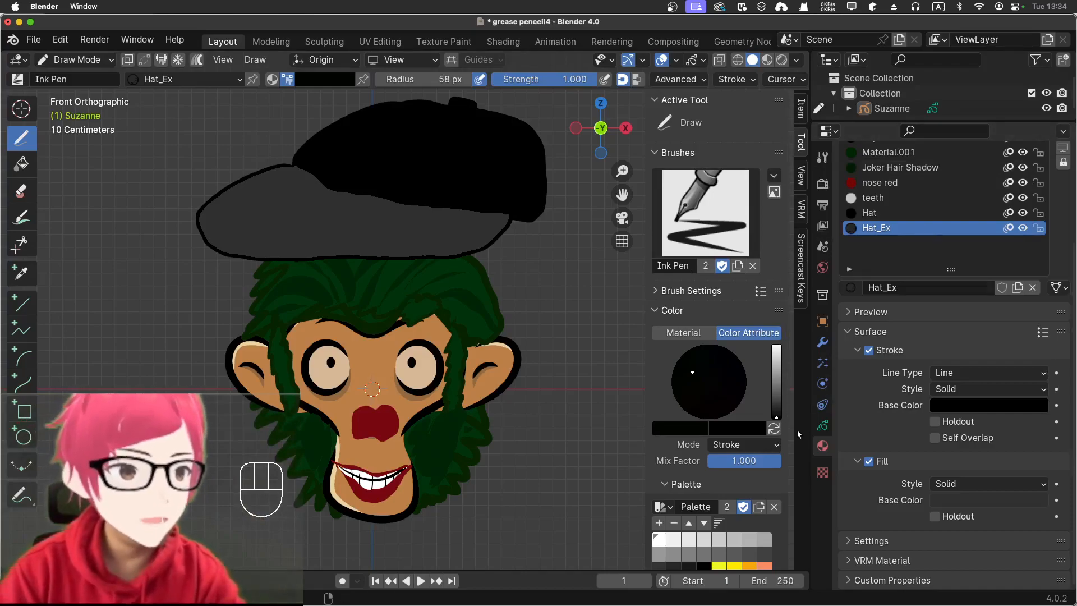
Step: Show the layer list, switch to Edit Mode and select all points of the Hat_Ex brim
left_click(823, 425)
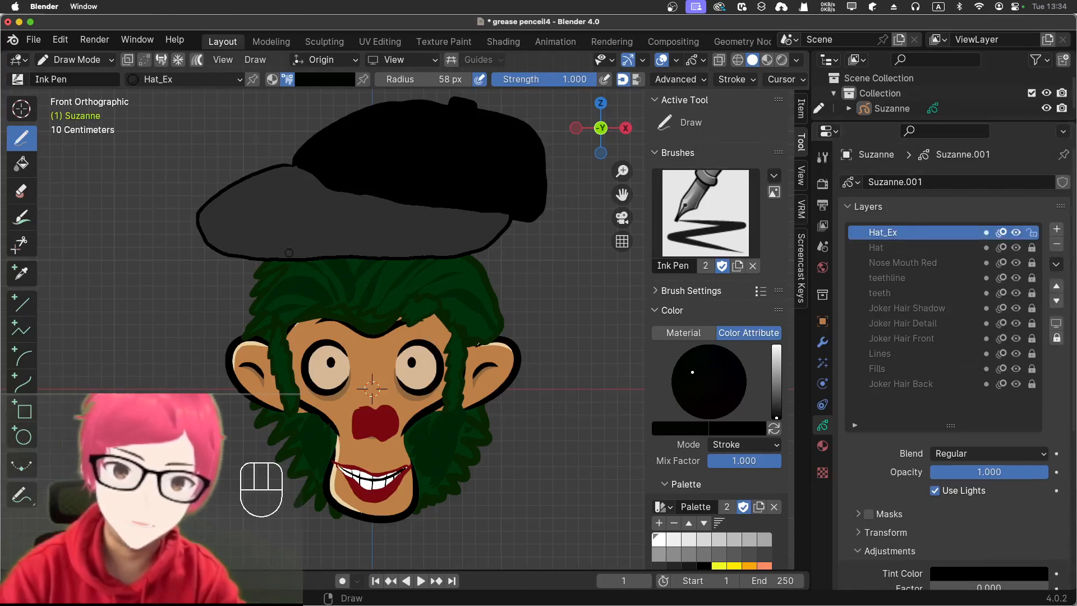
left_click(76, 59)
left_click(50, 93)
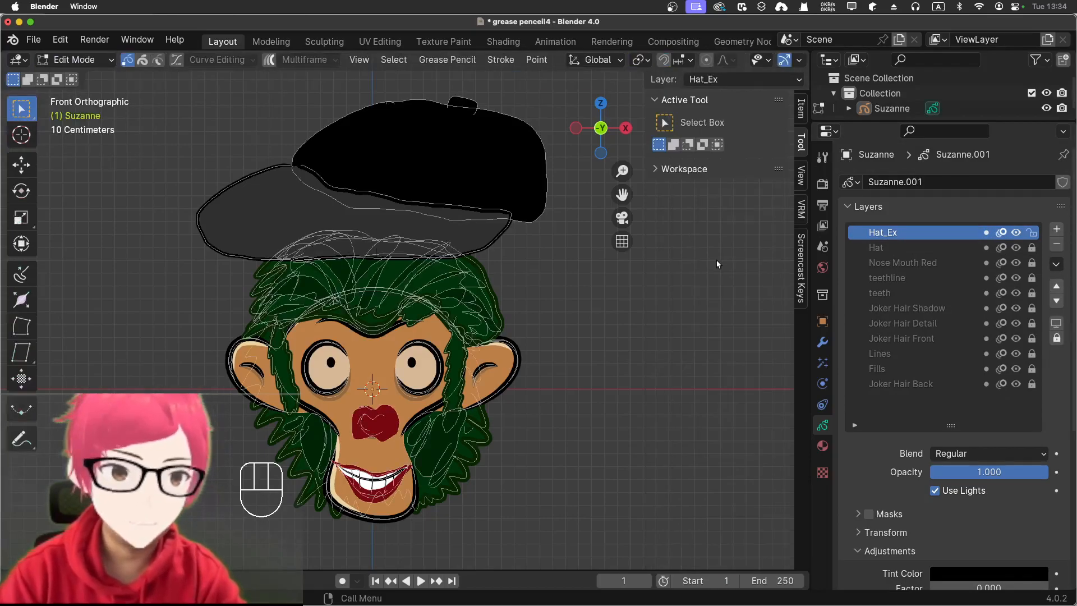
key("a")
scroll(612, 265, "up", 3)
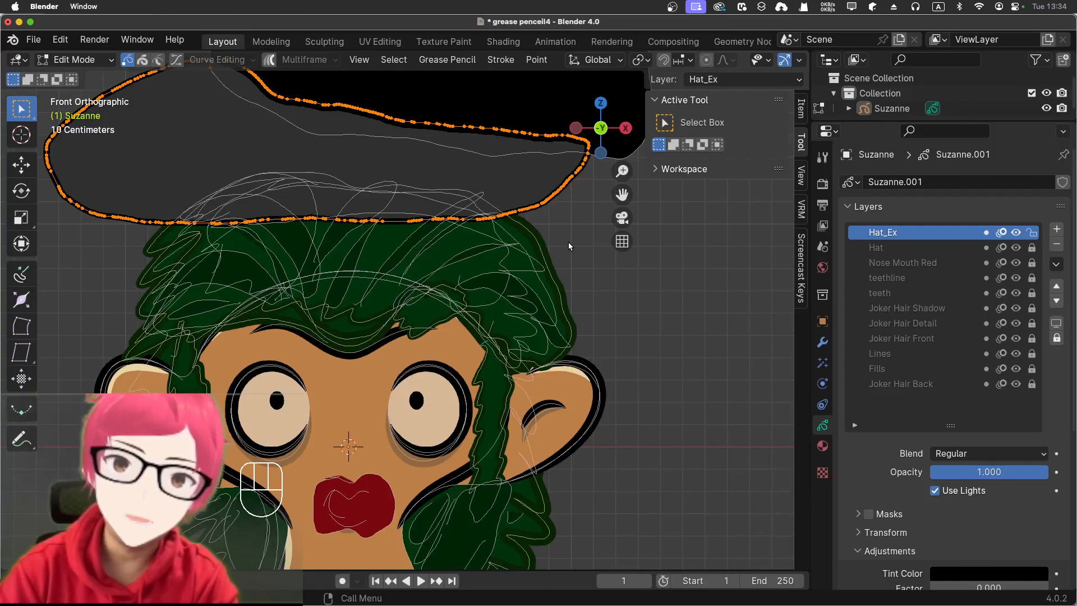
left_click_drag(203, 162, 455, 271)
key("g")
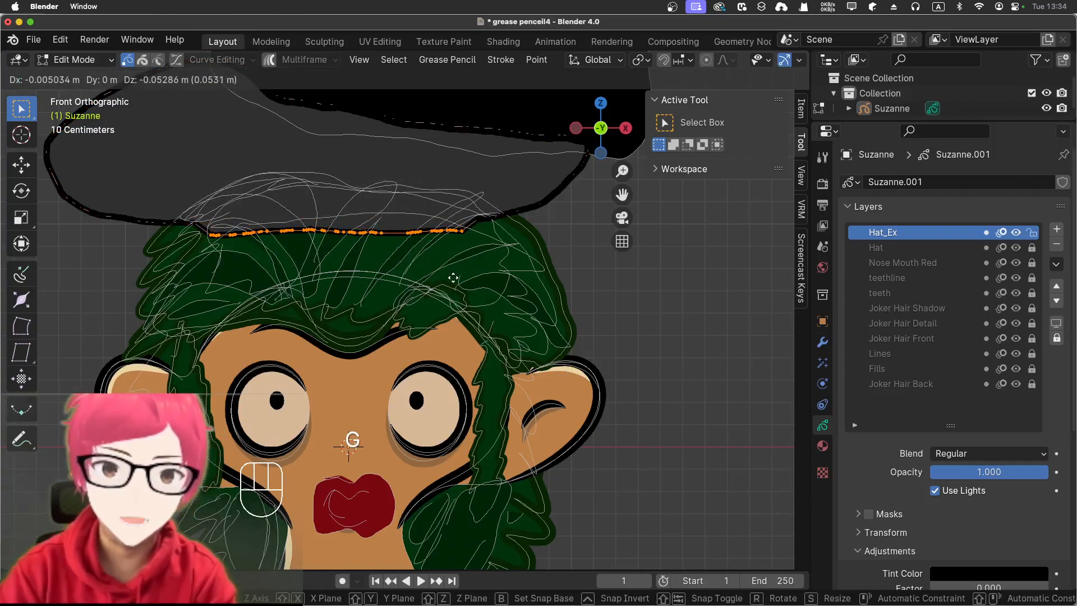
right_click(454, 282)
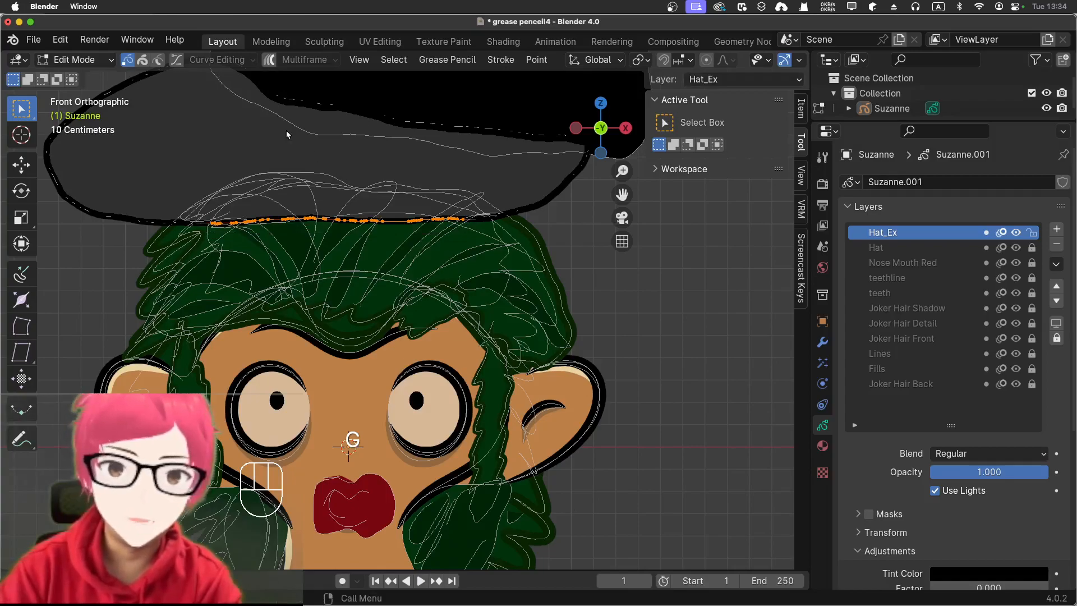
Step: Enable Proportional Editing and move the middle points of the brim's lower edge down about 0.11 m, using a 0.42 m influence size
left_click(705, 61)
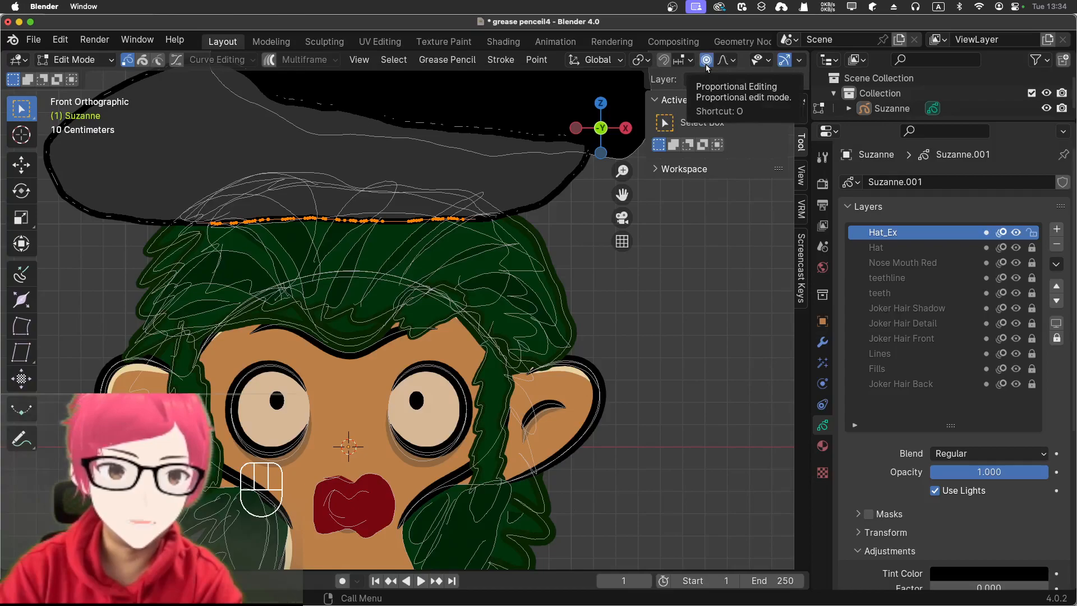
left_click_drag(313, 207, 349, 256)
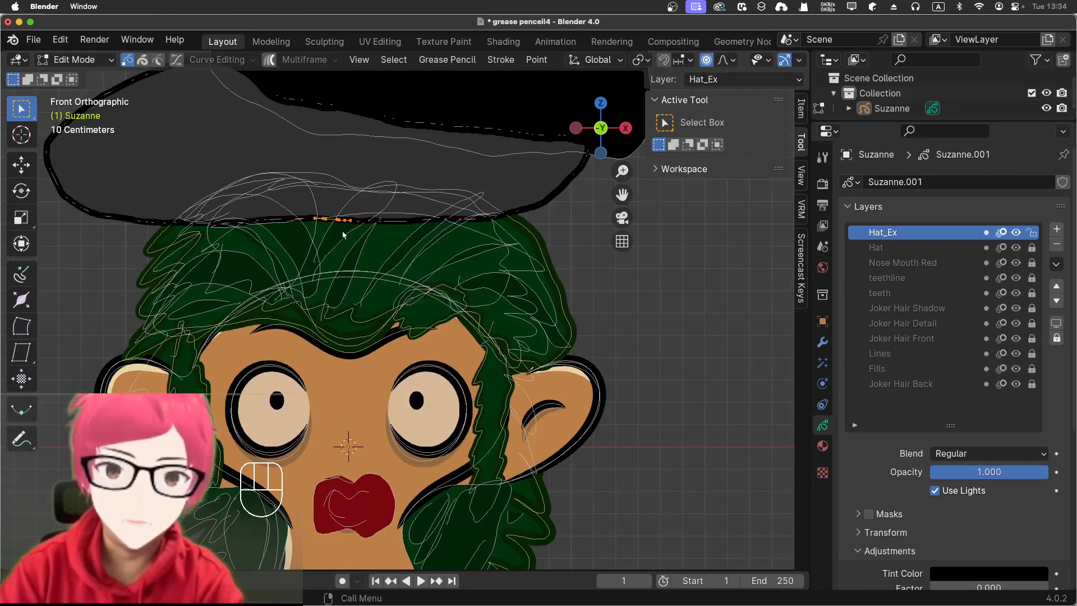
key("g")
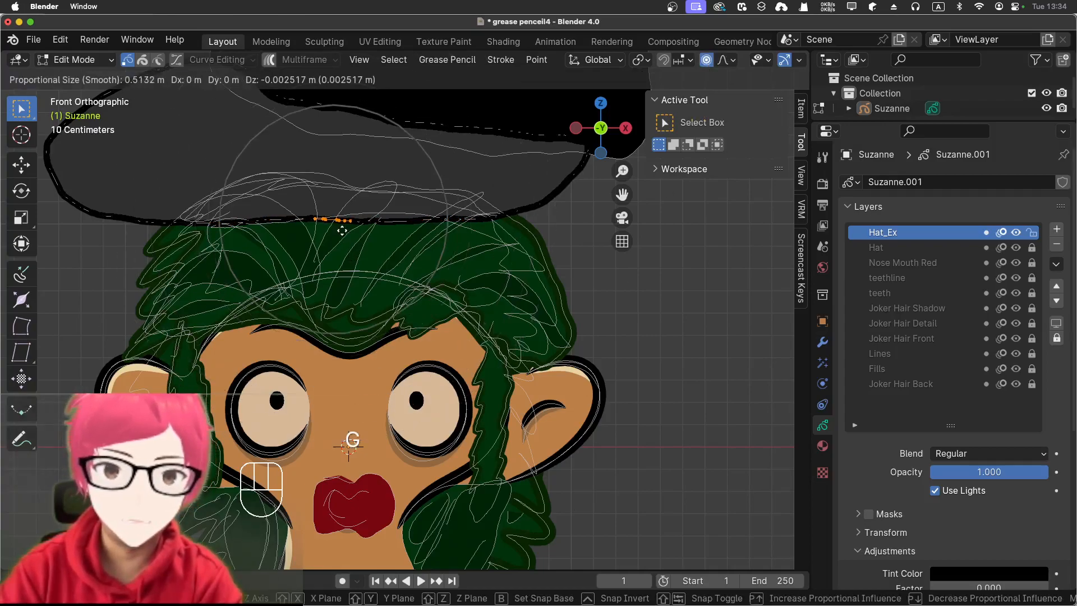
scroll(339, 244, "up", 3)
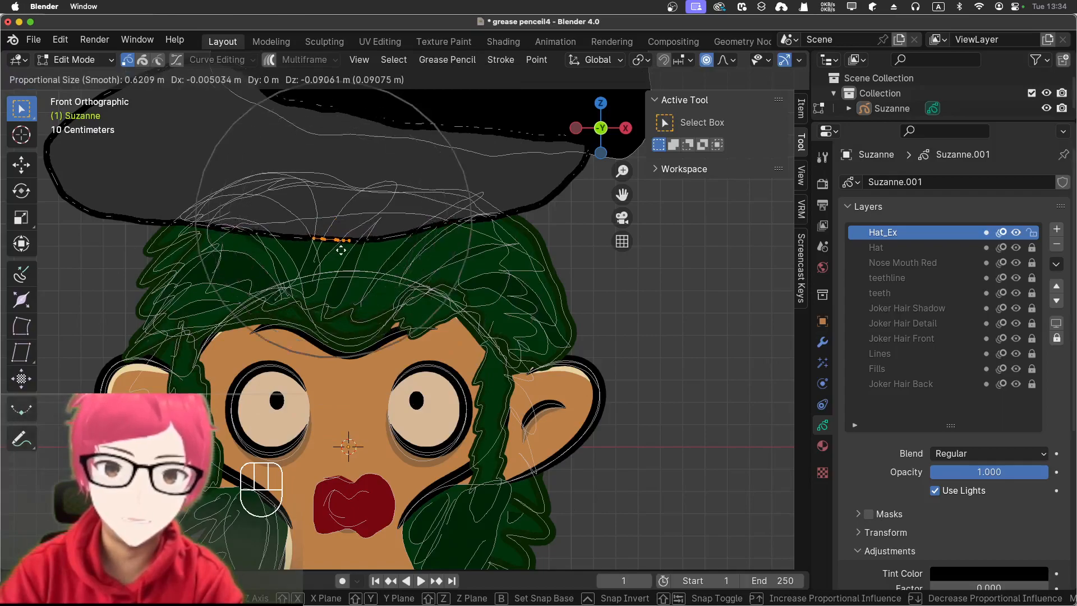
scroll(340, 250, "down", 7)
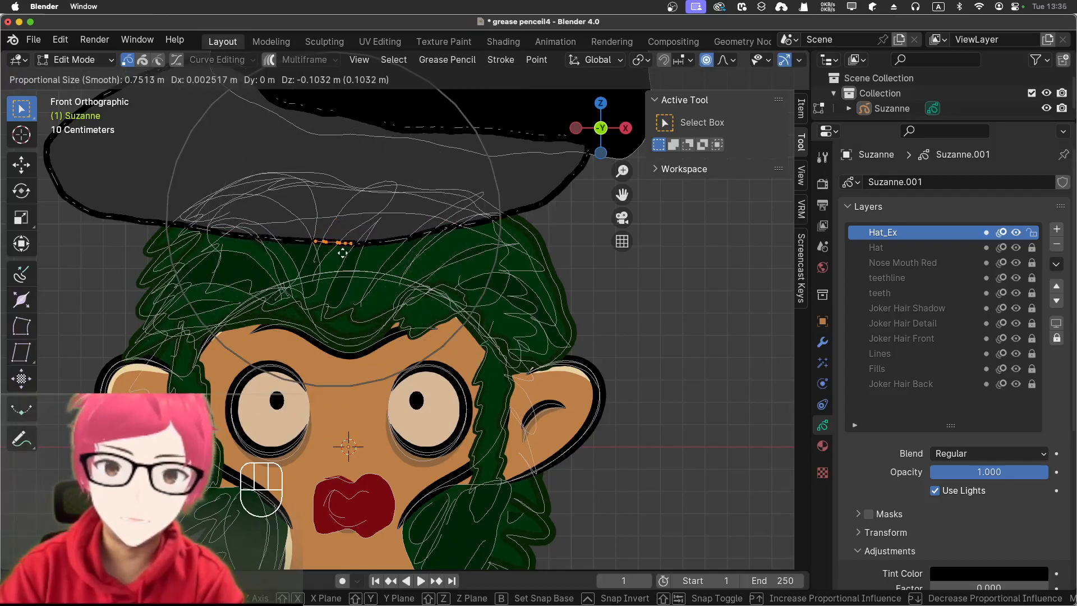
scroll(344, 253, "up", 3)
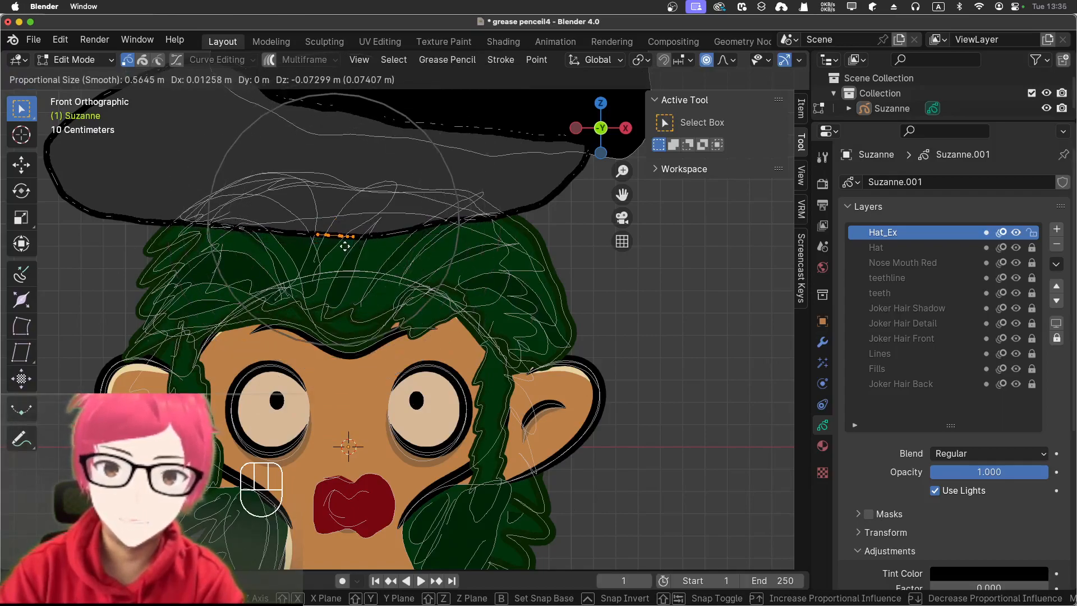
scroll(346, 247, "up", 3)
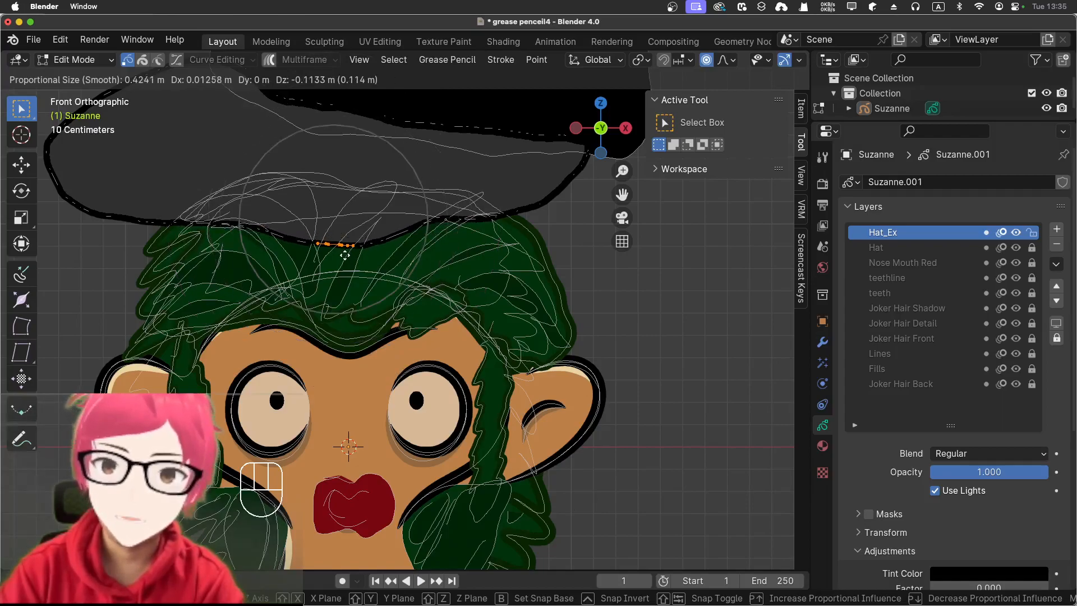
left_click(345, 255)
Step: Move the points on the left part of the brim's lower edge down with proportional falloff to smooth the curve
left_click_drag(238, 203, 279, 255)
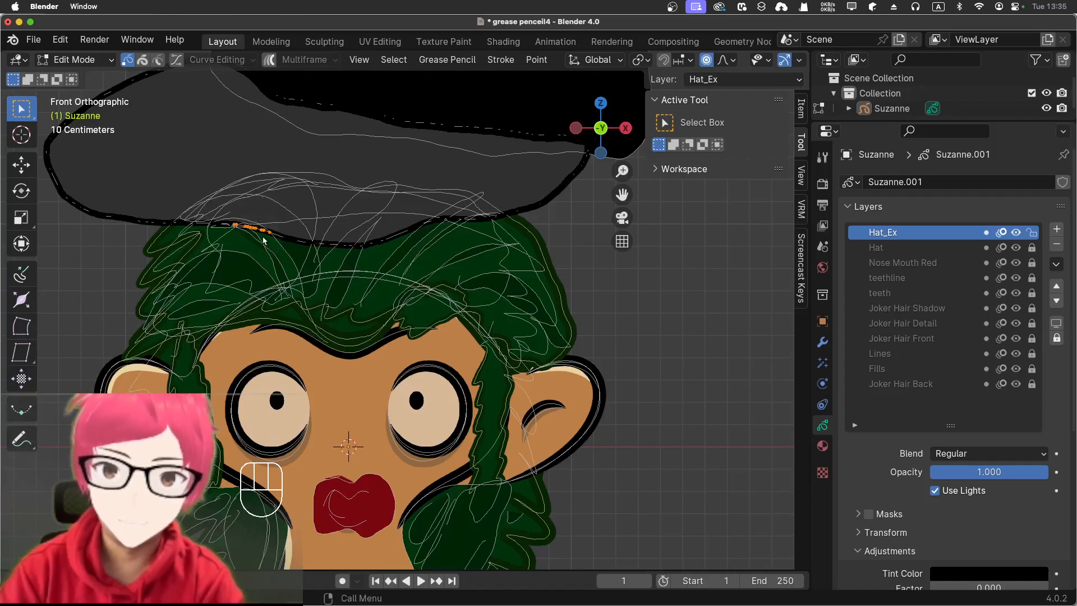
key("g")
scroll(264, 237, "up", 2)
scroll(263, 239, "up", 4)
scroll(256, 252, "down", 9)
scroll(255, 252, "down", 3)
left_click(255, 252)
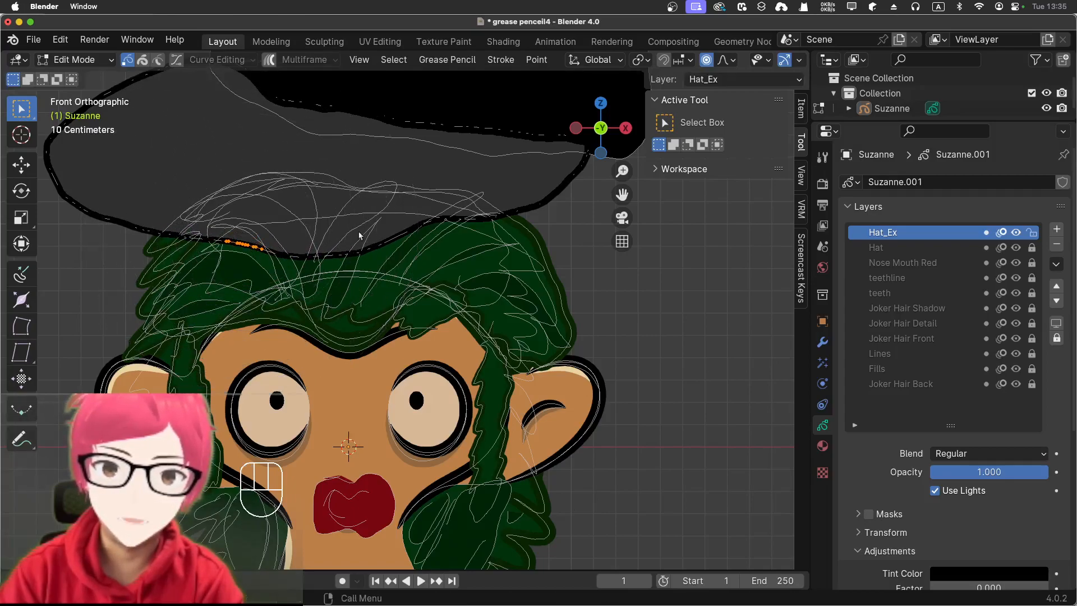
Step: Move the points on the right part of the brim's lower edge down about 0.08 m, using a 0.42 m proportional influence size
left_click_drag(416, 215, 440, 230)
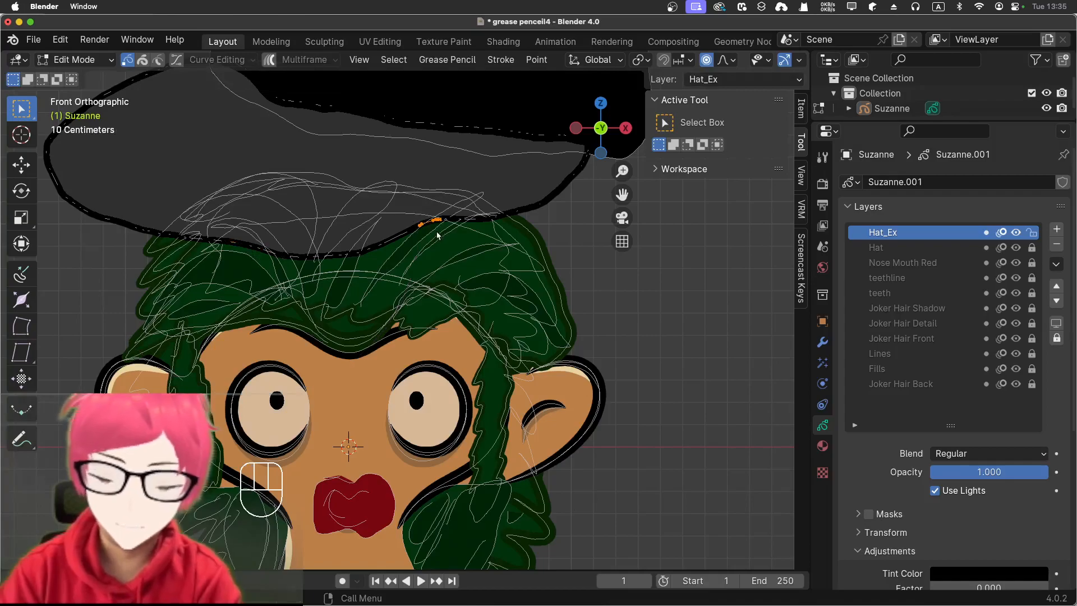
key("g")
scroll(436, 230, "up", 10)
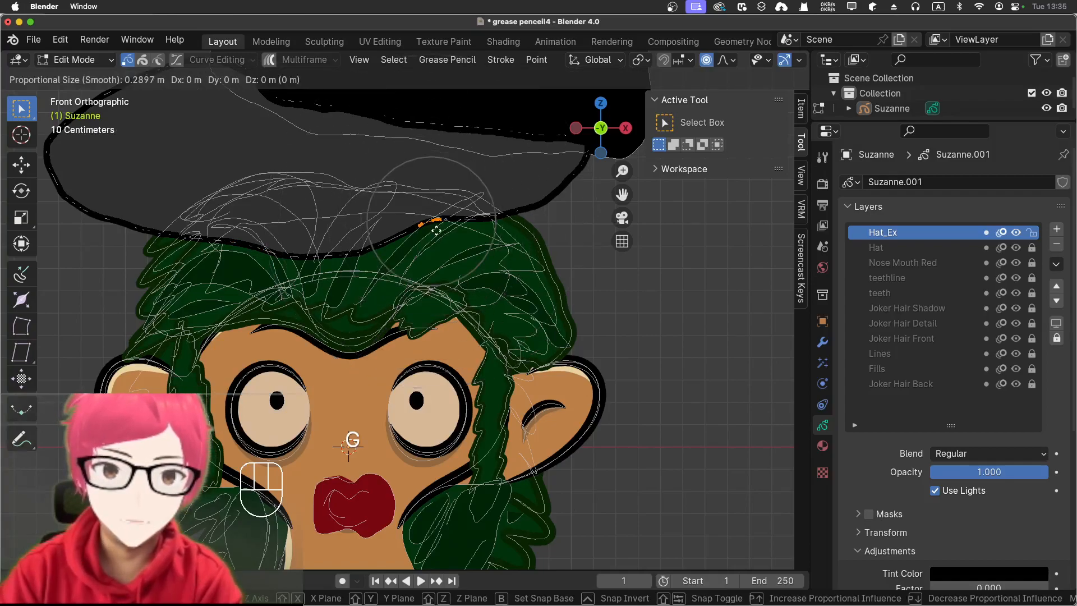
scroll(437, 245, "down", 3)
scroll(437, 246, "down", 2)
scroll(437, 248, "up", 1)
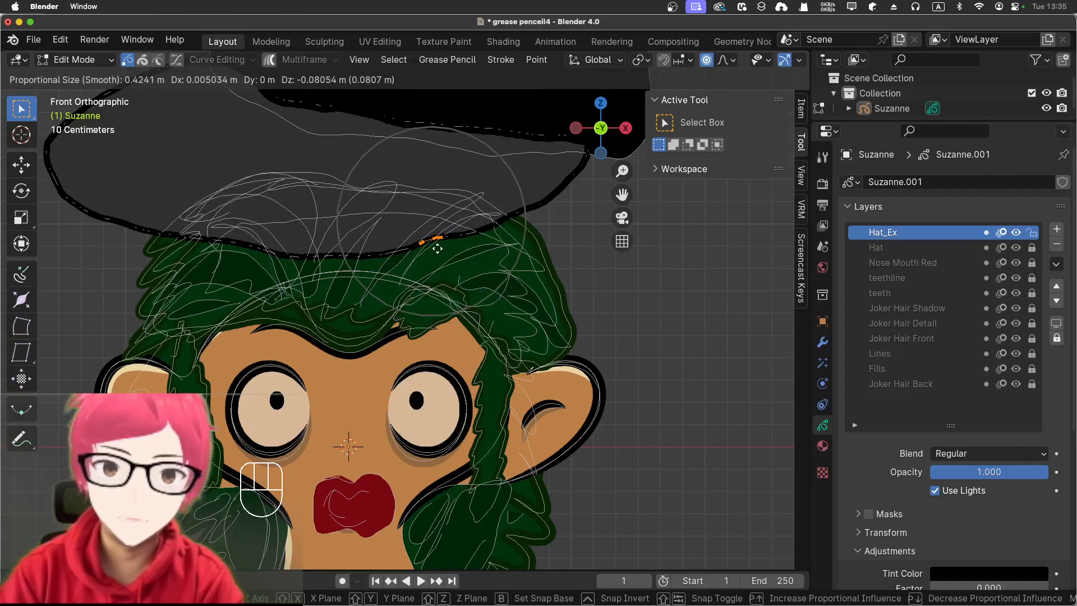
left_click(438, 248)
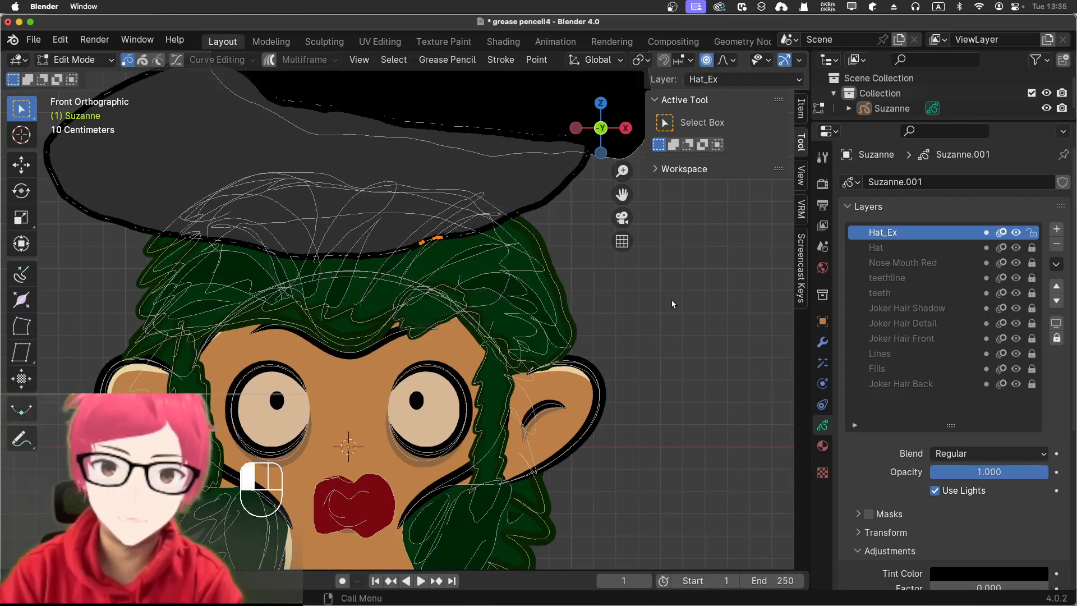
Step: Lock the Hat_Ex layer, then make the Hat layer active and unlock it for editing
middle_click_drag(672, 300, 654, 299)
scroll(664, 305, "down", 3)
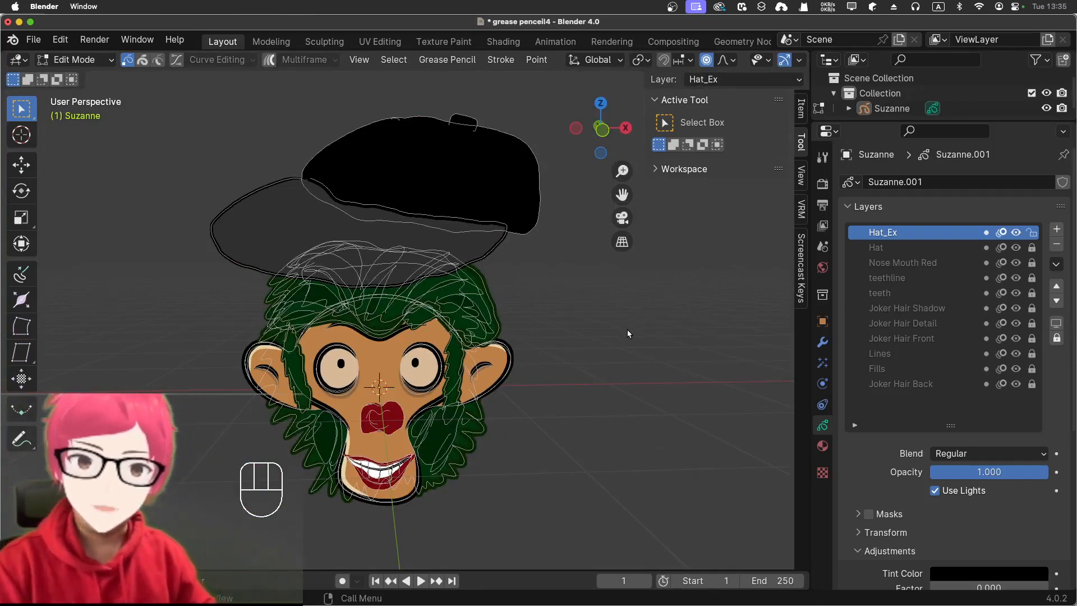
key("KP_1")
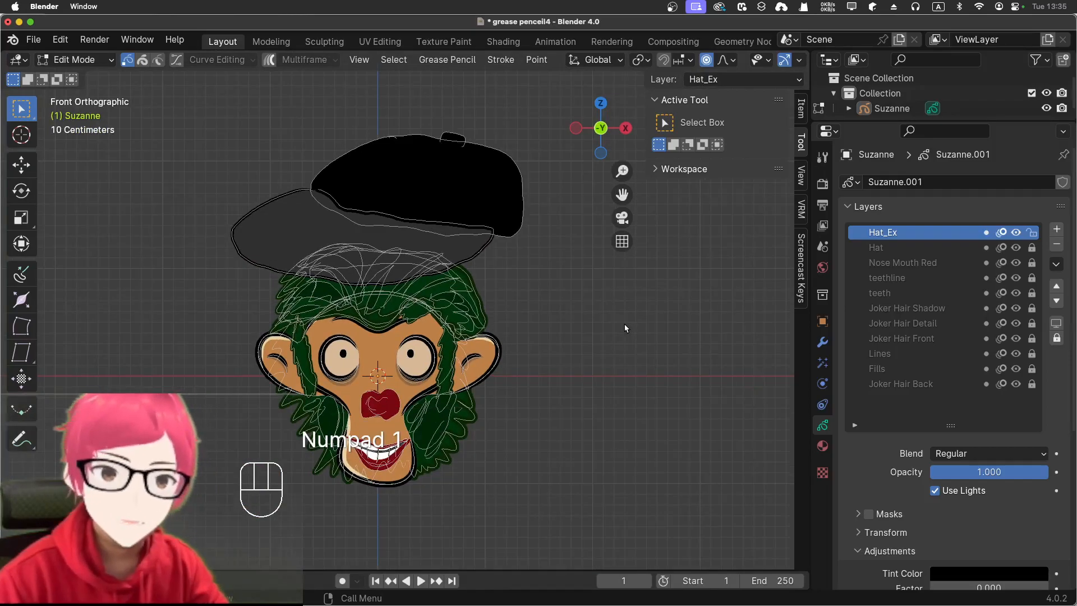
middle_click_drag(607, 331, 600, 330)
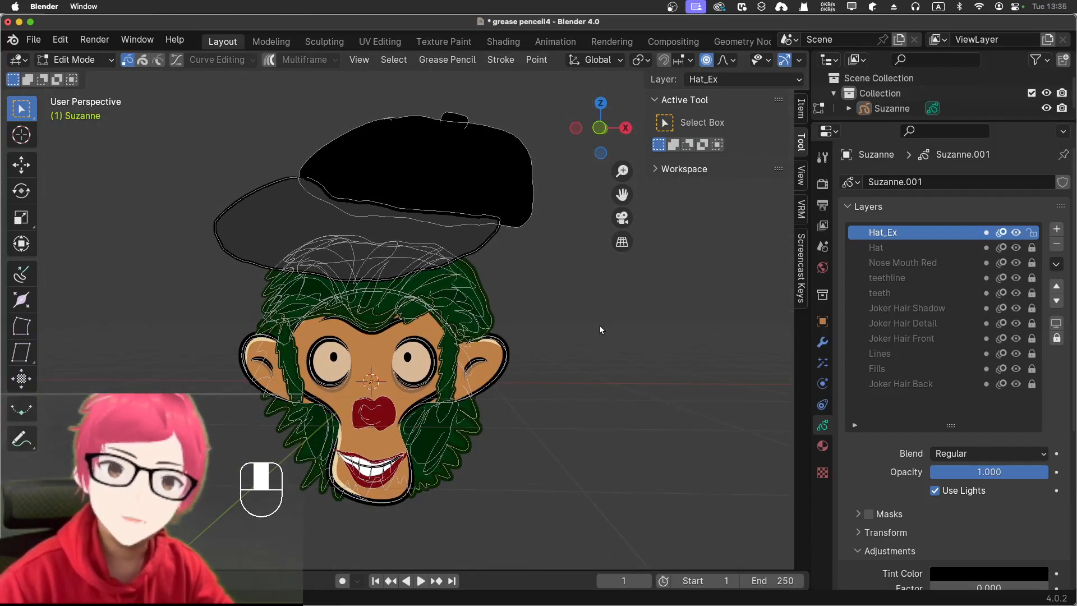
middle_click_drag(600, 327, 602, 329)
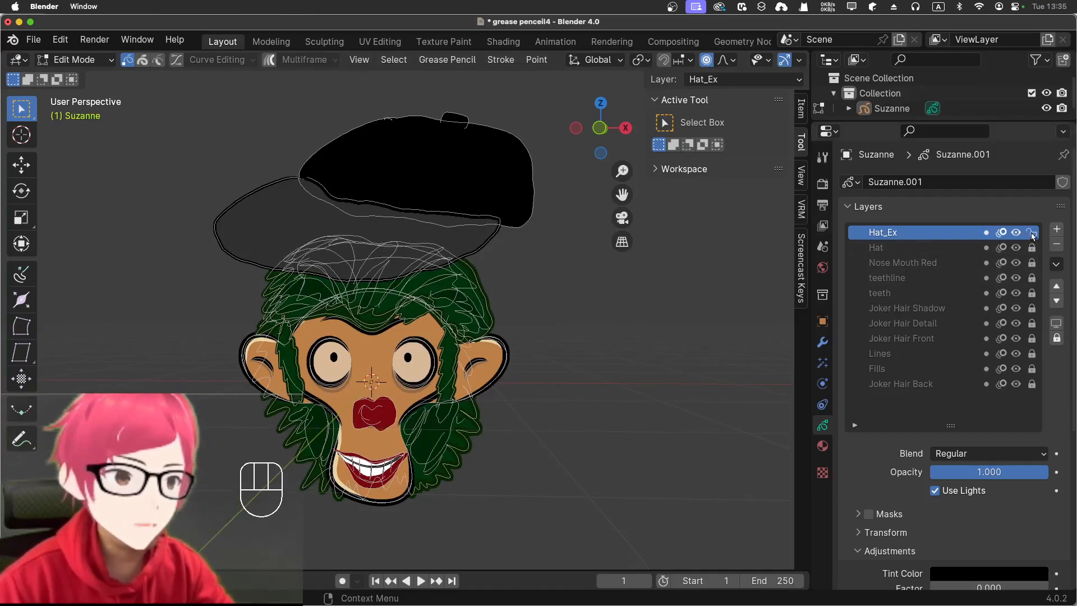
left_click(926, 249)
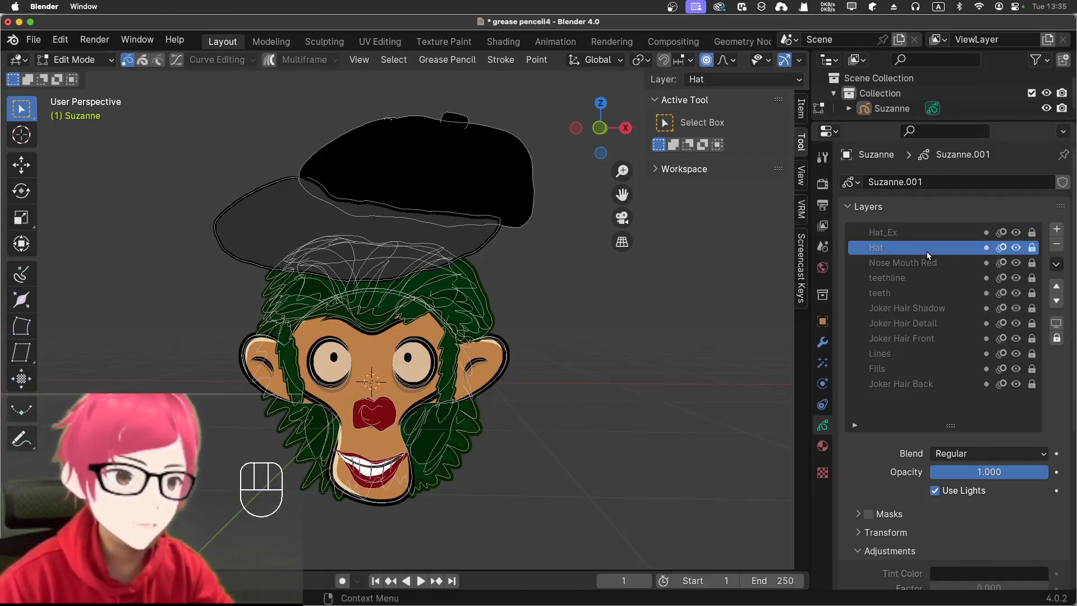
left_click(1032, 249)
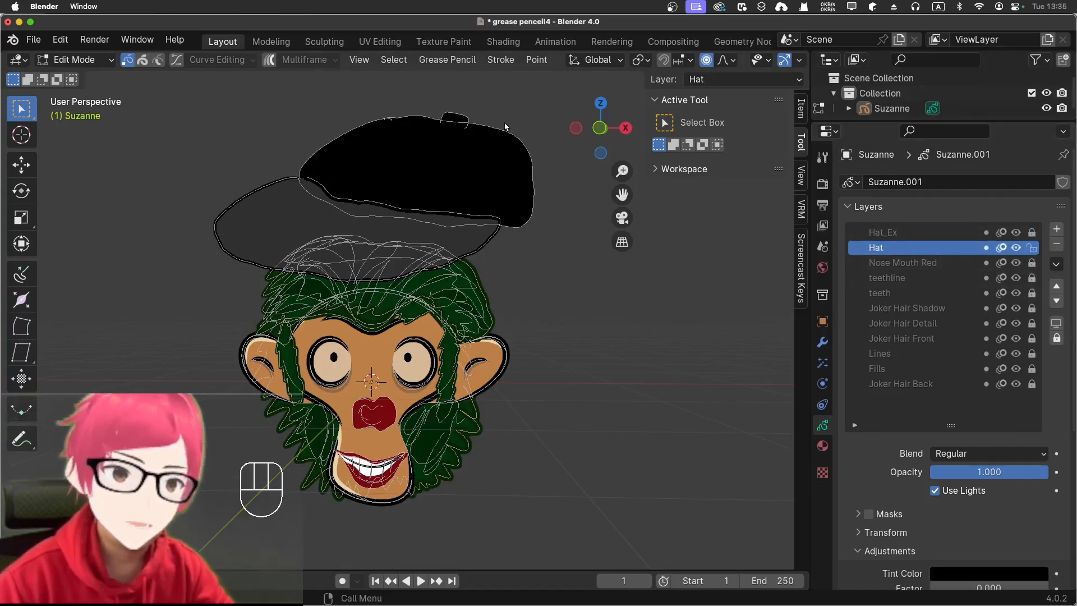
Step: Round the crown's upper right corner by moving its points inward about 0.07 m with proportional falloff, and adjust the point just below
left_click_drag(509, 120, 546, 182)
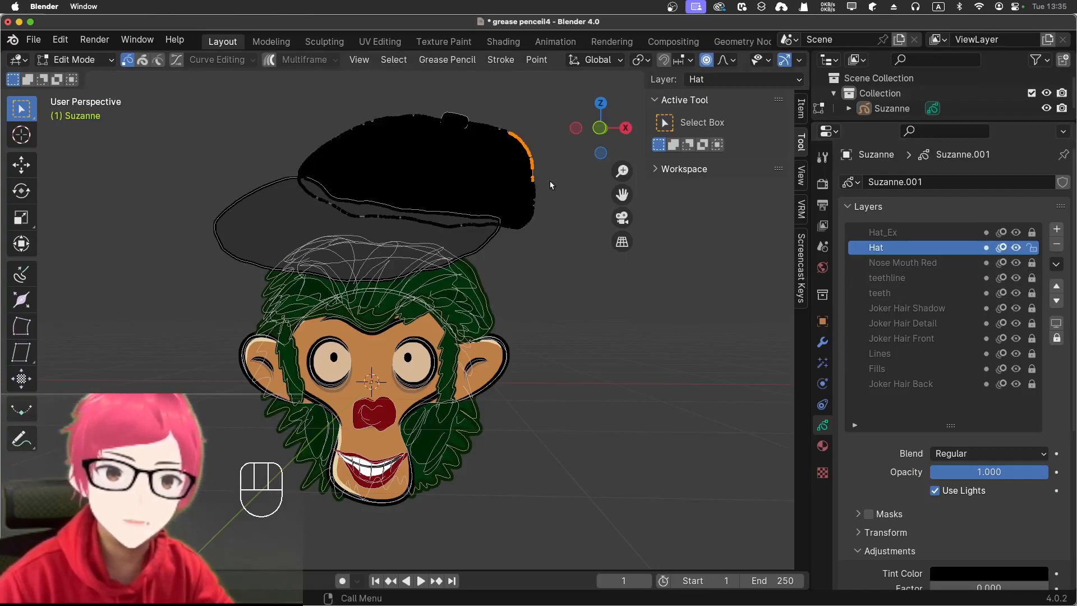
left_click(548, 164)
left_click(534, 152)
key("g")
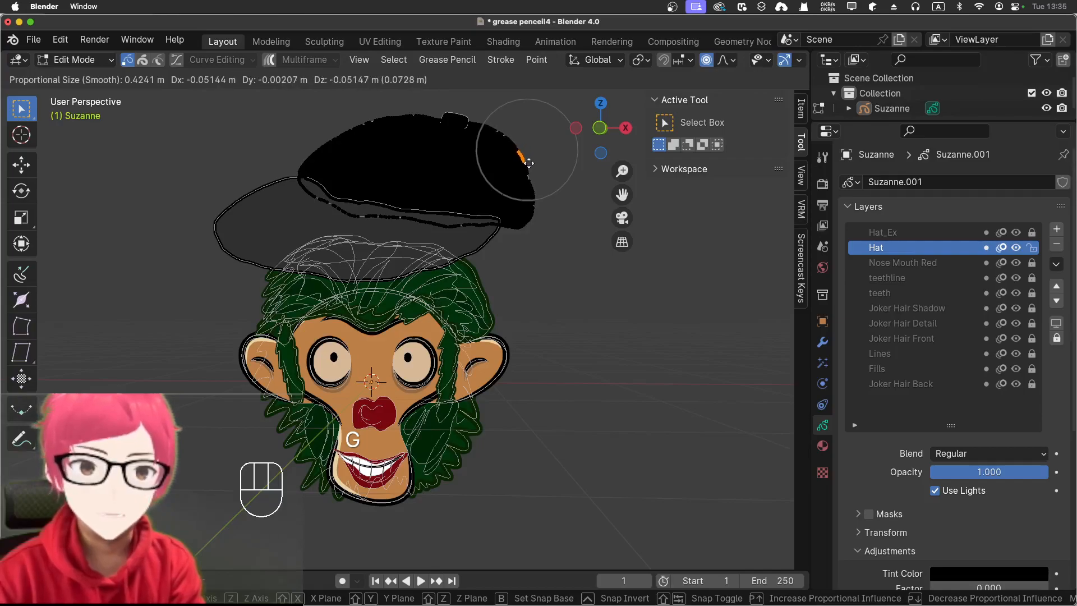
left_click(528, 162)
left_click(531, 180)
key("g")
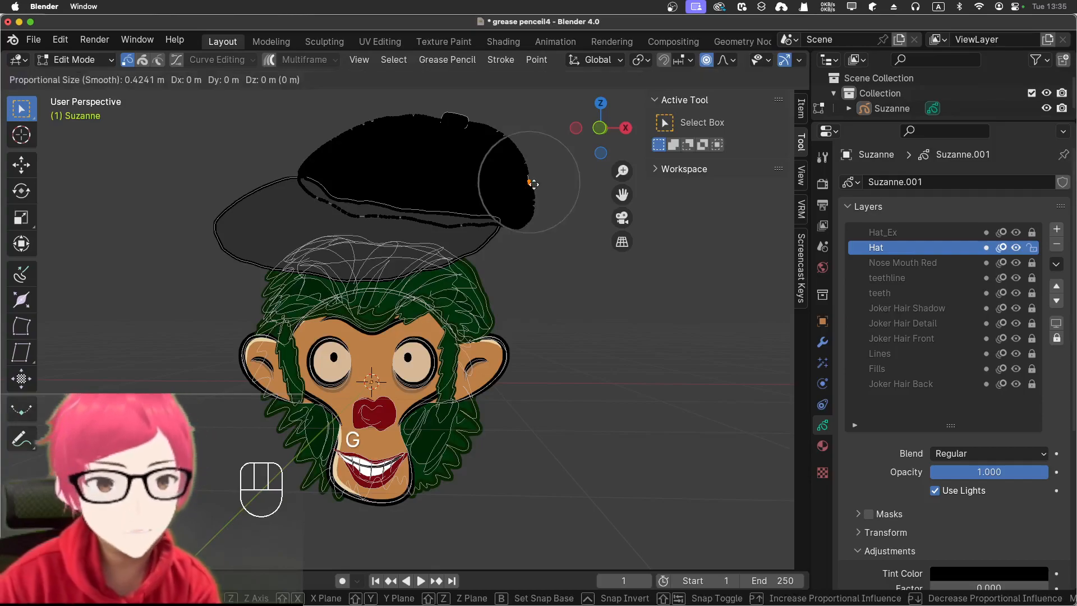
left_click(533, 182)
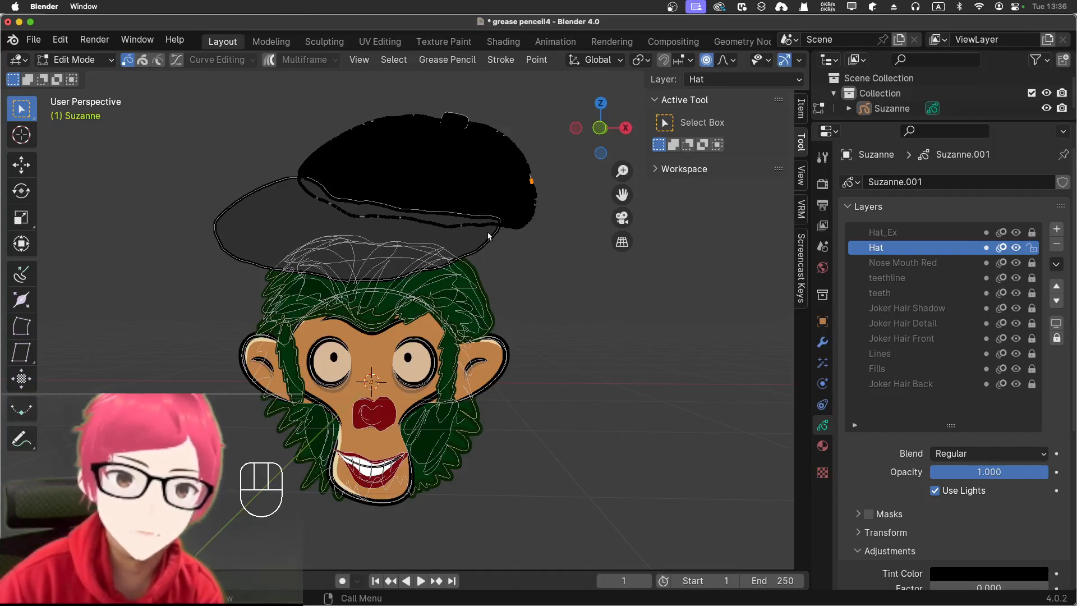
left_click(566, 298)
Step: Unlock the Hat_Ex layer, select all points of the crown and brim, and move the hat about 0.25 m down and to the left
left_click(1033, 233)
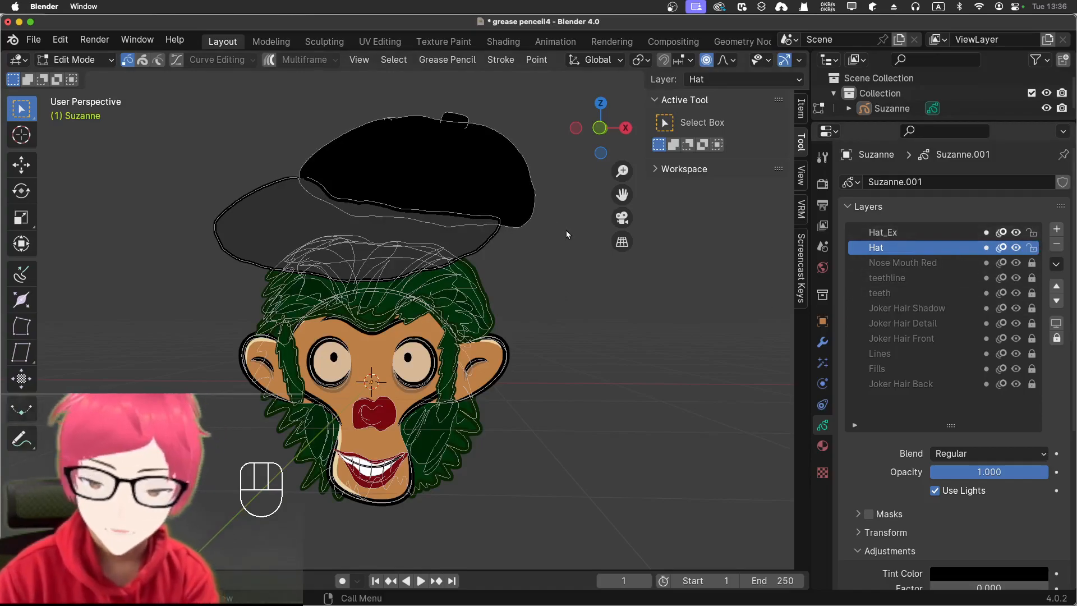
key("a")
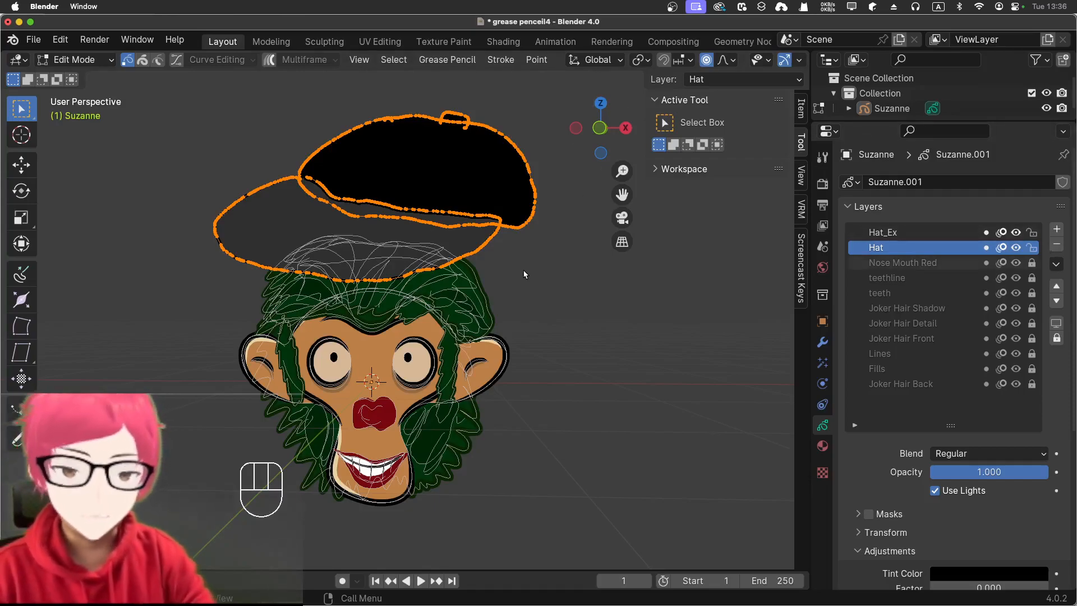
key("g")
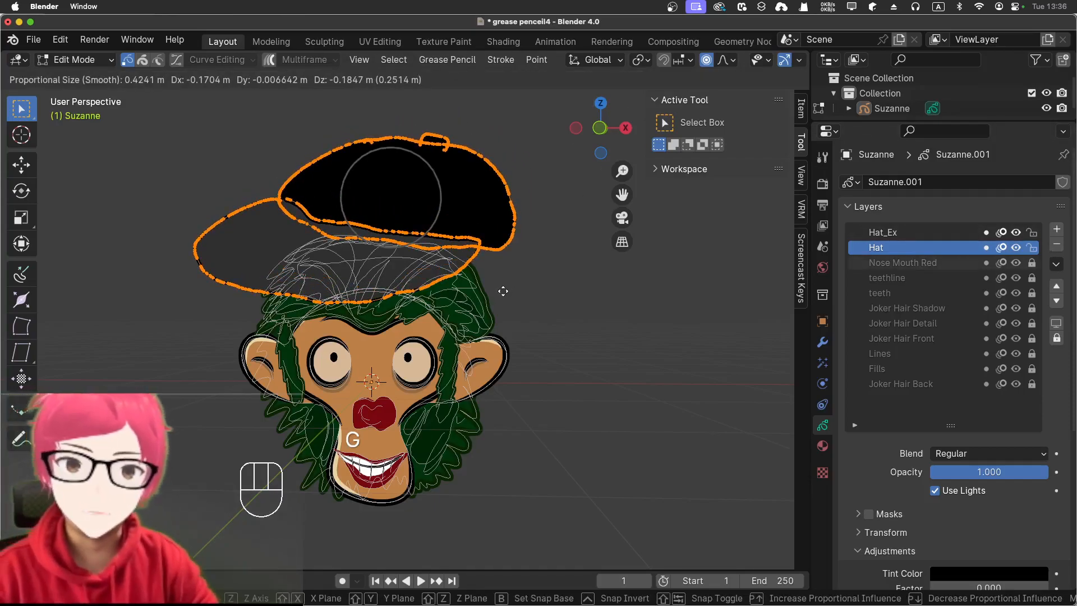
left_click(503, 292)
left_click(504, 292)
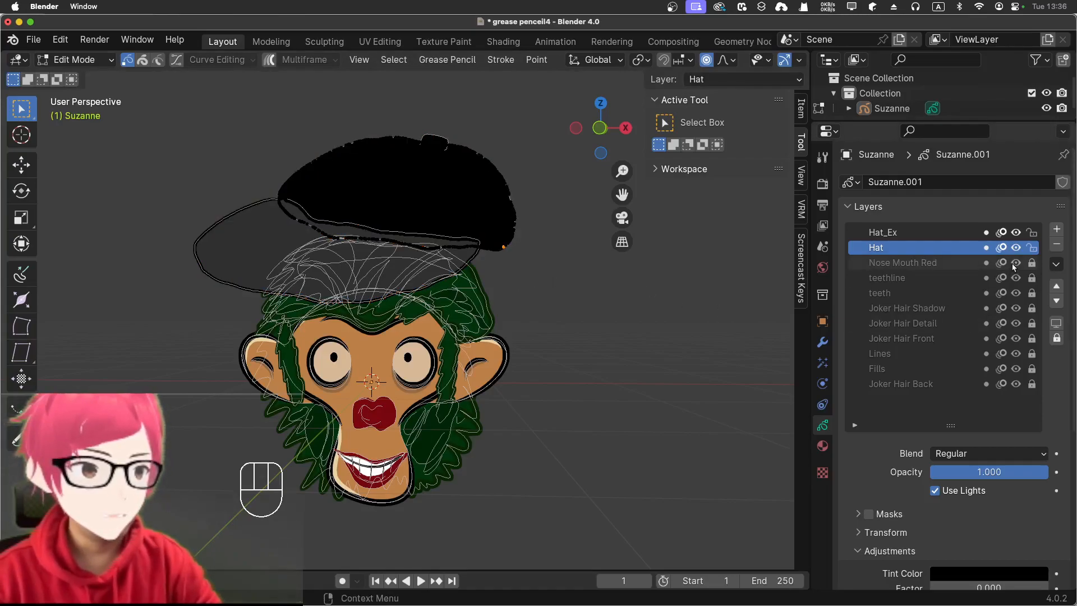
Step: Lock the Hat and Hat_Ex layers and switch to Object Mode to view the hat without edit overlays
left_click(1032, 247)
left_click(1032, 232)
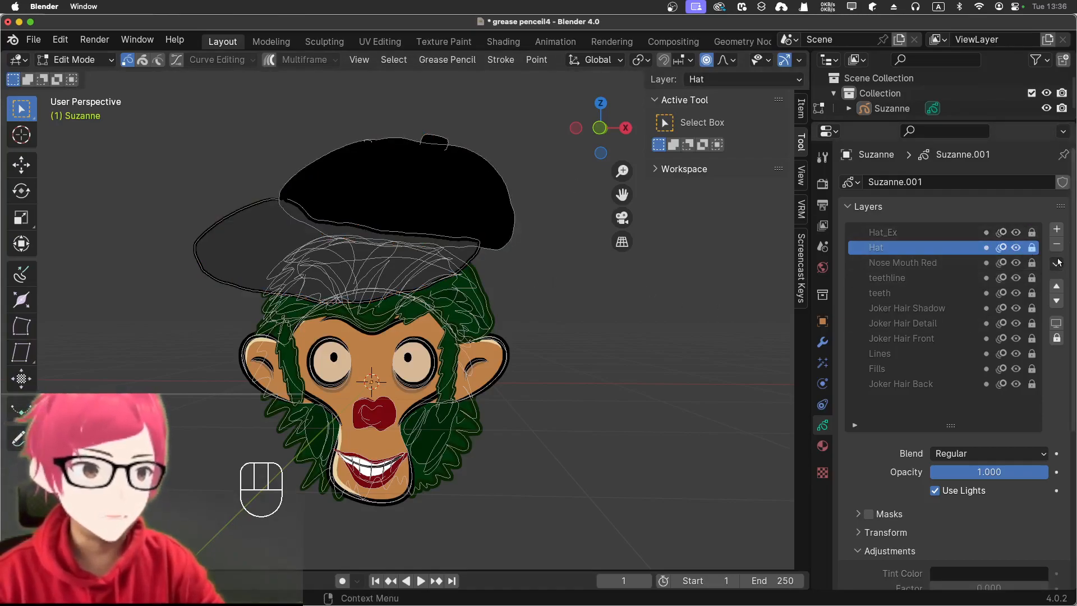
left_click(111, 61)
left_click(73, 75)
mouse_move(630, 372)
middle_mouse_down()
mouse_move(634, 353)
mouse_move(634, 363)
middle_mouse_up()
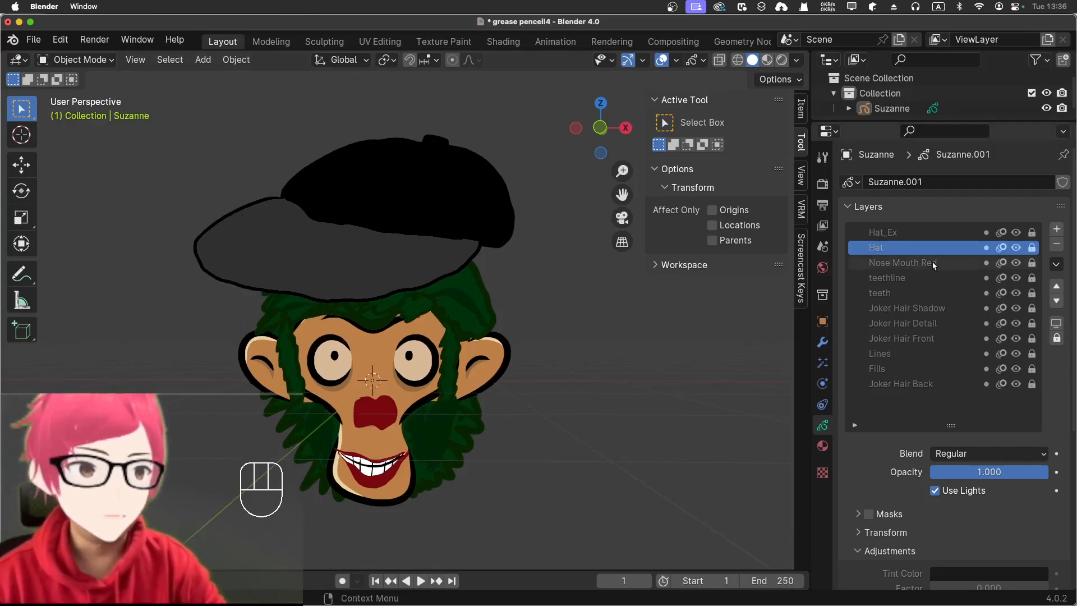
Step: Make the Hat_Ex layer active, unlock it and return to Edit Mode
left_click(971, 233)
left_click(1032, 234)
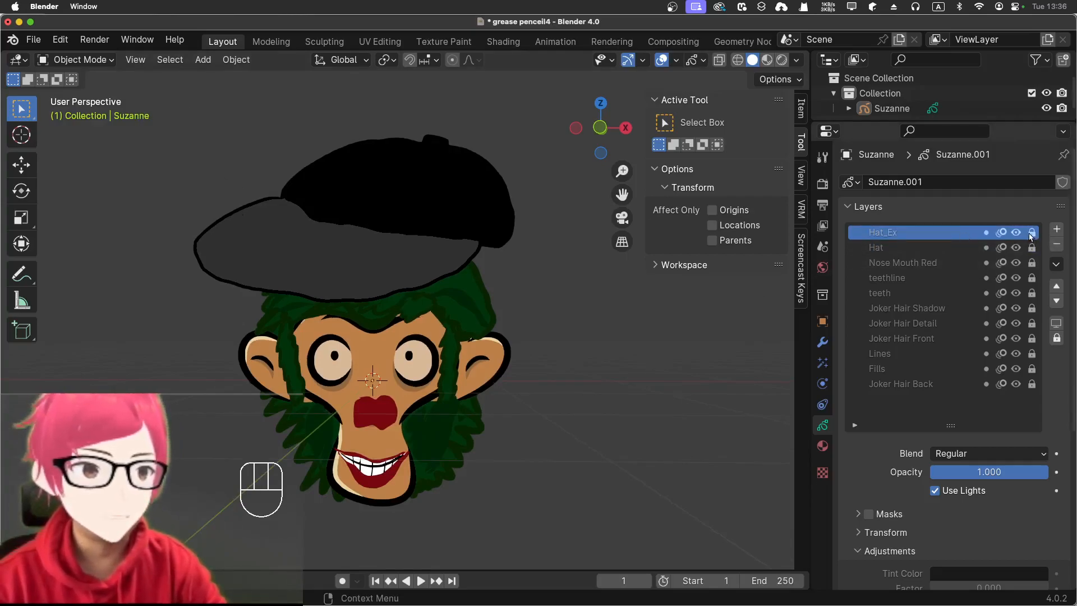
left_click(112, 59)
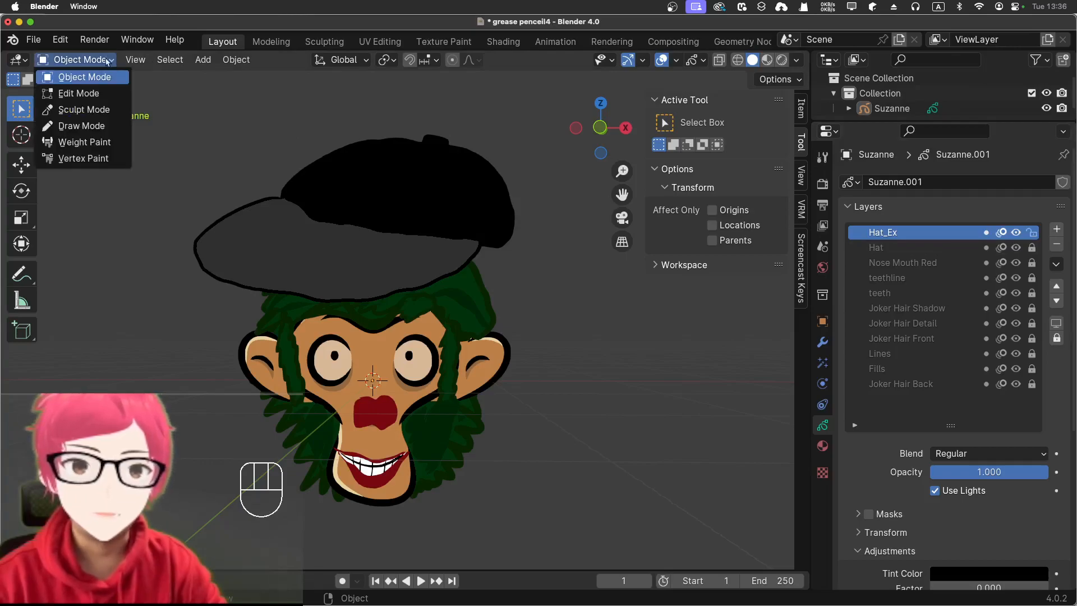
left_click(62, 92)
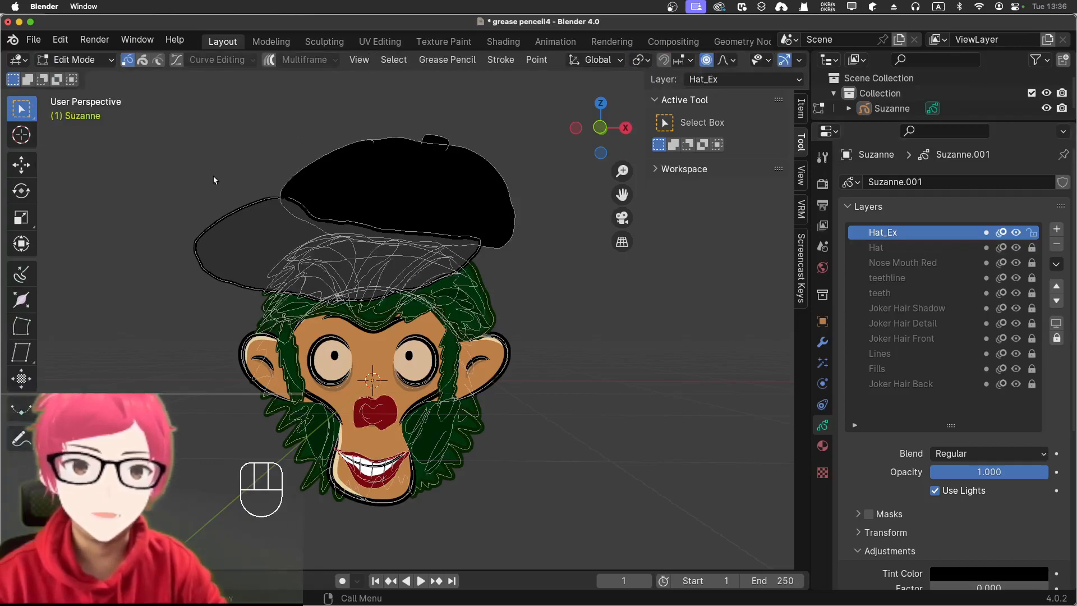
Step: Move the points on the brim's upper left edge down about 0.11 m, using a 0.51 m proportional influence size
left_click_drag(218, 180, 267, 214)
key("g")
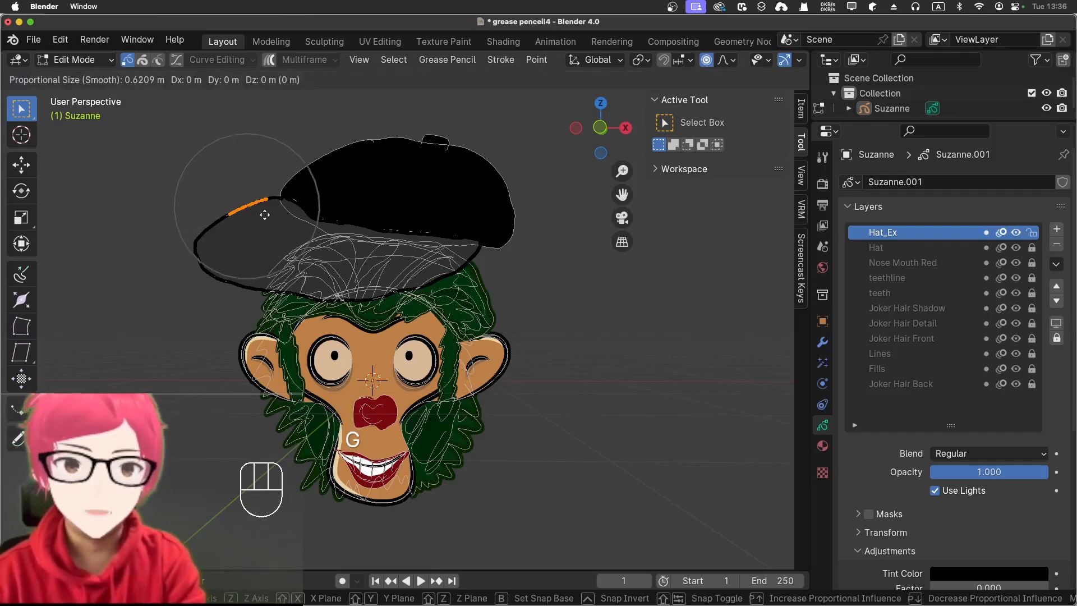
scroll(265, 215, "up", 9)
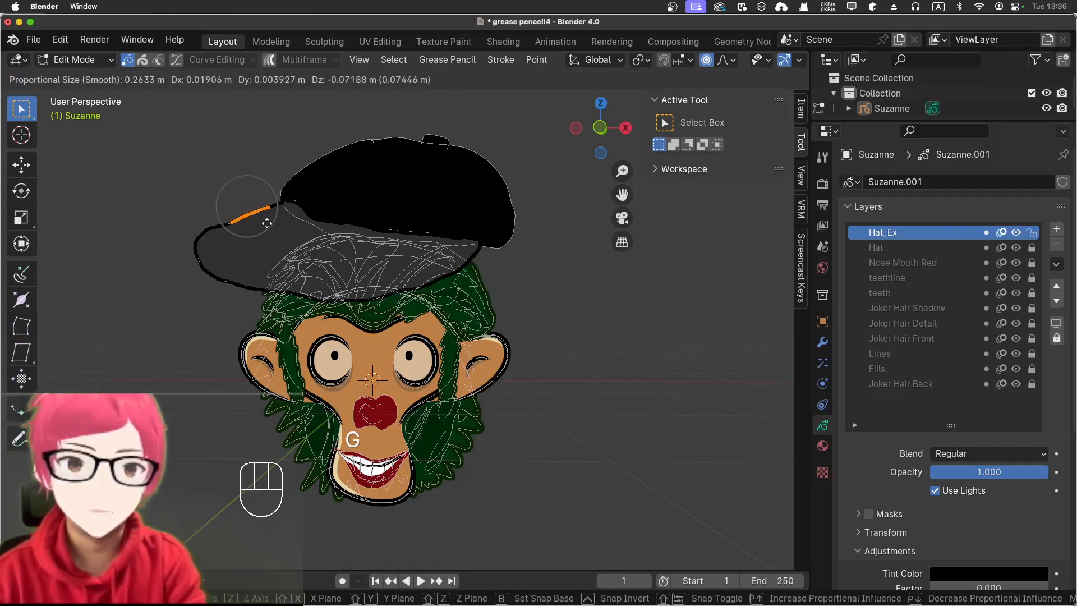
scroll(267, 225, "down", 4)
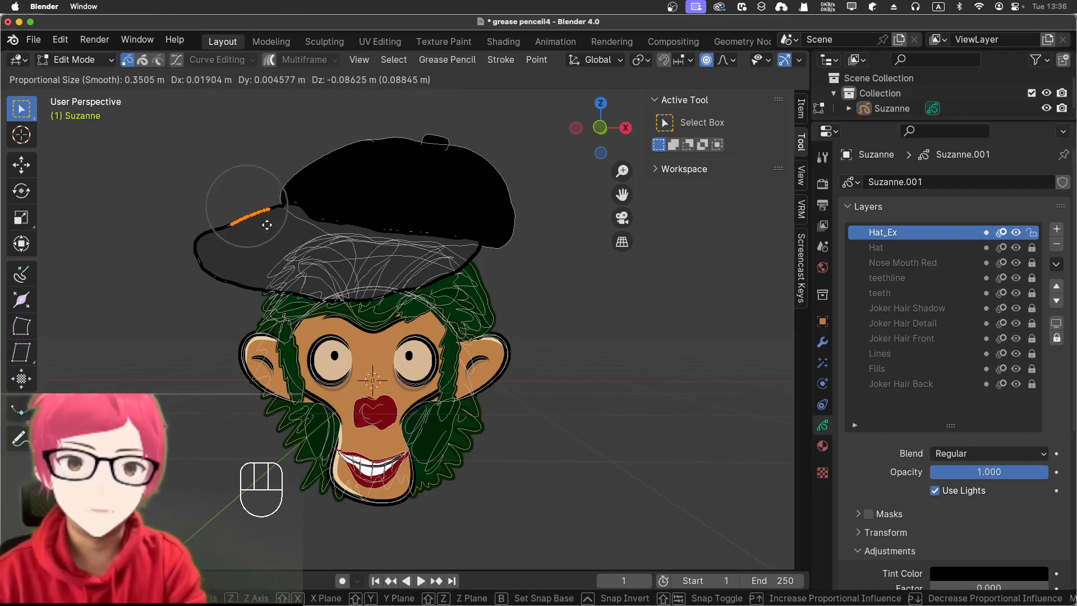
scroll(265, 224, "down", 2)
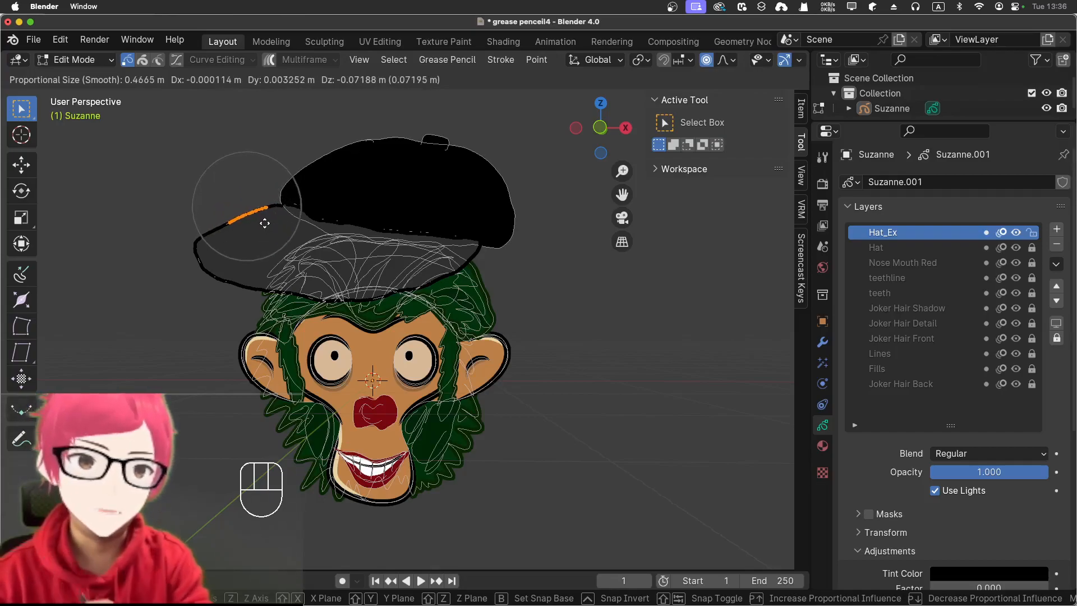
scroll(264, 224, "down", 1)
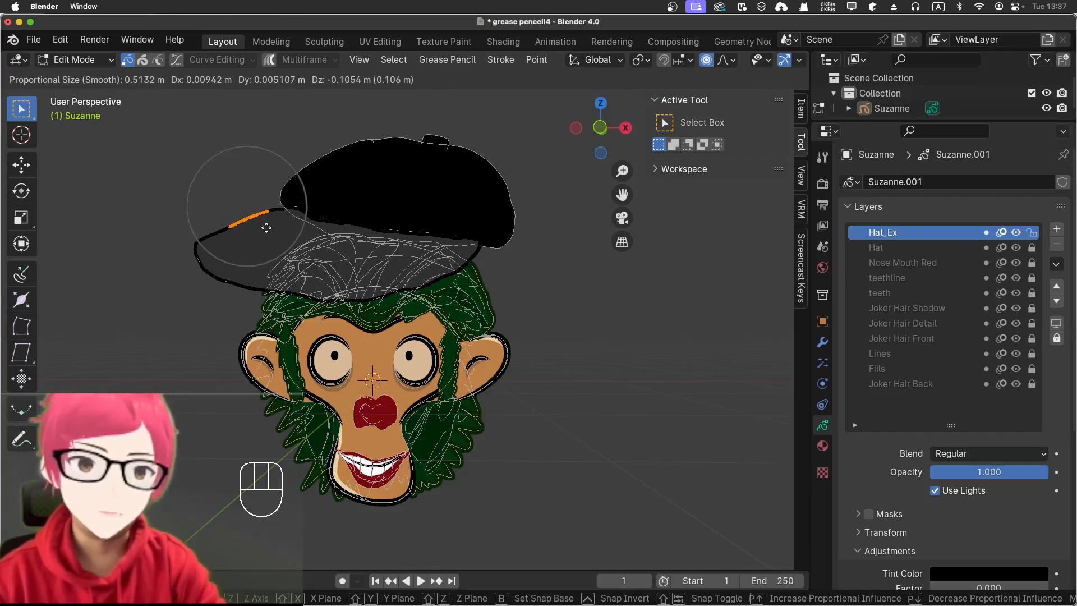
left_click(266, 231)
left_click(213, 160)
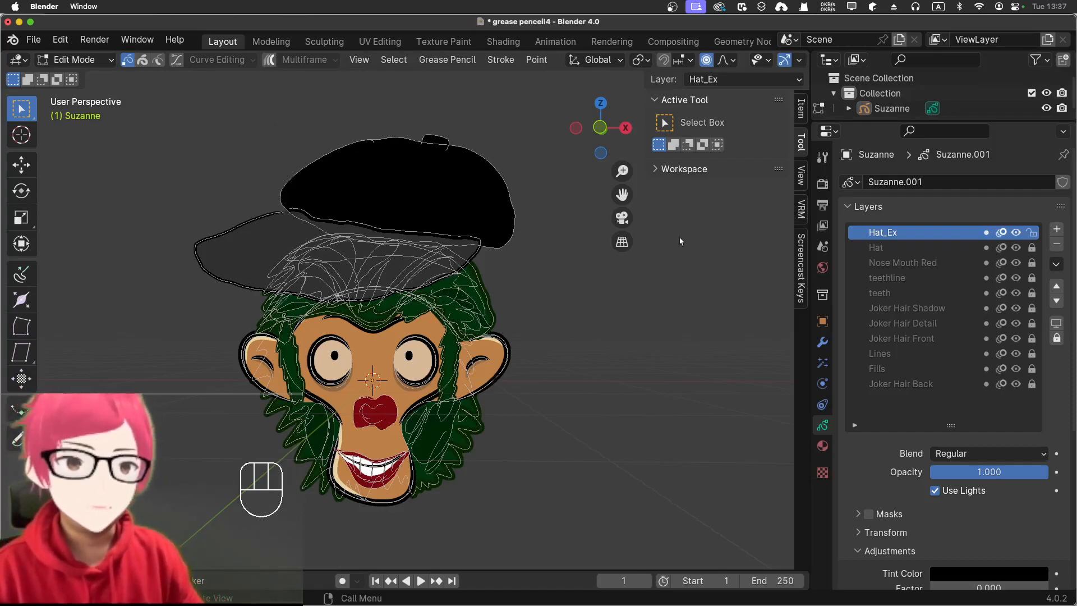
Step: Unlock the Hat layer, select the entire hat and move it down and slightly left so the brim covers the forehead
left_click(1032, 247)
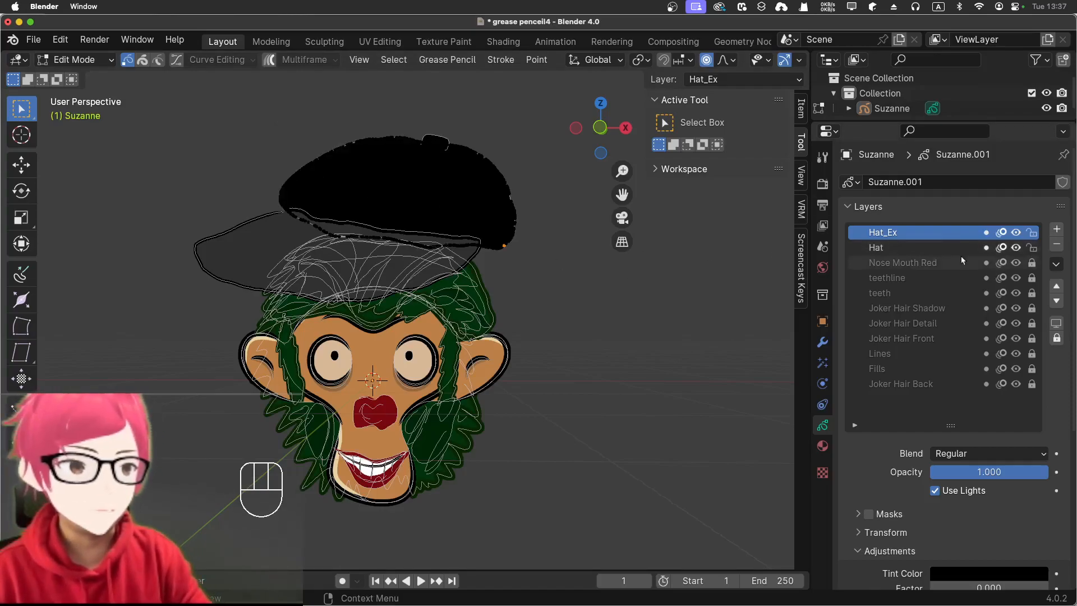
key("a")
key("g")
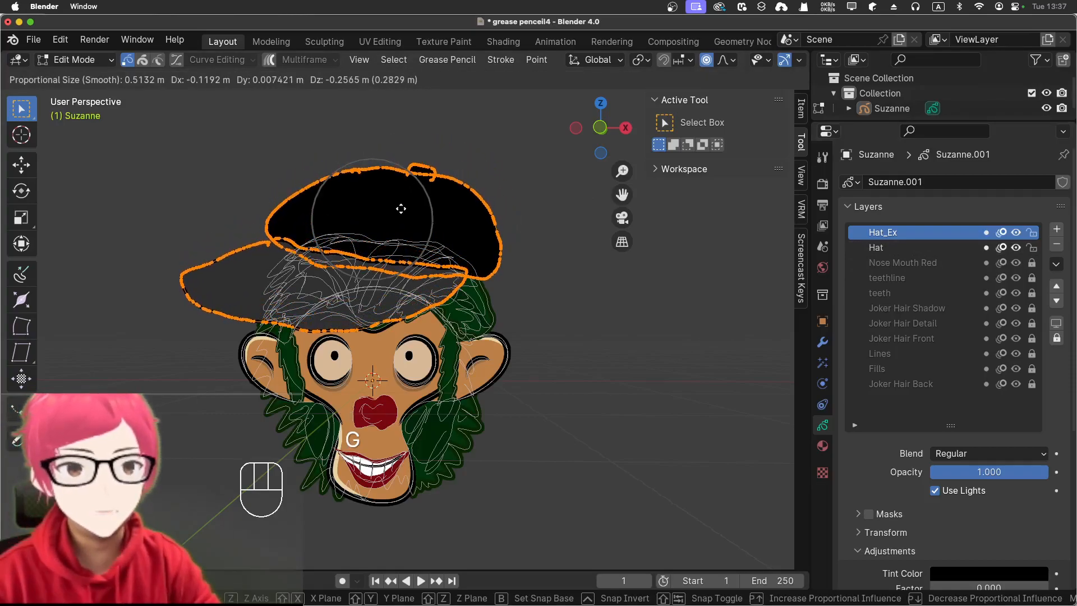
left_click(399, 215)
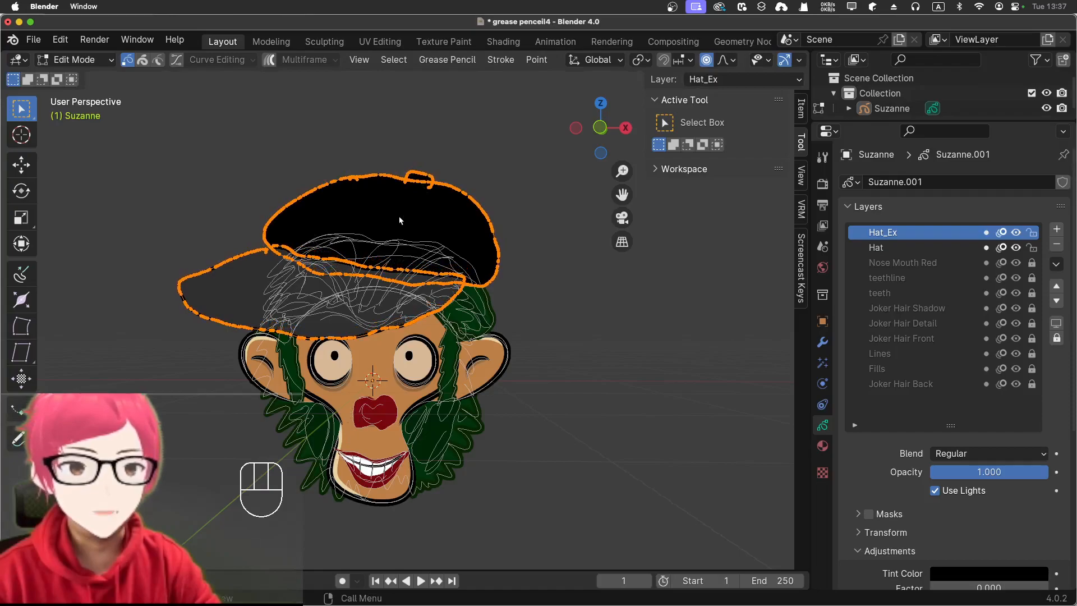
left_click(495, 169)
Step: Switch to Object Mode and add a new Grease Pencil layer above Hat_Ex
left_click(85, 60)
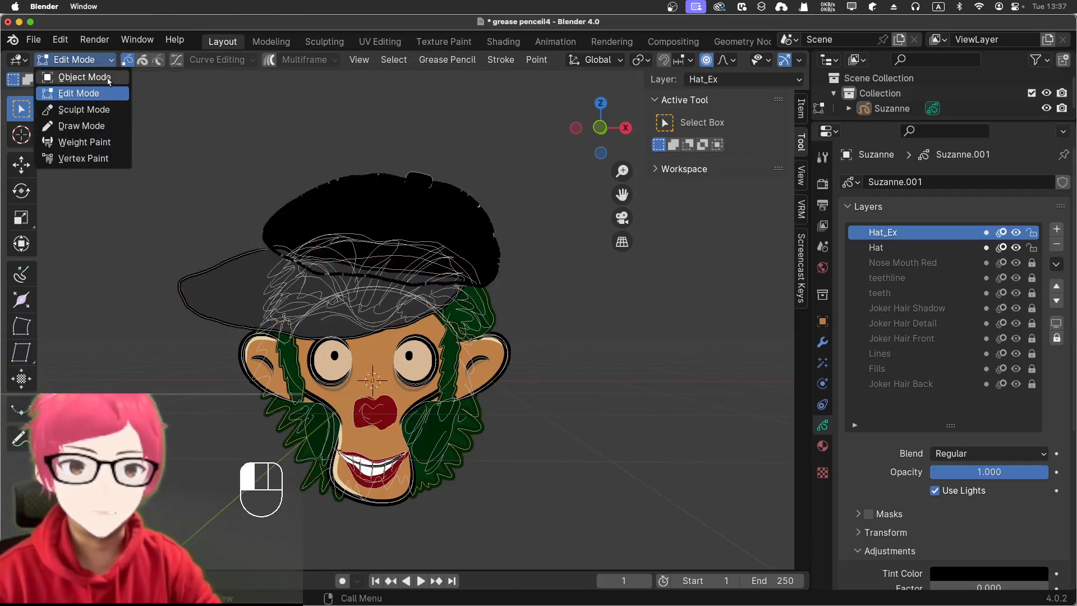
left_click(107, 75)
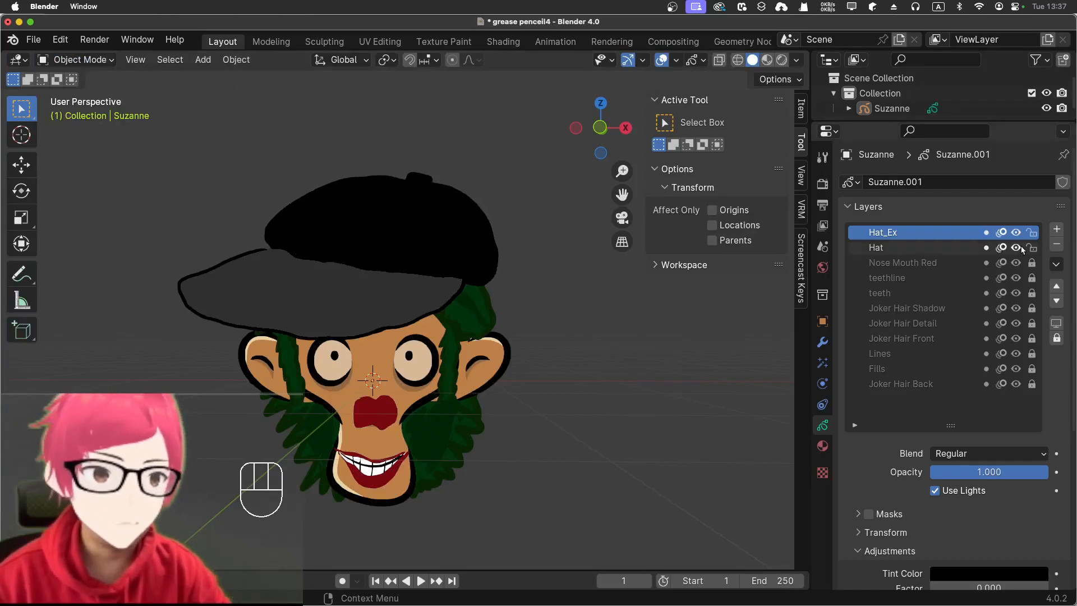
left_click(1057, 230)
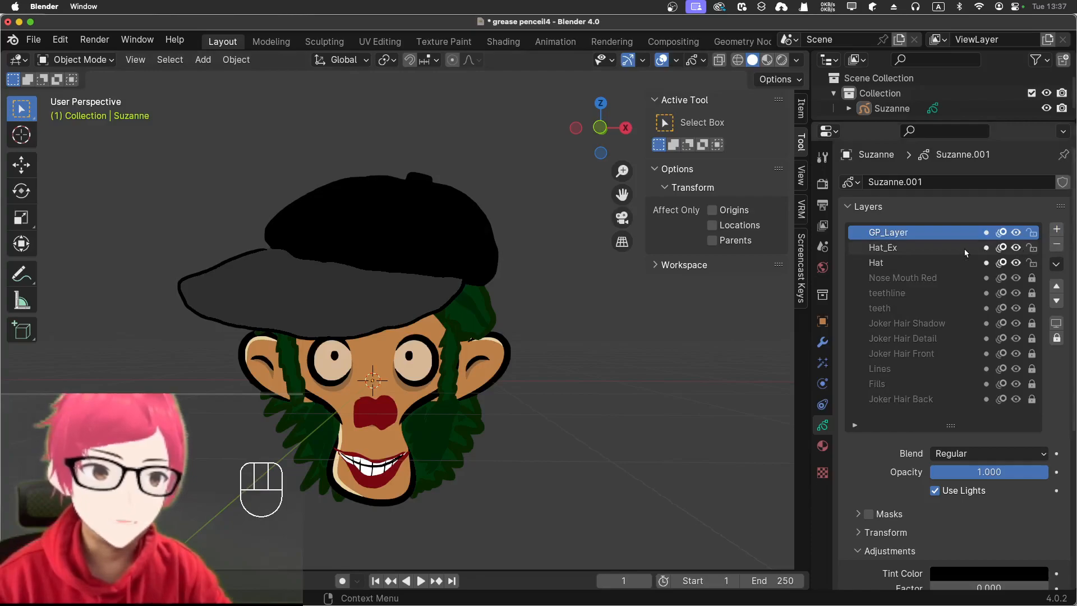
Step: Rename the new Grease Pencil layer as Text and switch to Draw Mode
double_click(931, 230)
type("Text")
key("Return")
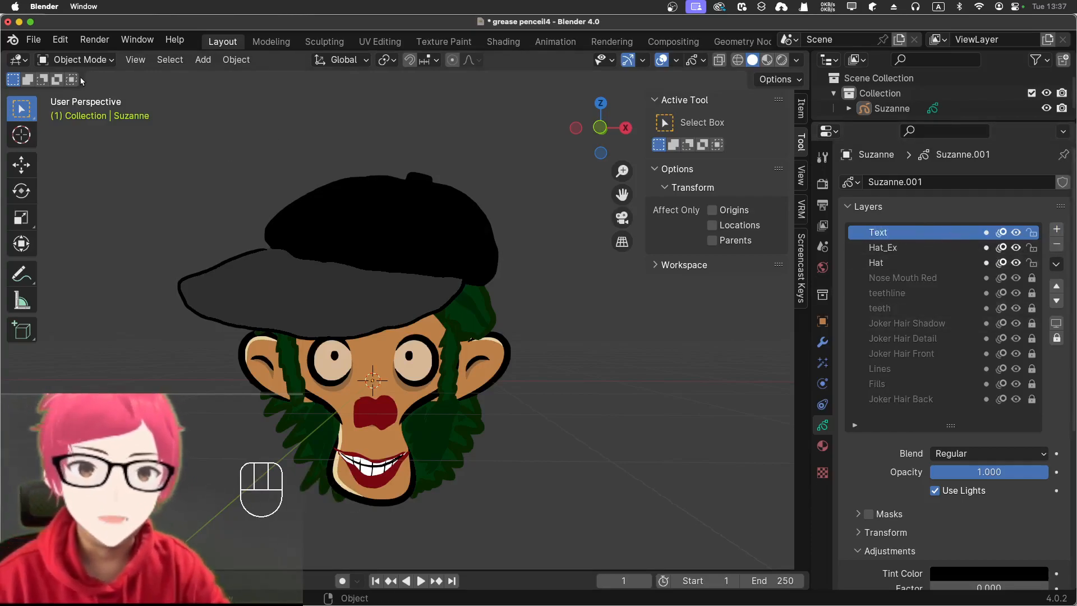
left_click(82, 62)
left_click(77, 127)
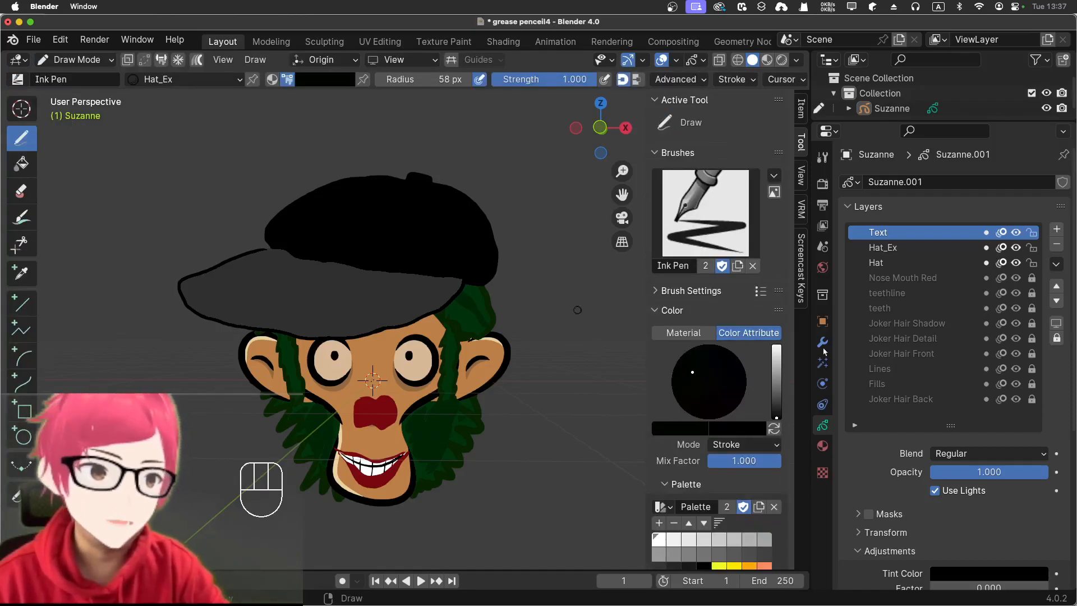
Step: Add a new material below Hat_Ex and name it Text
left_click(822, 446)
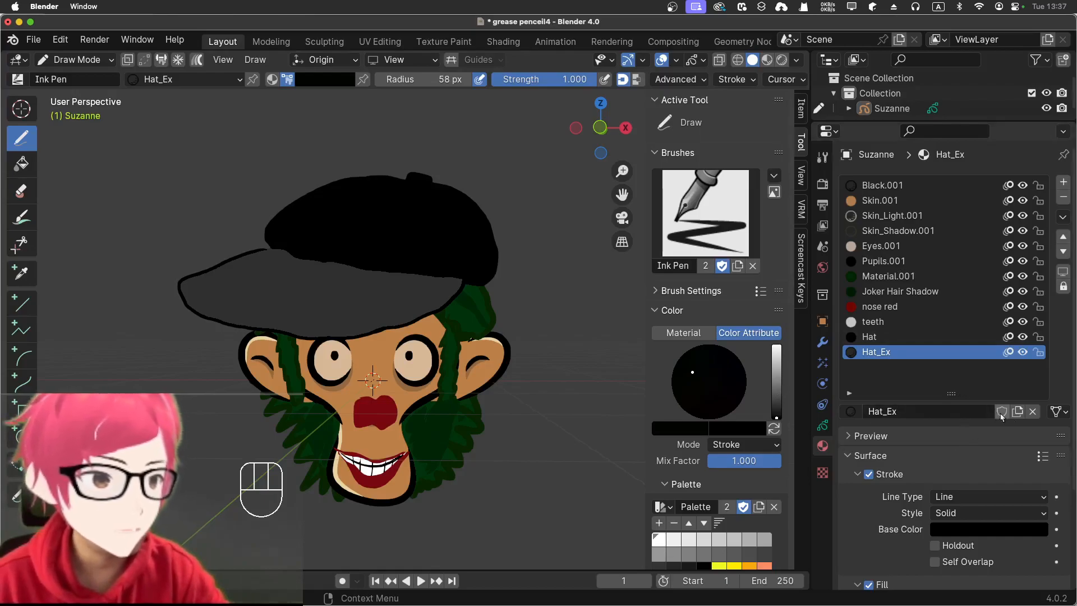
left_click(1063, 182)
left_click(940, 415)
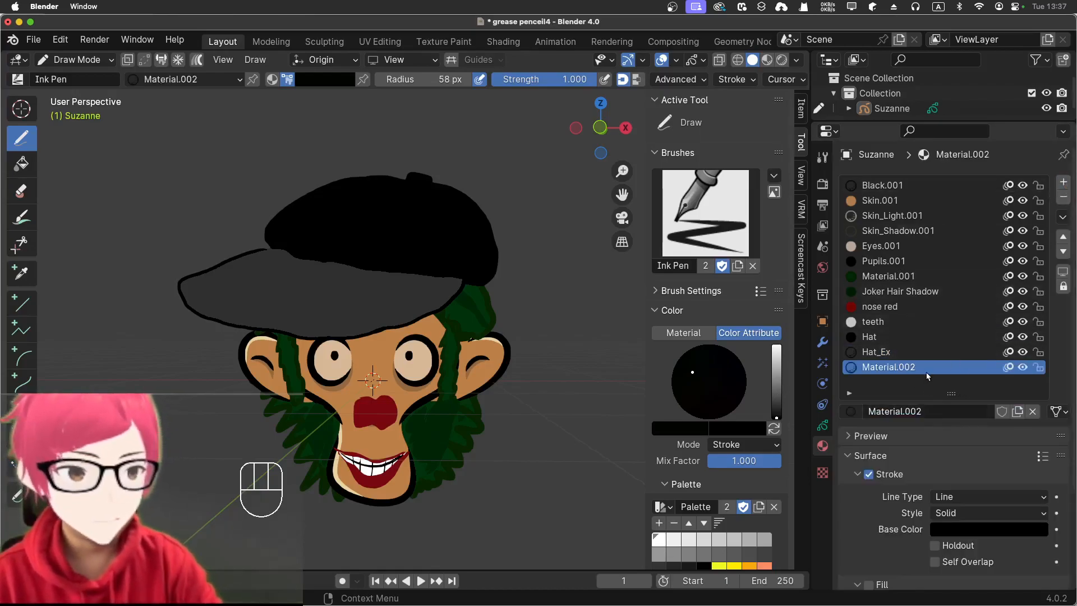
left_click(921, 411)
type("Text")
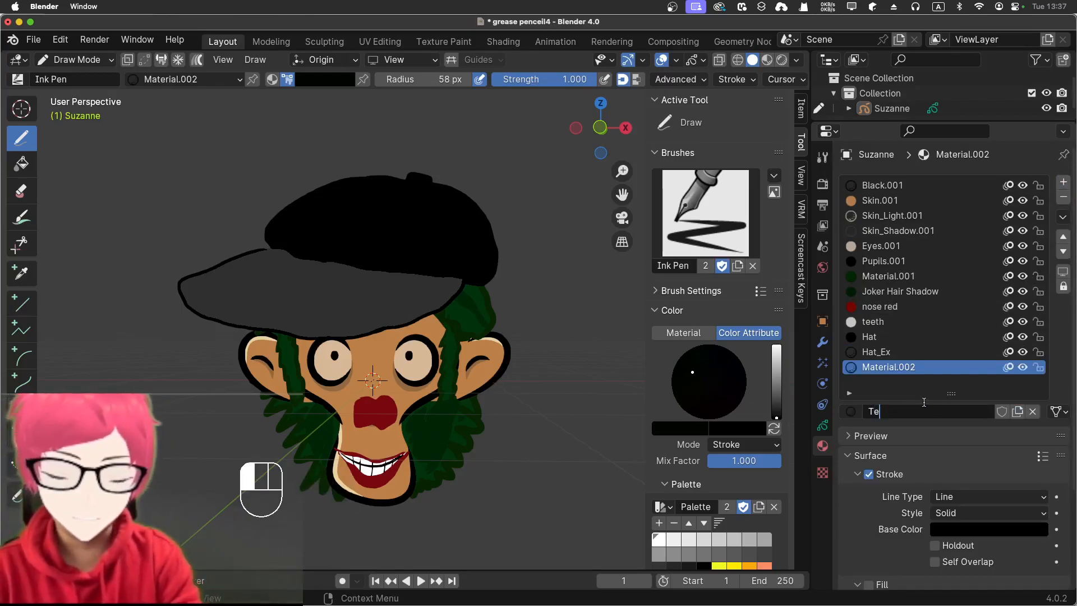
left_click(924, 403)
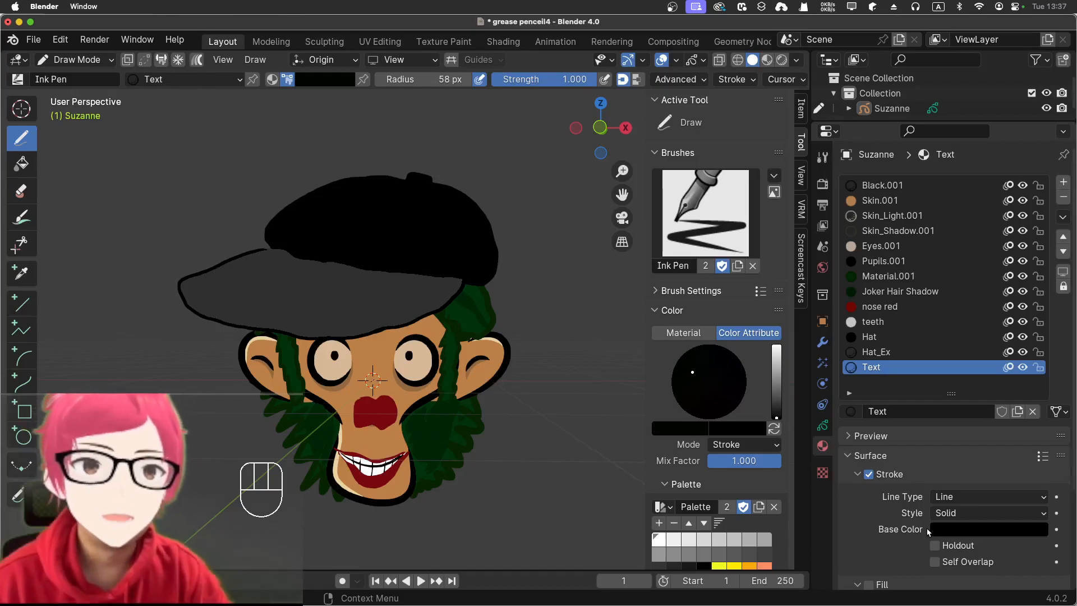
Step: Set the Text material's stroke base color to a medium gray
scroll(927, 527, "down", 3)
scroll(925, 520, "down", 3)
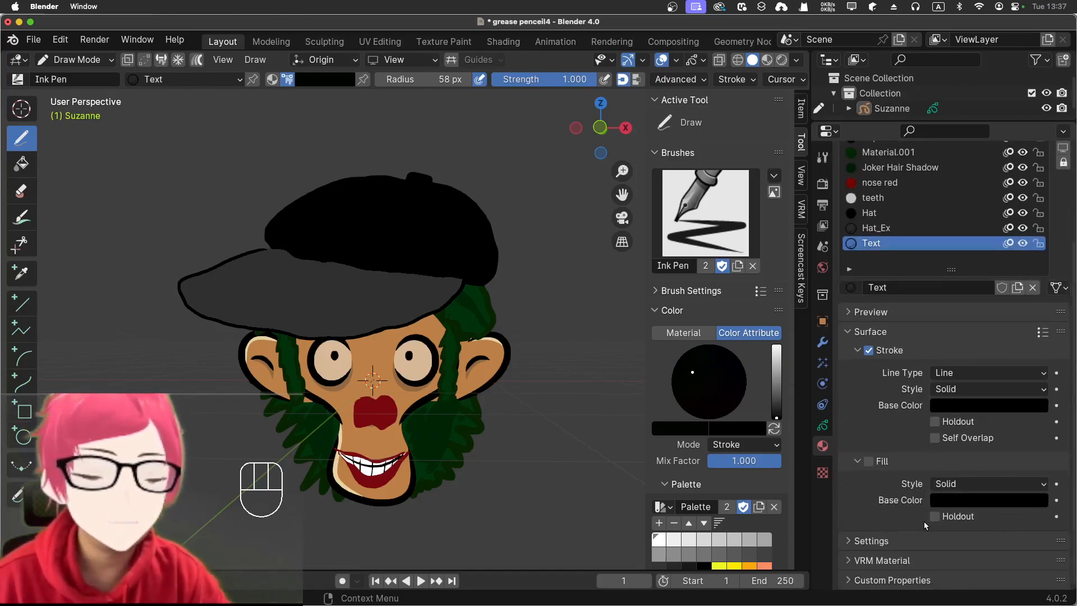
left_click(980, 409)
left_click(1037, 245)
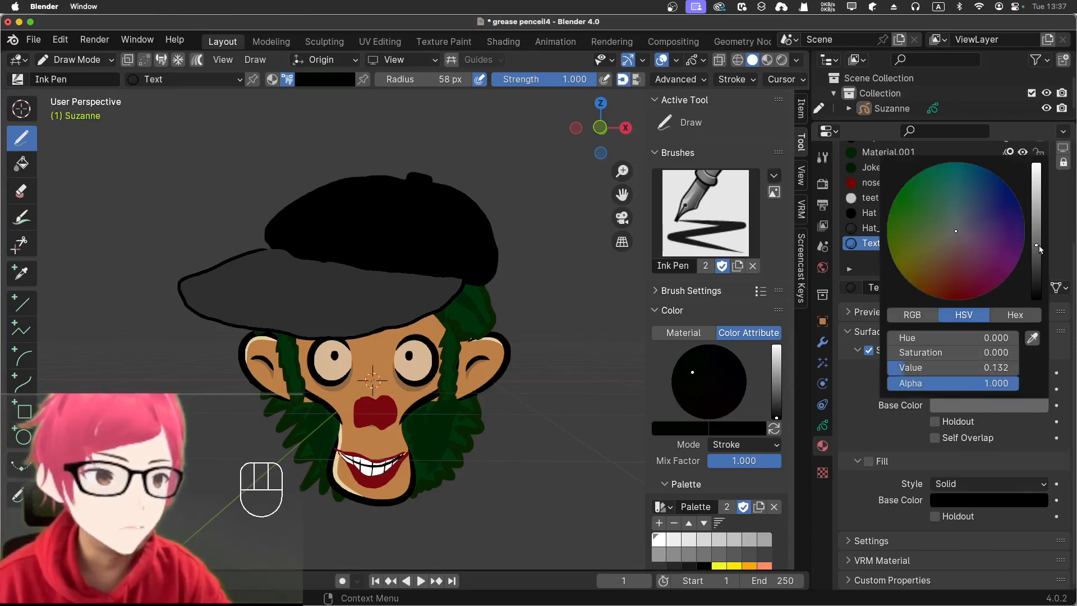
left_click_drag(1039, 245, 1038, 232)
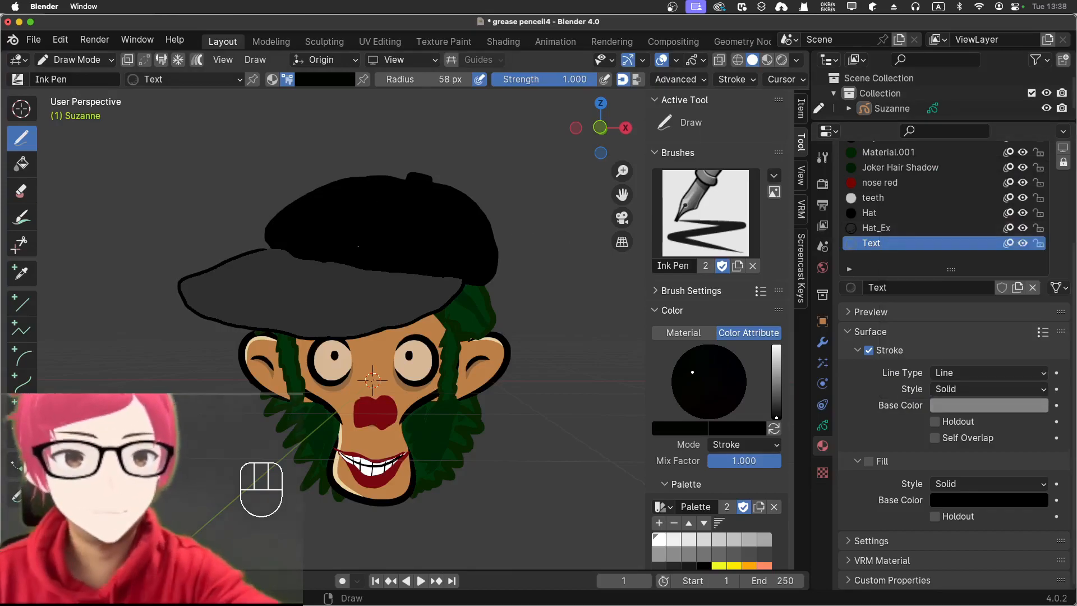
mouse_move(328, 212)
left_mouse_down()
mouse_move(340, 214)
mouse_move(325, 236)
mouse_move(352, 230)
left_mouse_up()
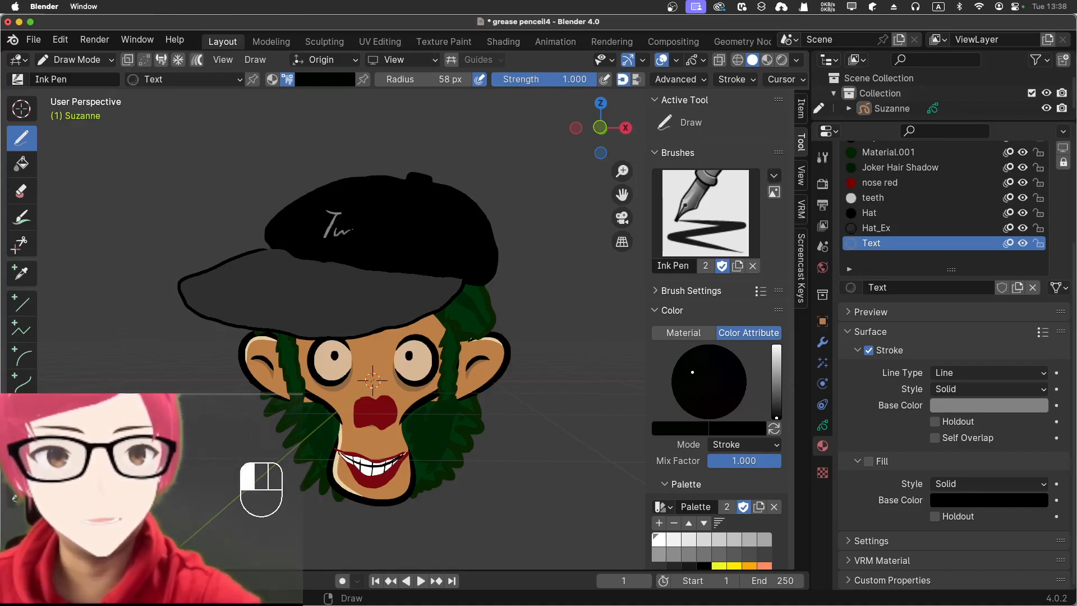
key("super+z")
key("super+z")
key("super+z")
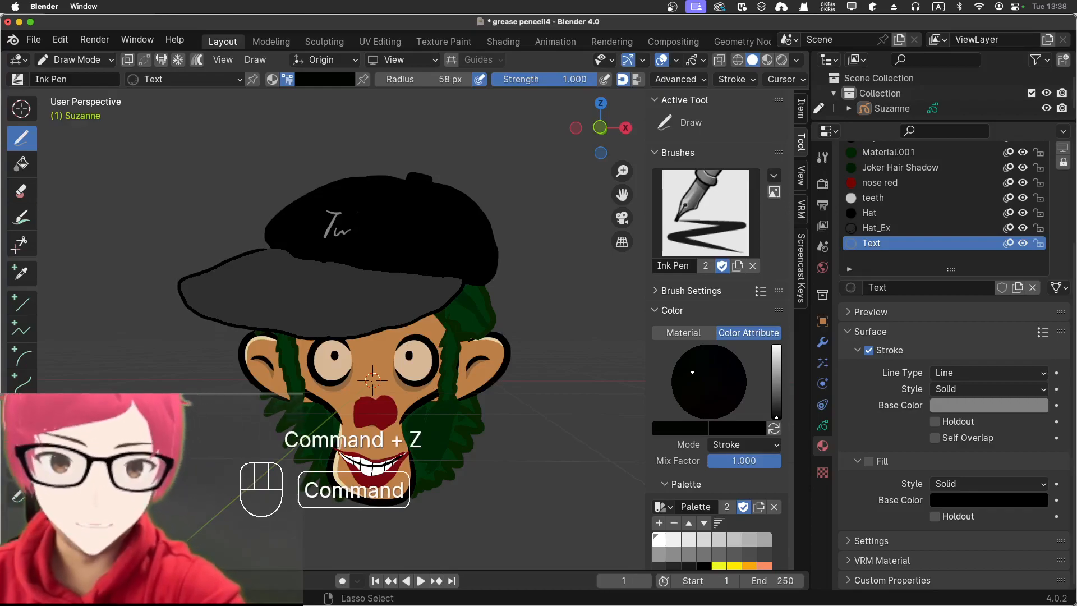
key("super+z")
Step: Handwrite the letters WJM in gray across the front of the black hat crown
mouse_move(319, 212)
left_mouse_down()
mouse_move(340, 238)
mouse_move(362, 210)
mouse_move(362, 254)
mouse_move(353, 235)
mouse_move(389, 242)
mouse_move(399, 262)
left_mouse_up()
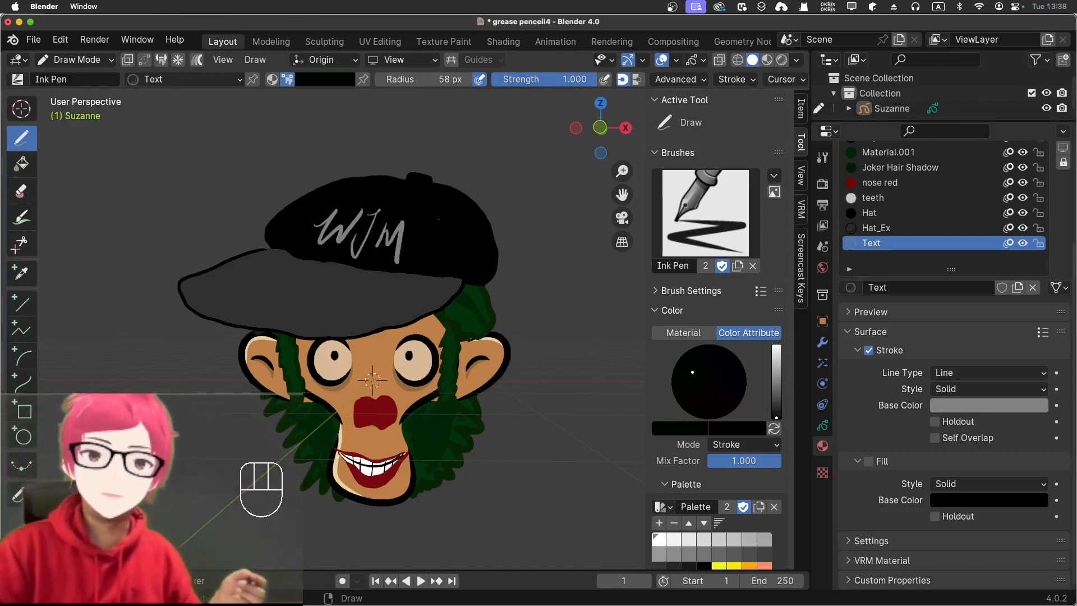
left_click(547, 429)
key("ctrl+Right")
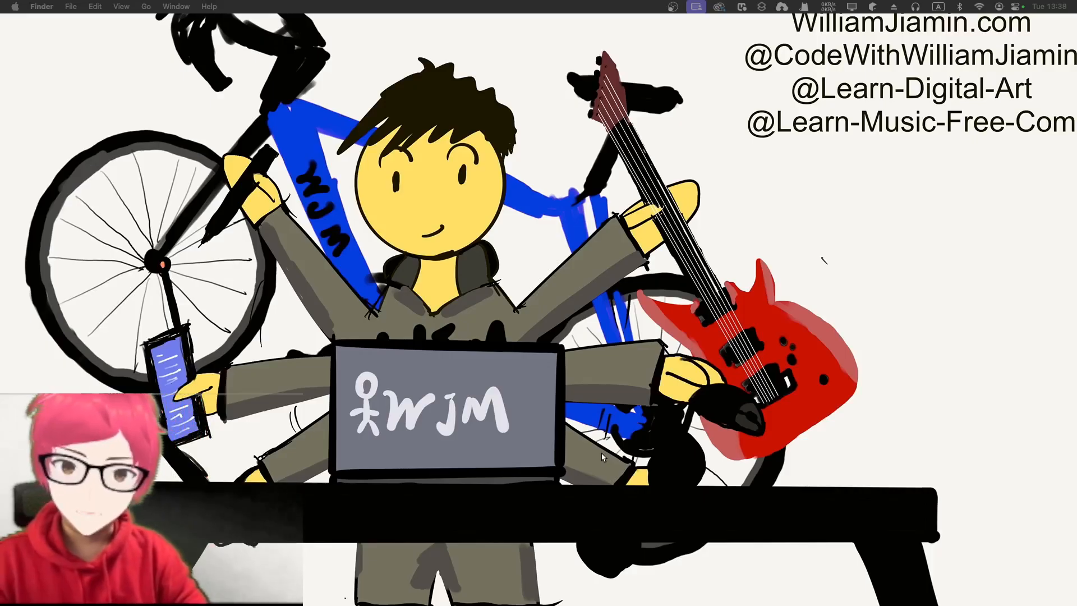
key("ctrl+Left")
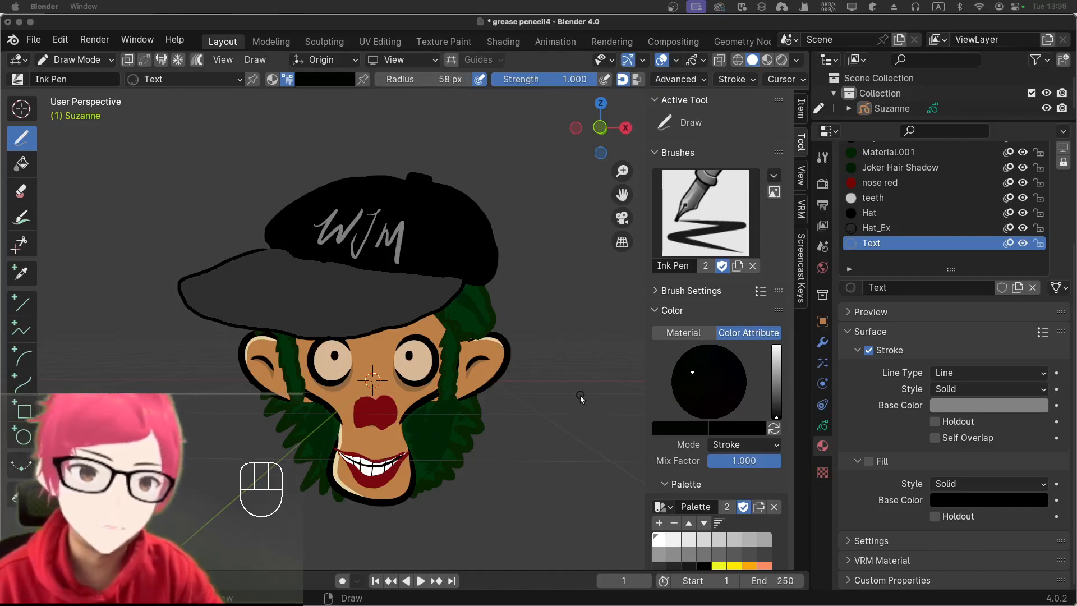
mouse_move(554, 453)
middle_mouse_down()
mouse_move(544, 447)
mouse_move(557, 448)
middle_mouse_up()
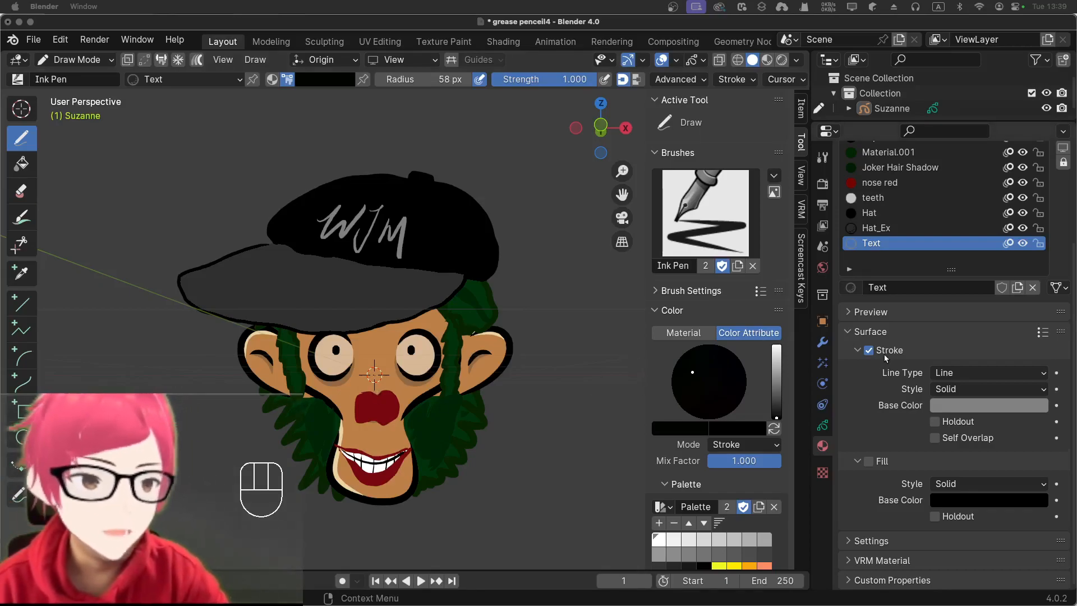
Step: Add a new Grease Pencil layer above Text and name it Glasses
left_click(822, 426)
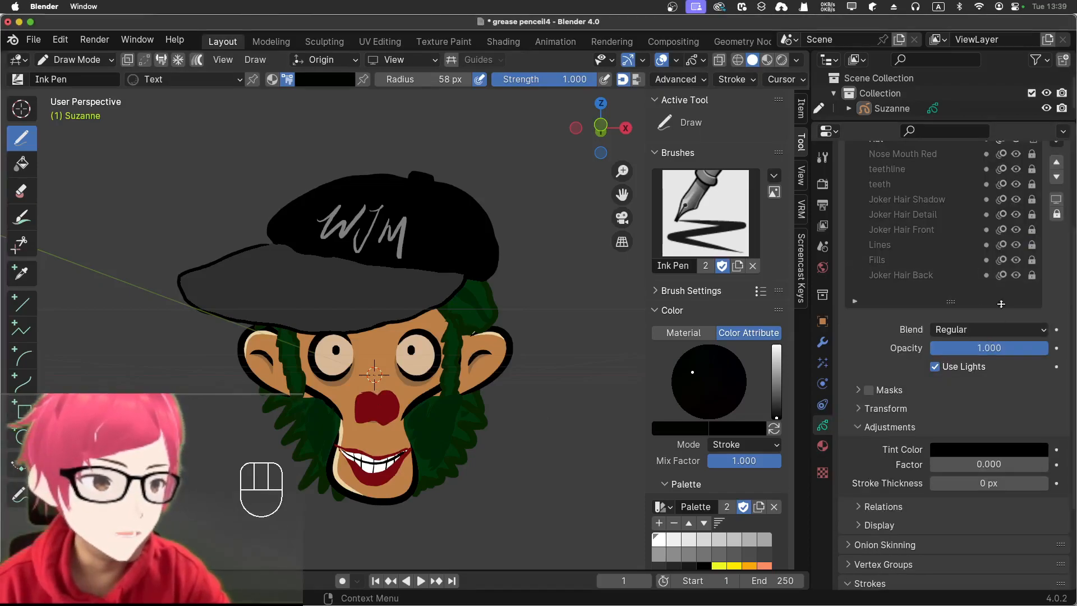
left_click(1056, 229)
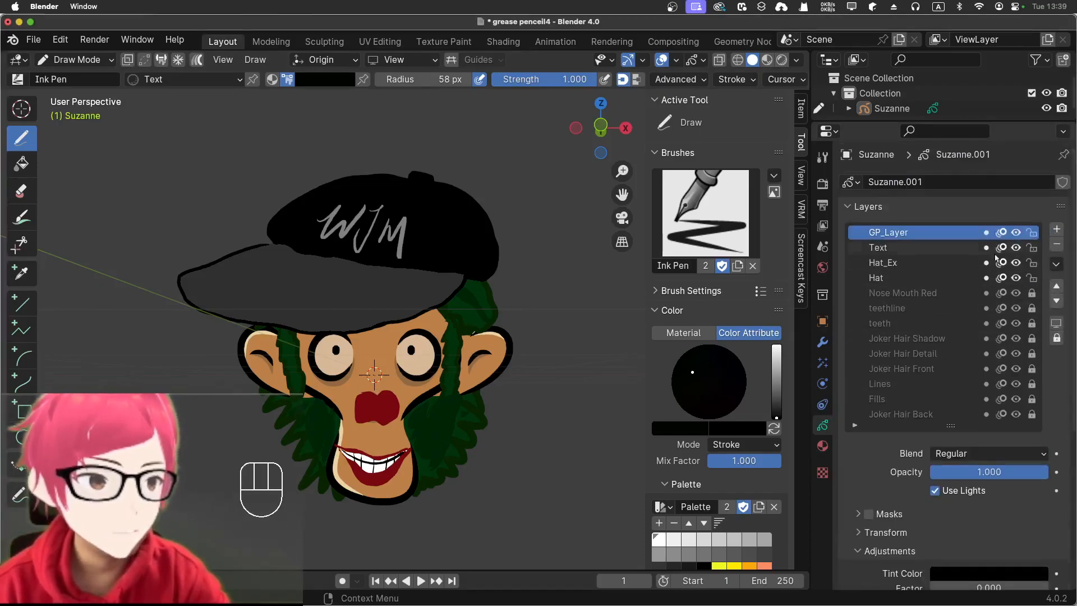
double_click(920, 235)
type("Glasses")
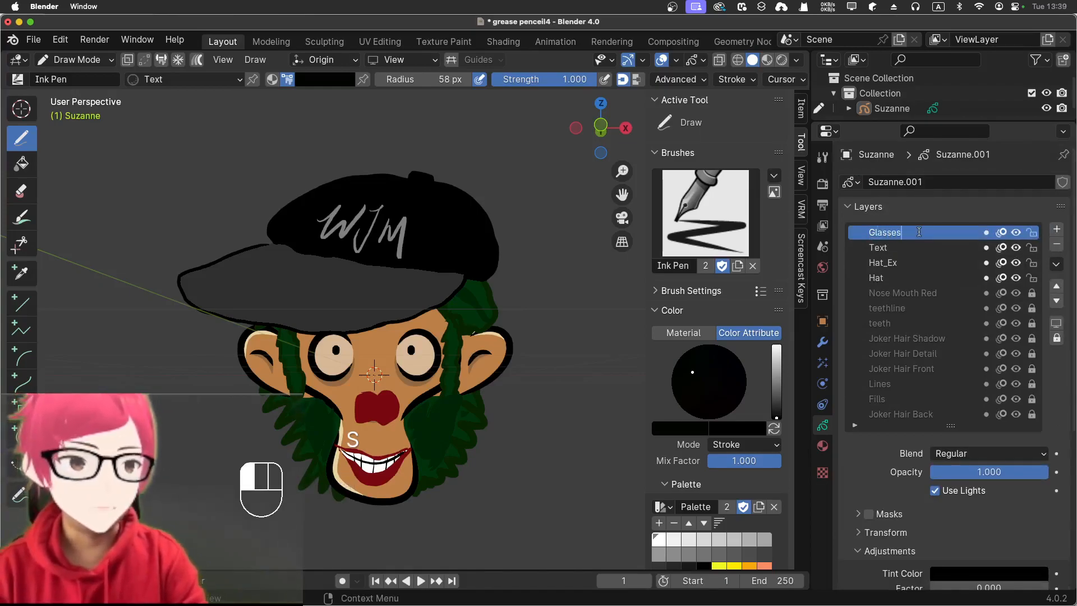
key("Return")
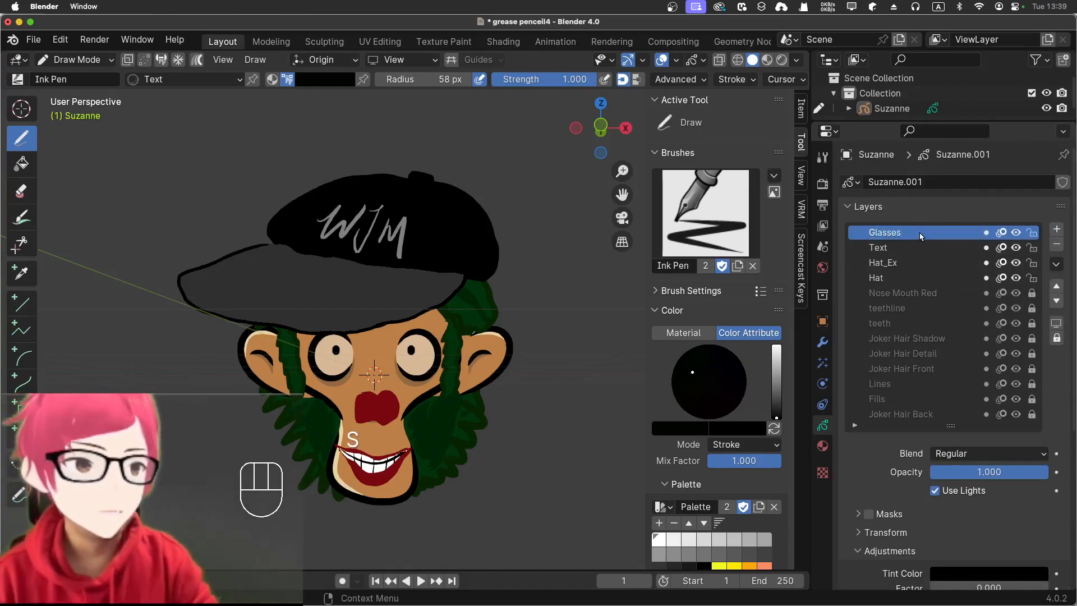
Step: Add another Grease Pencil layer above Glasses and name it Glasses_Pixel
left_click(1057, 229)
double_click(907, 234)
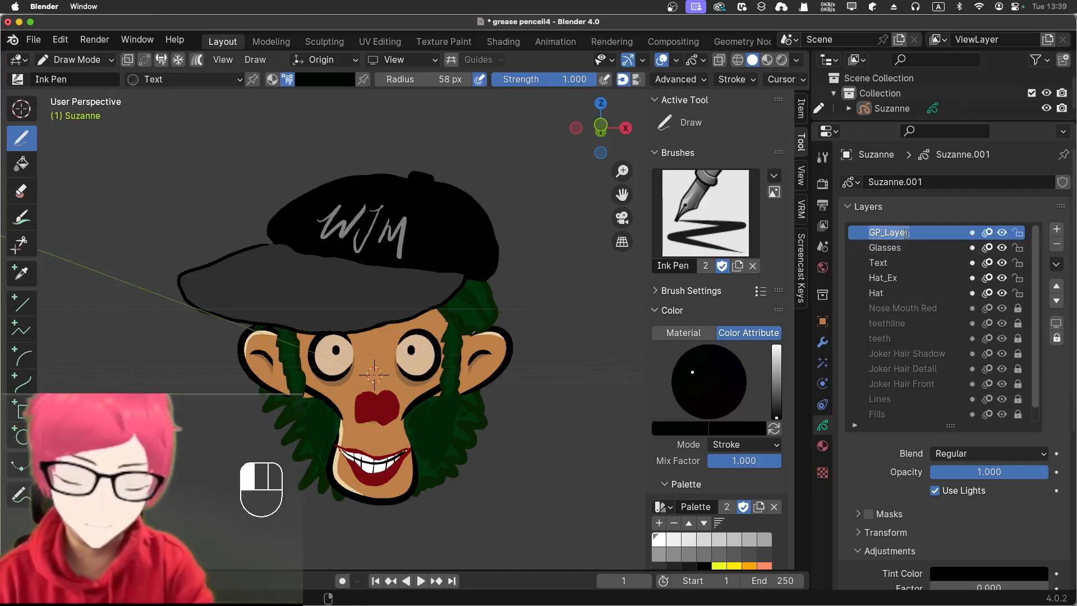
type("Glasses")
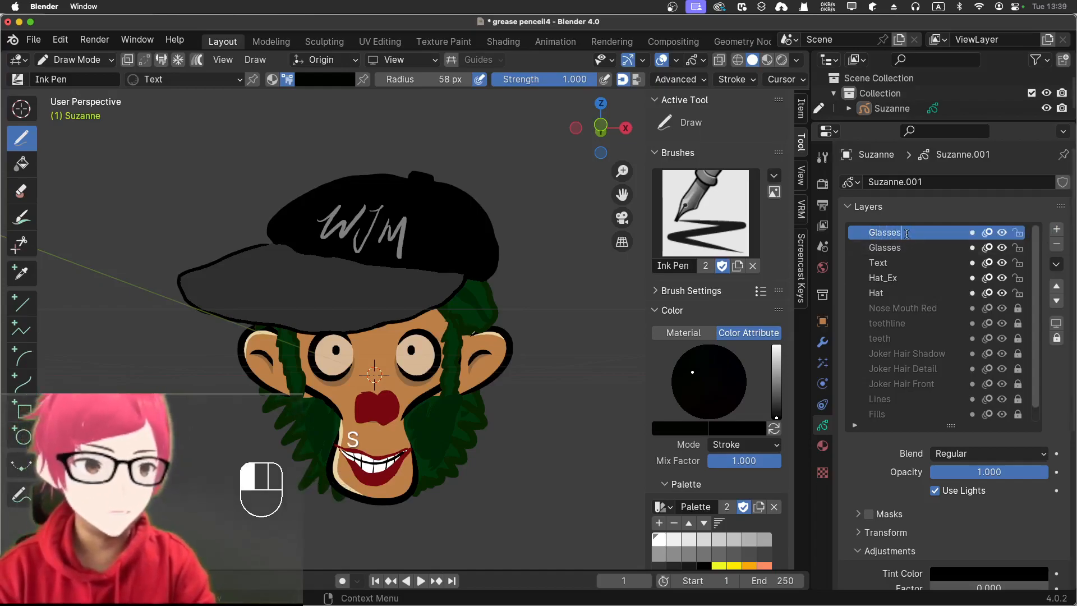
type("_ri")
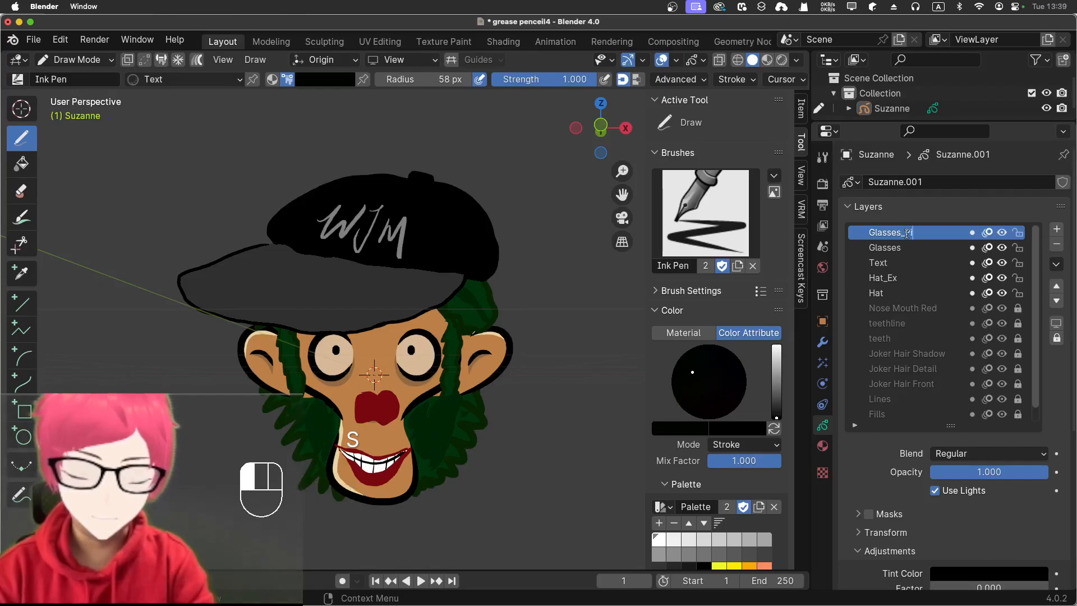
type("xel")
key("Return")
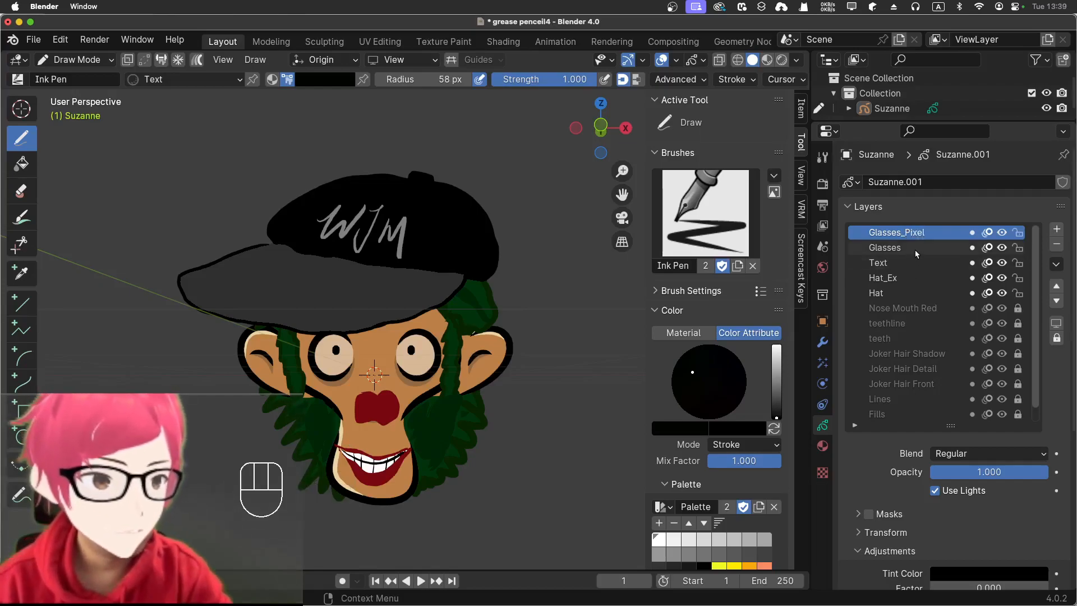
Step: Make the Glasses layer active and lock all the other layers
left_click(915, 250)
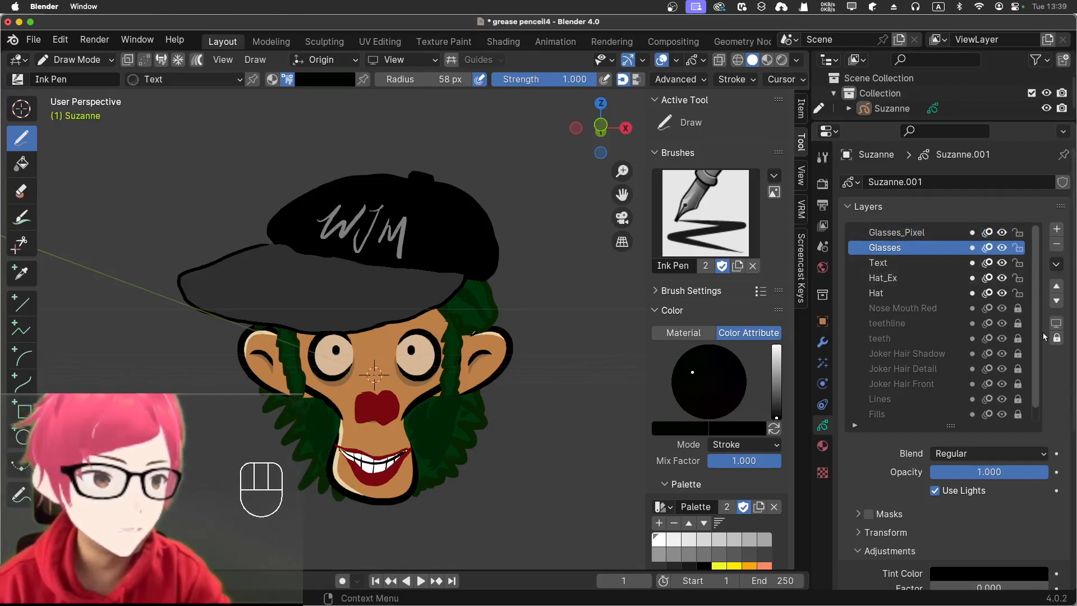
left_click(1057, 338)
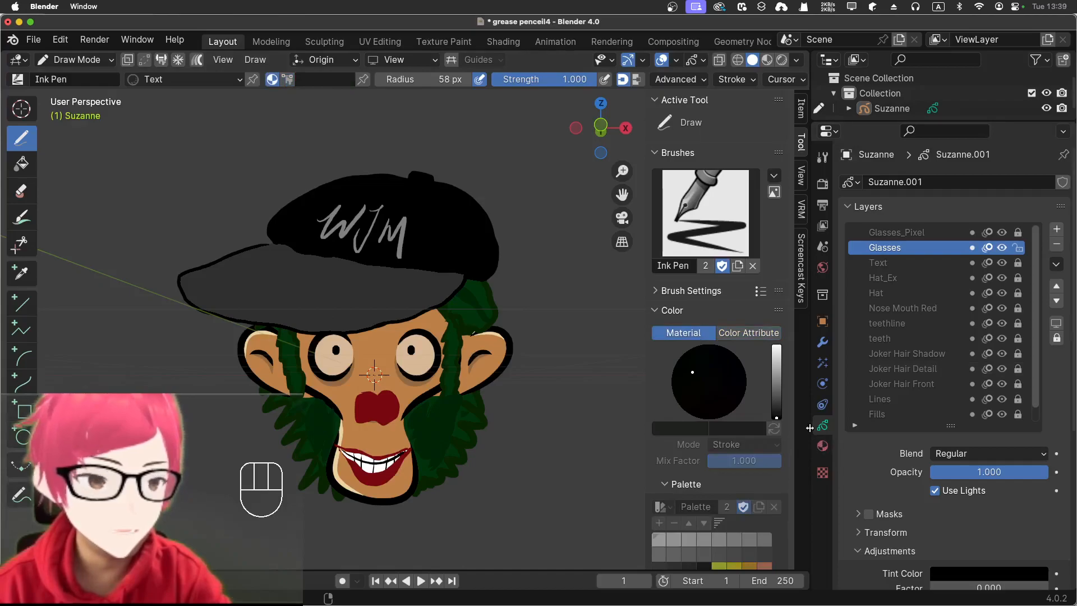
Step: Enable the stroke on the Hat material and use it to draw black sunglasses with stepped lower edges across the eyes
left_click(822, 447)
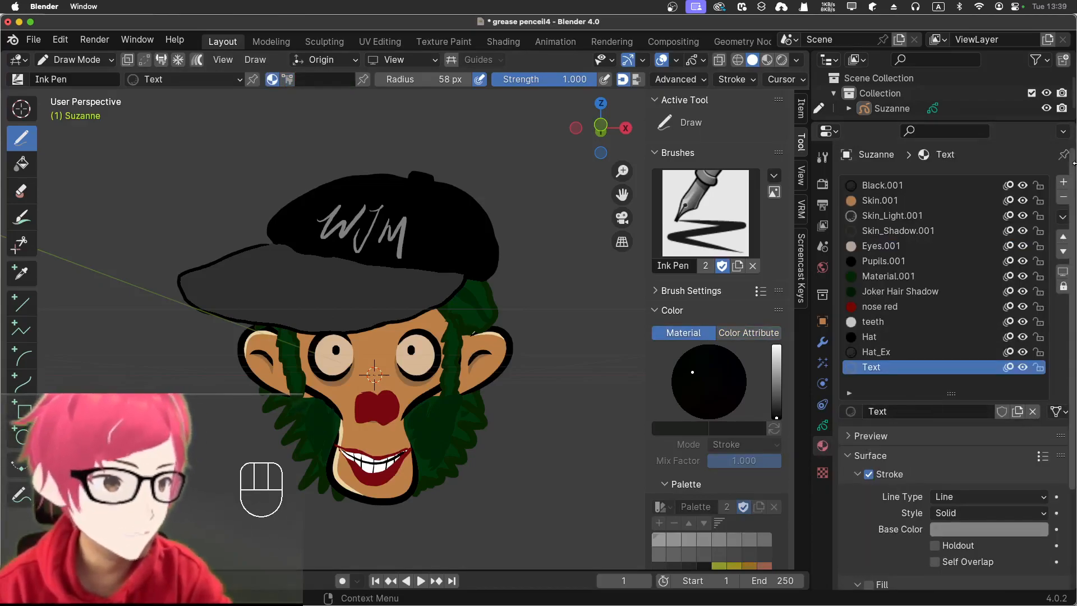
left_click(958, 335)
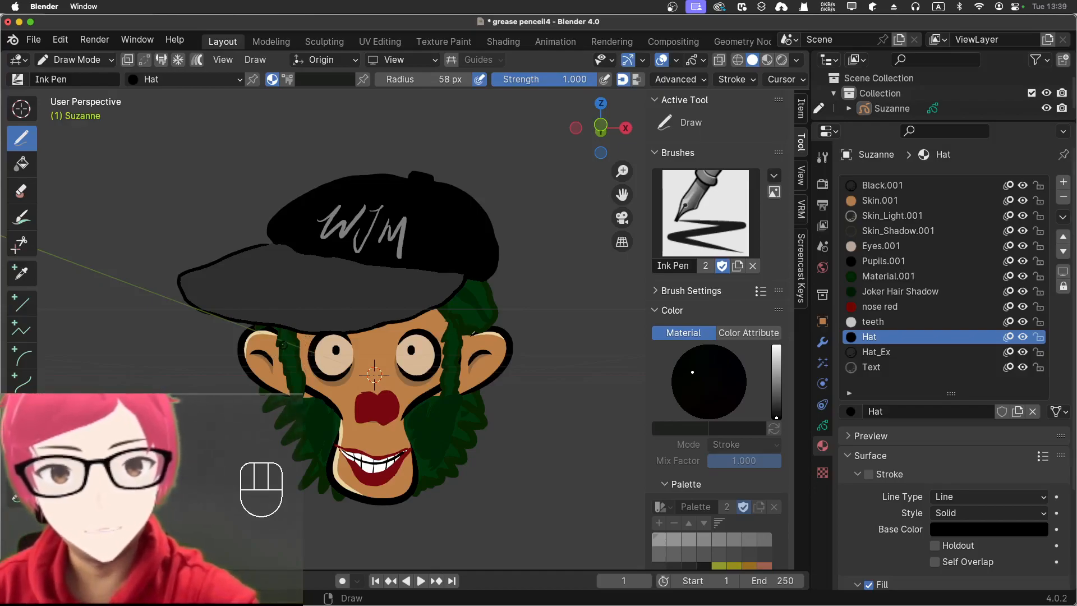
scroll(864, 390, "down", 5)
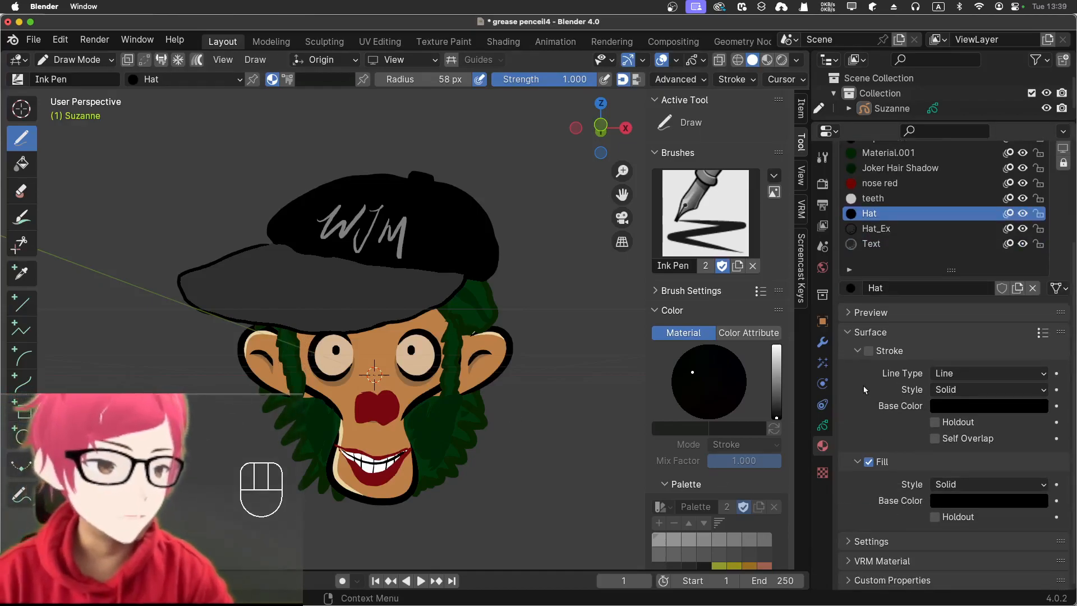
left_click(869, 352)
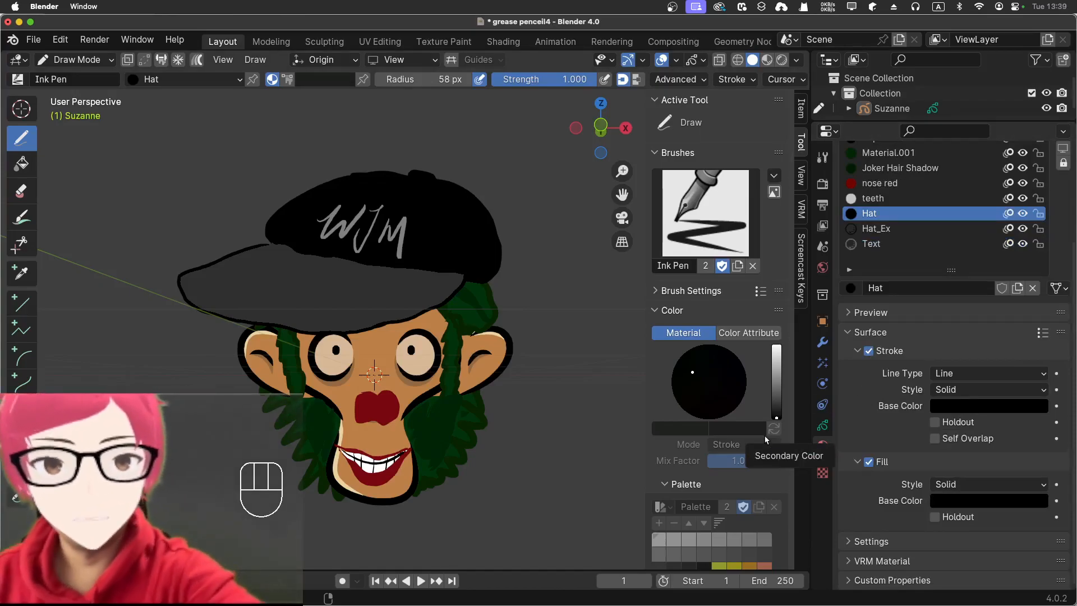
mouse_move(284, 343)
left_mouse_down()
mouse_move(481, 335)
mouse_move(476, 360)
mouse_move(446, 387)
mouse_move(406, 385)
mouse_move(320, 346)
mouse_move(316, 369)
mouse_move(345, 385)
mouse_move(324, 386)
mouse_move(289, 353)
left_mouse_up()
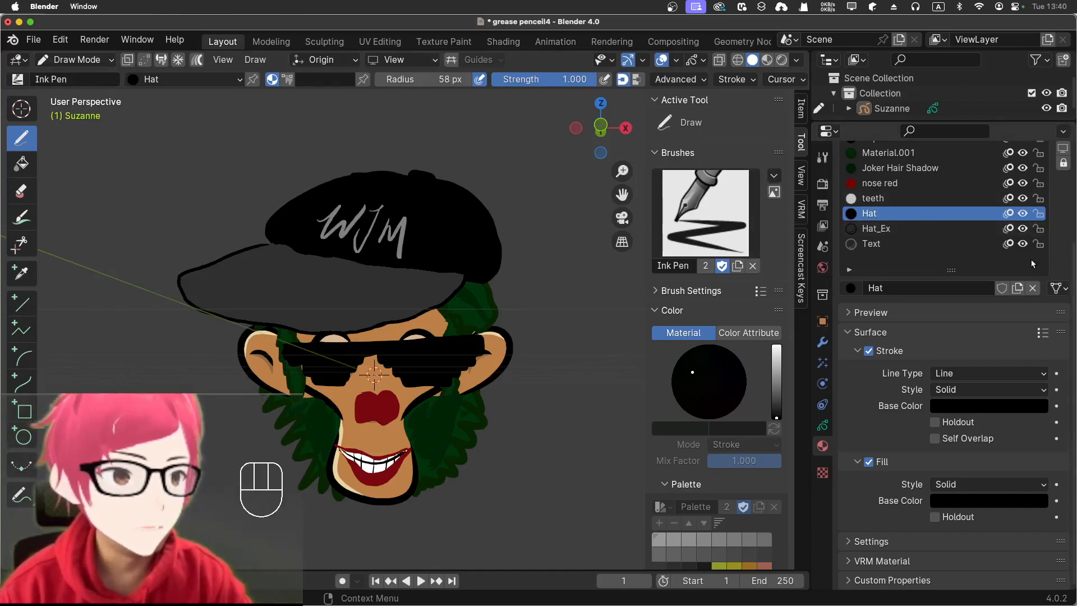
Step: Lock all the materials except Hat
scroll(1033, 264, "up", 5)
left_click(1062, 287)
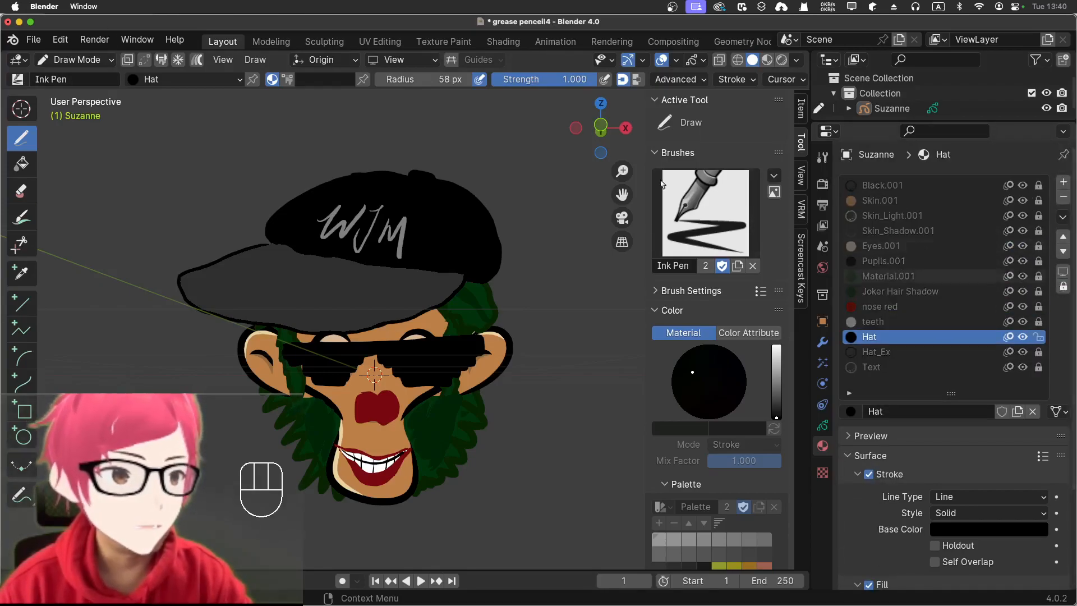
Step: Switch to Edit Mode, select all the sunglasses strokes and scale them up so they span the face from ear to ear
left_click(93, 60)
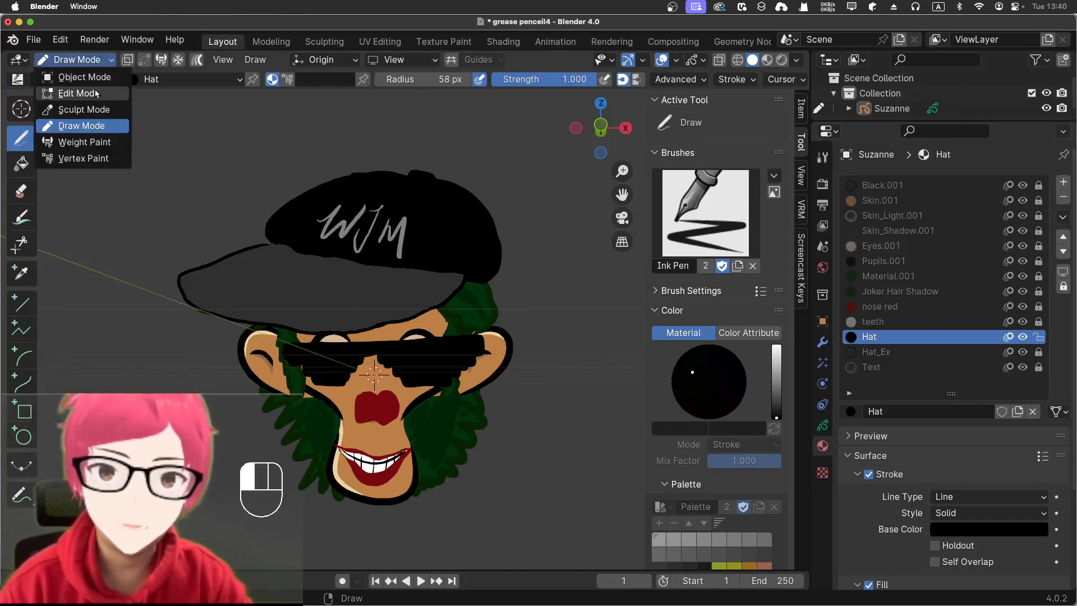
left_click(78, 93)
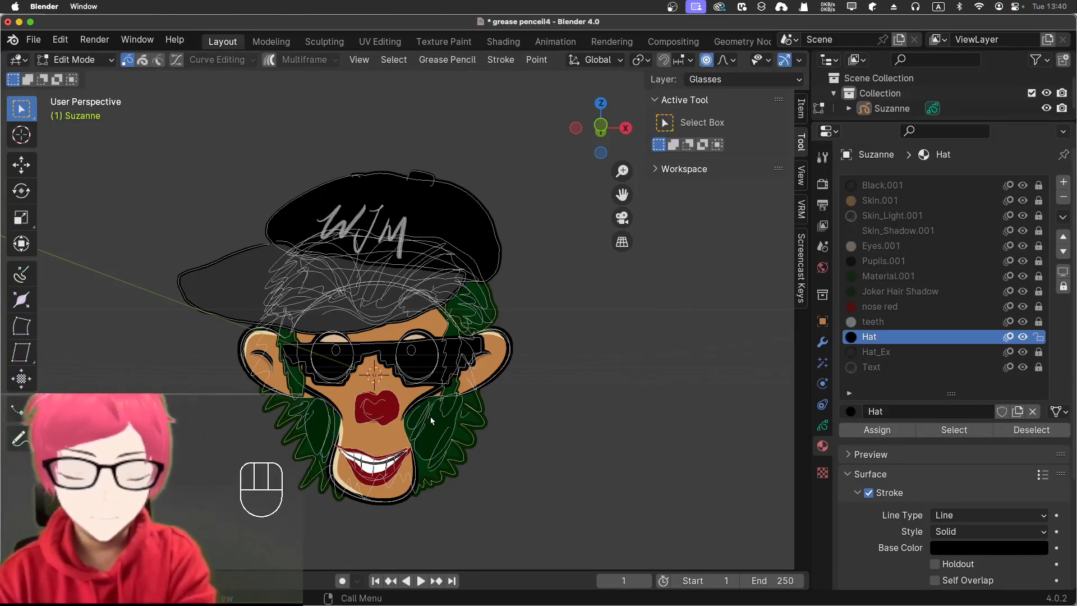
key("a")
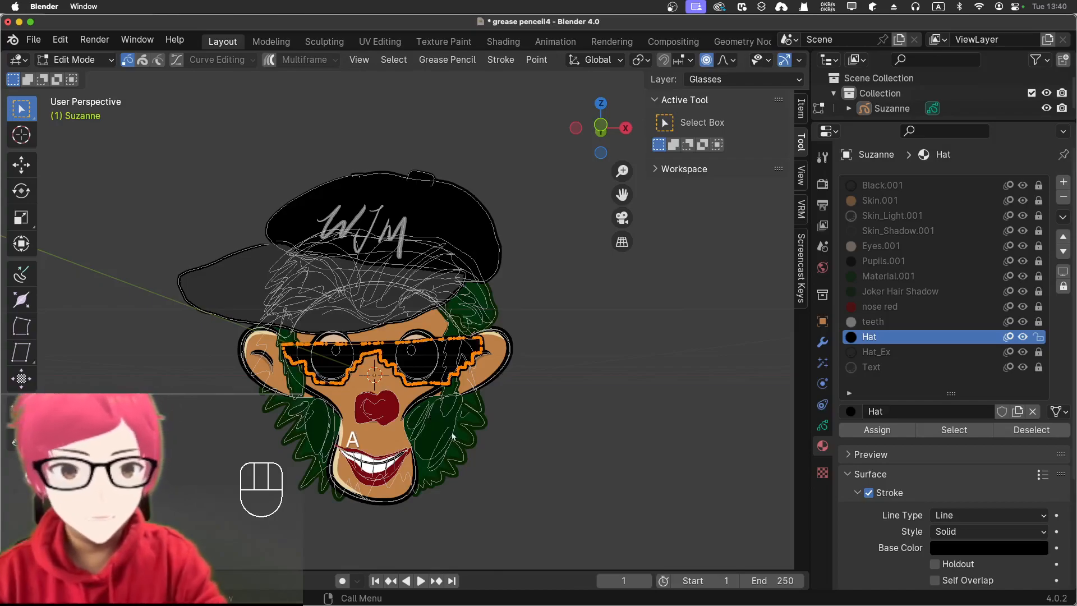
key("s")
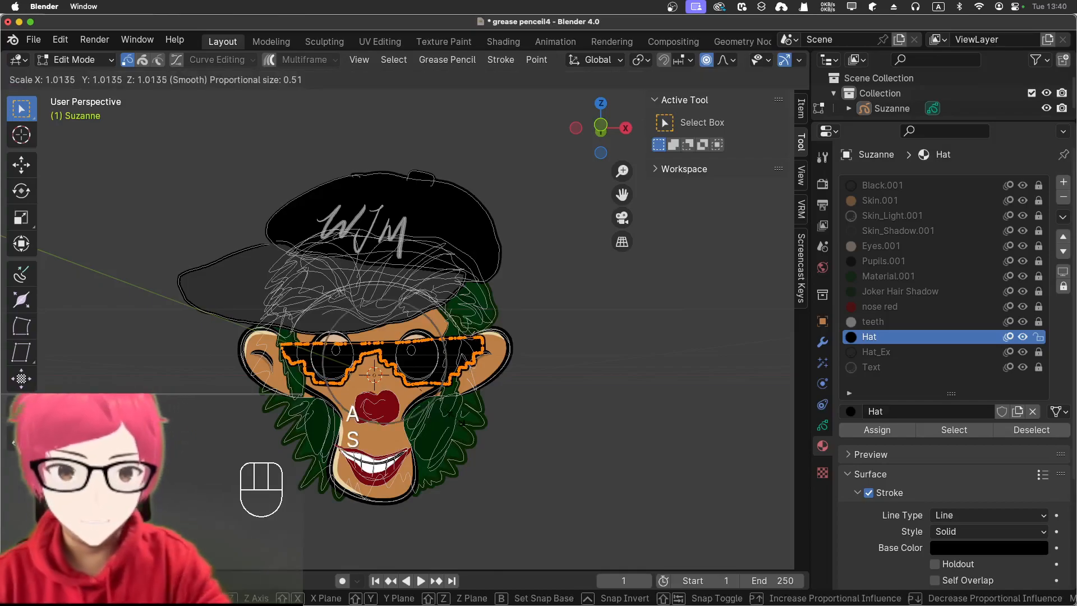
left_click(488, 444)
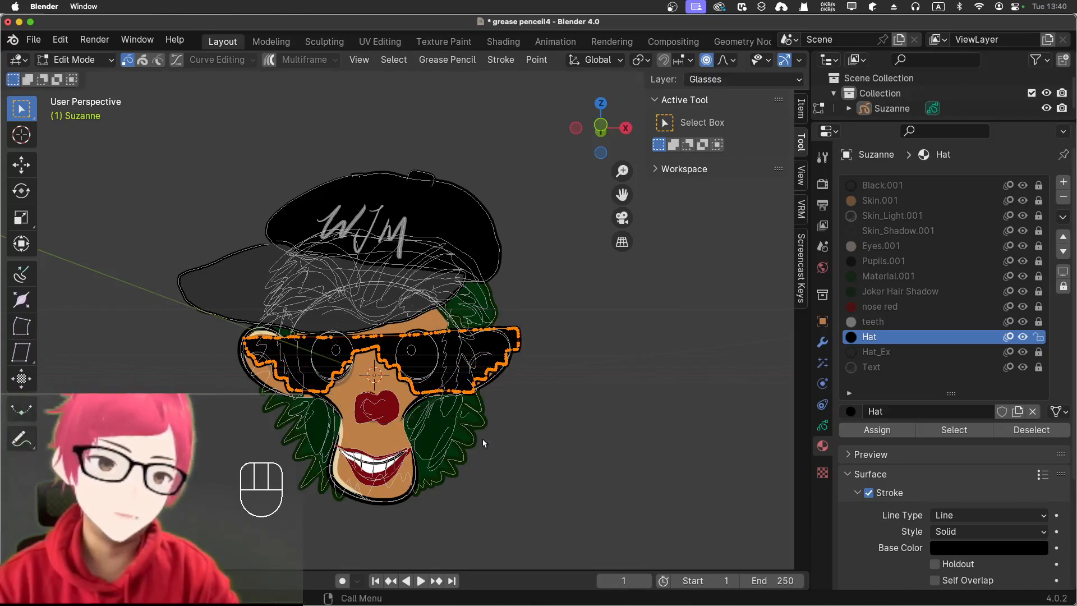
Step: Move the enlarged sunglasses slightly along the X axis to centre them over the eyes
key("g")
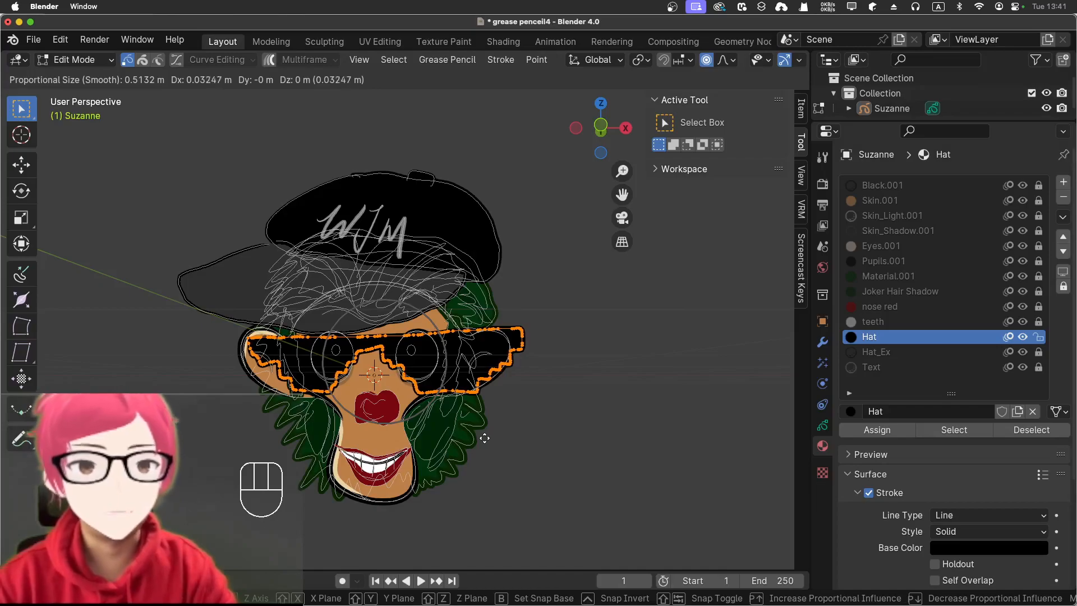
left_click(485, 439)
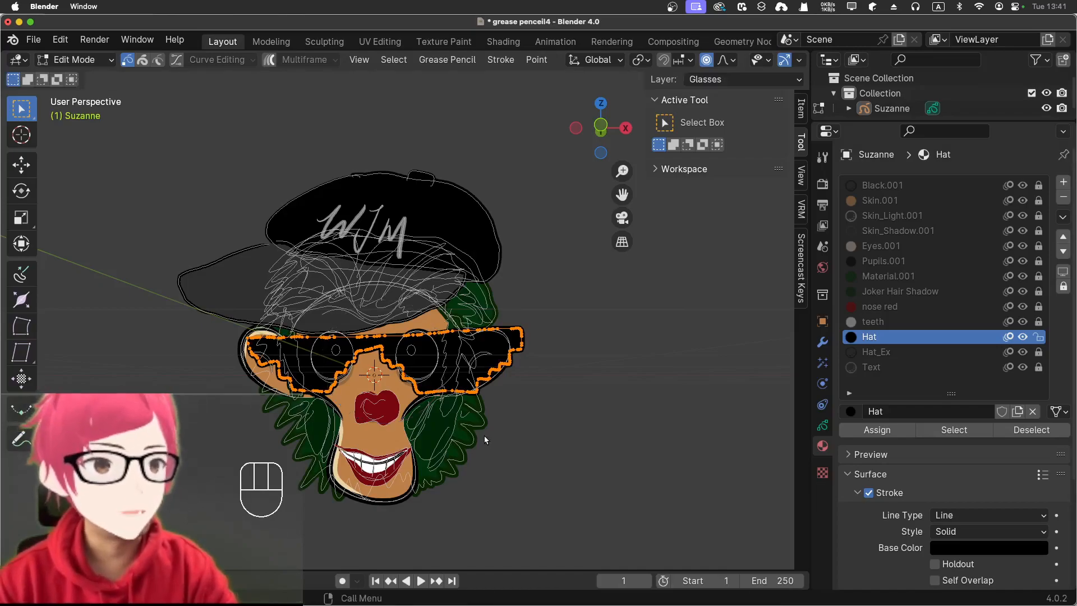
key("g")
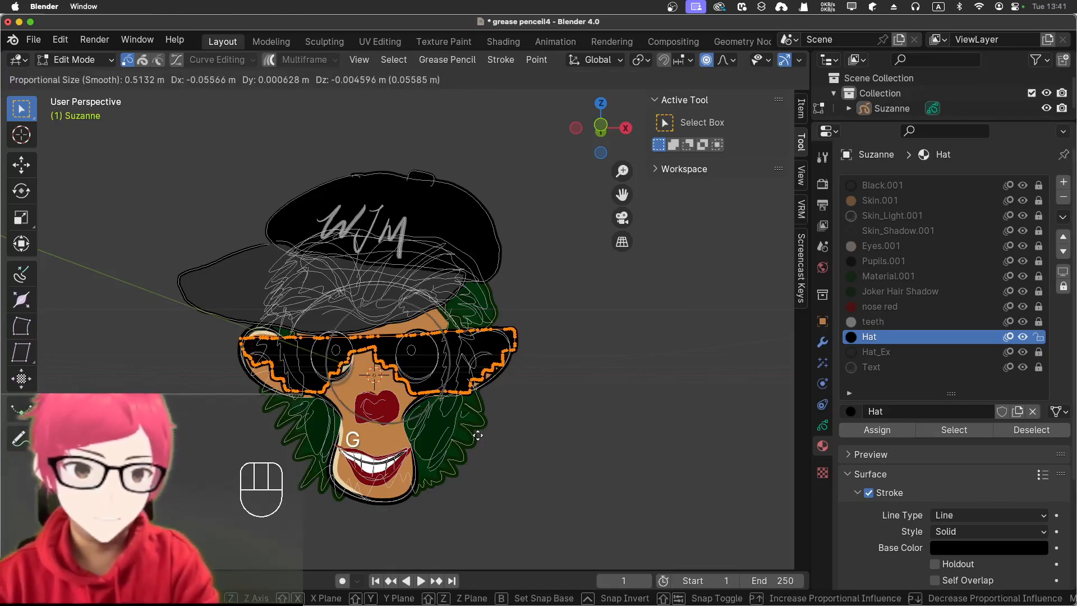
left_click(484, 436)
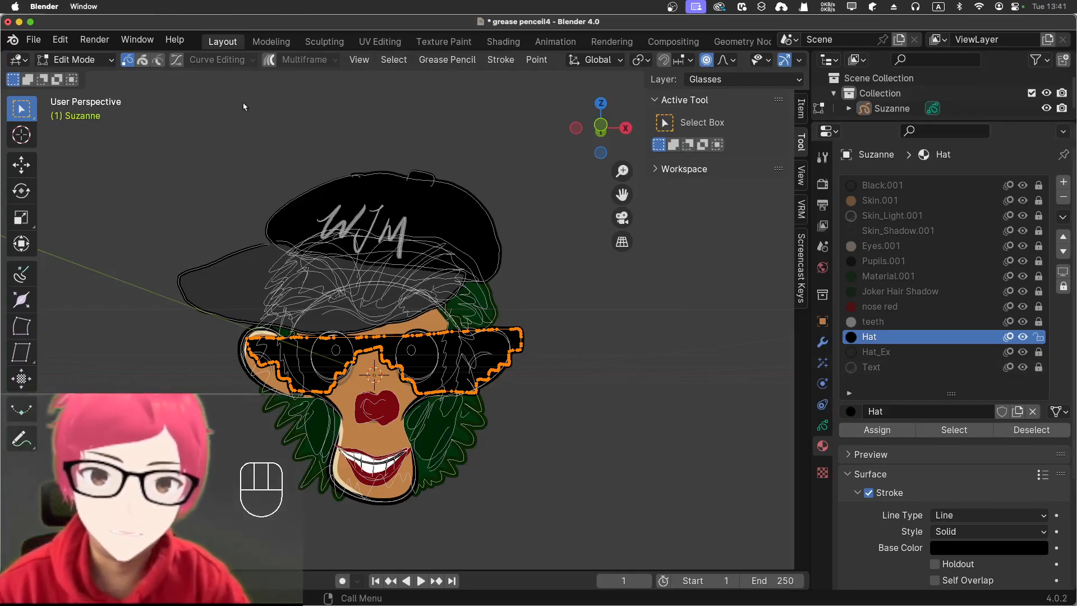
Step: Return the Suzanne object to Draw Mode
left_click(110, 60)
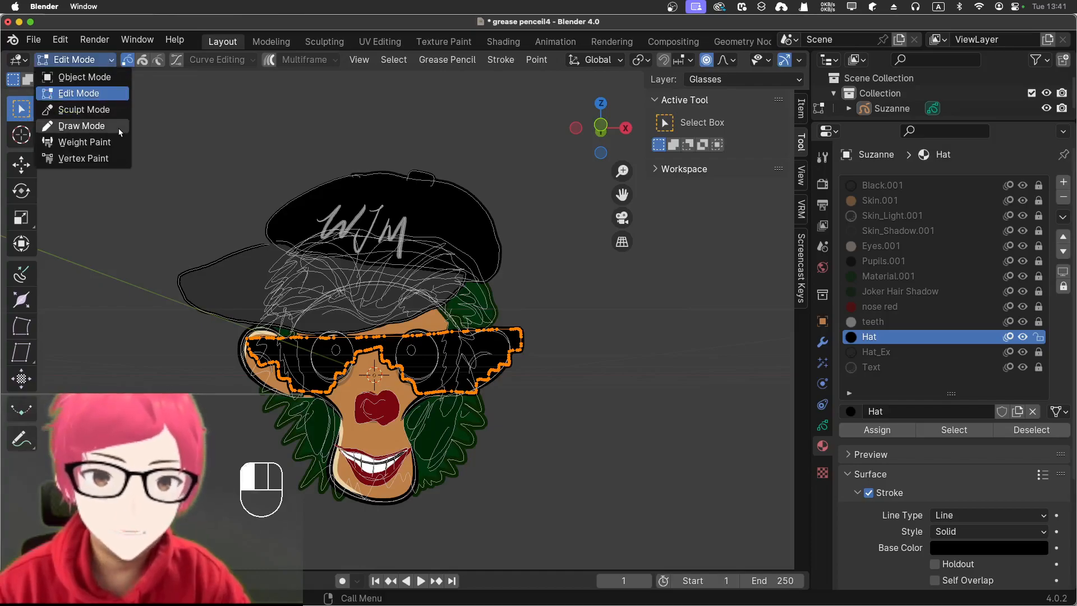
key("Escape")
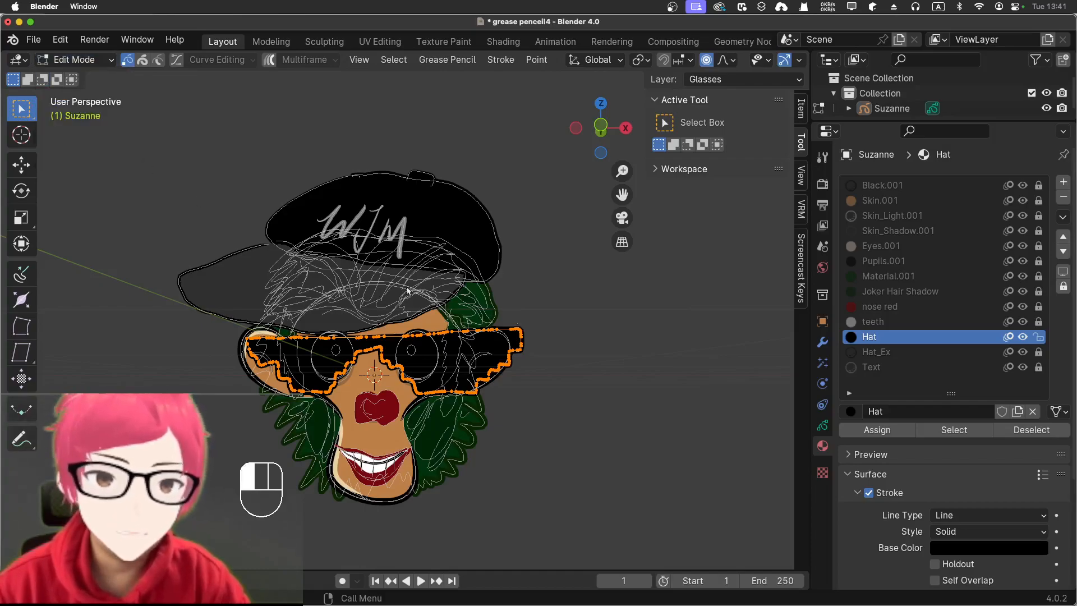
left_click(88, 62)
left_click(84, 110)
left_click(87, 60)
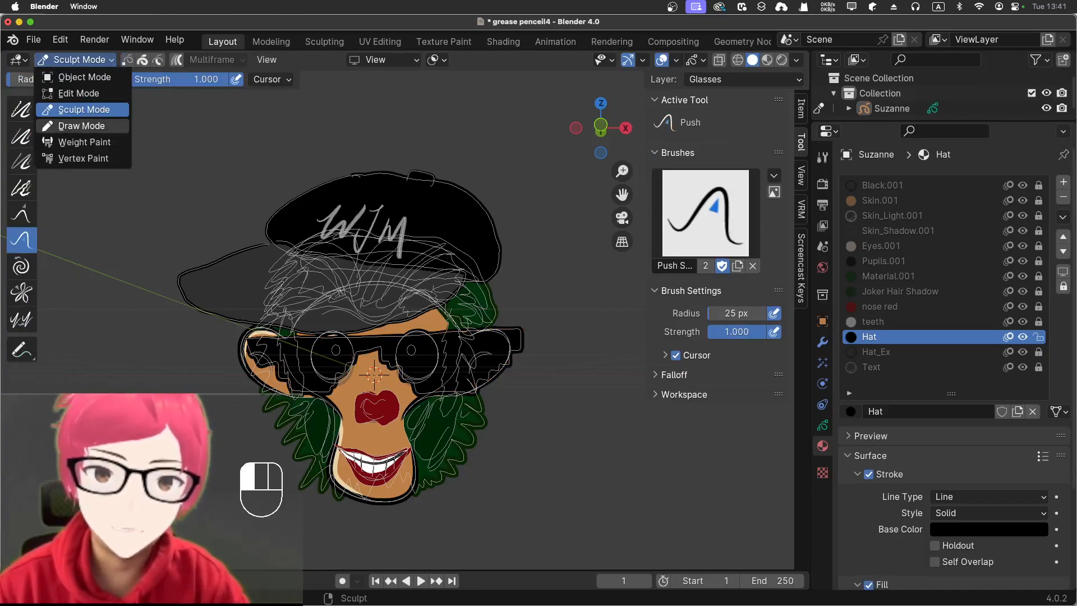
left_click(85, 126)
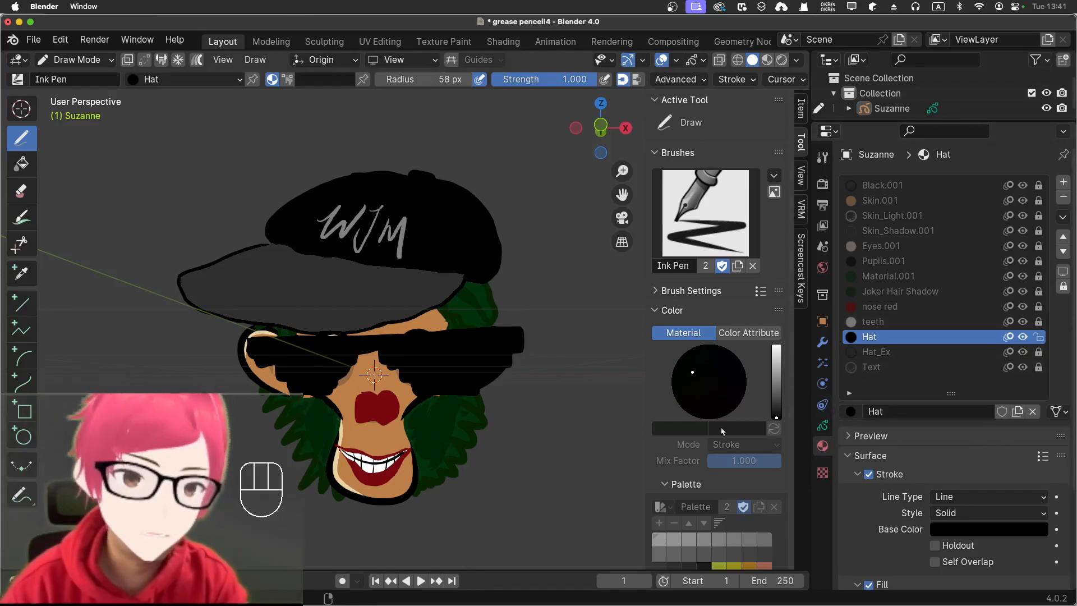
Step: Make the Glasses_Pixel layer active and lock all the other layers
left_click(822, 425)
left_click(897, 232)
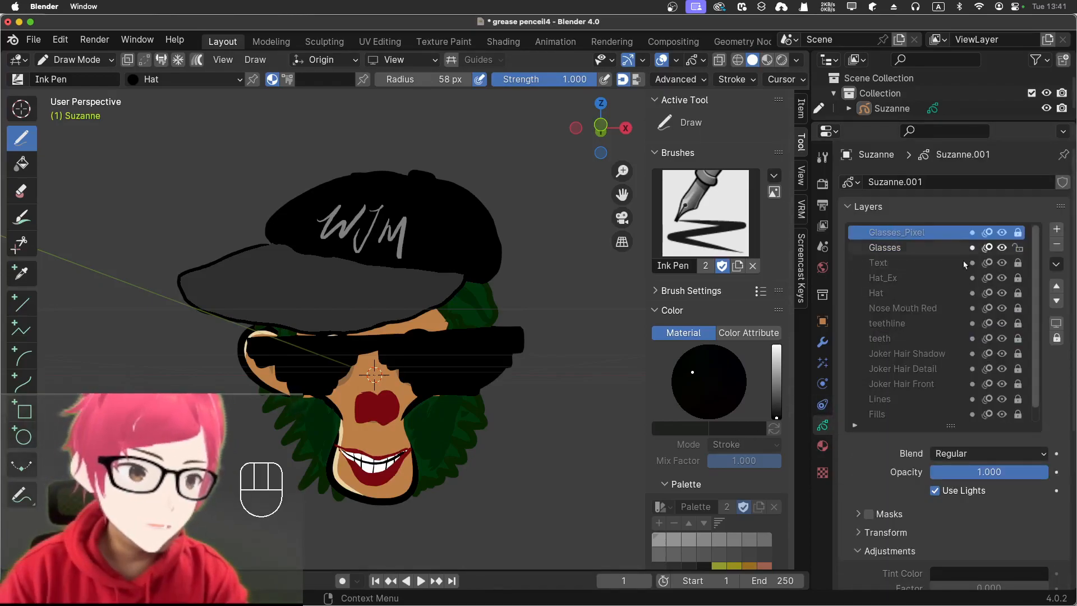
left_click(1058, 337)
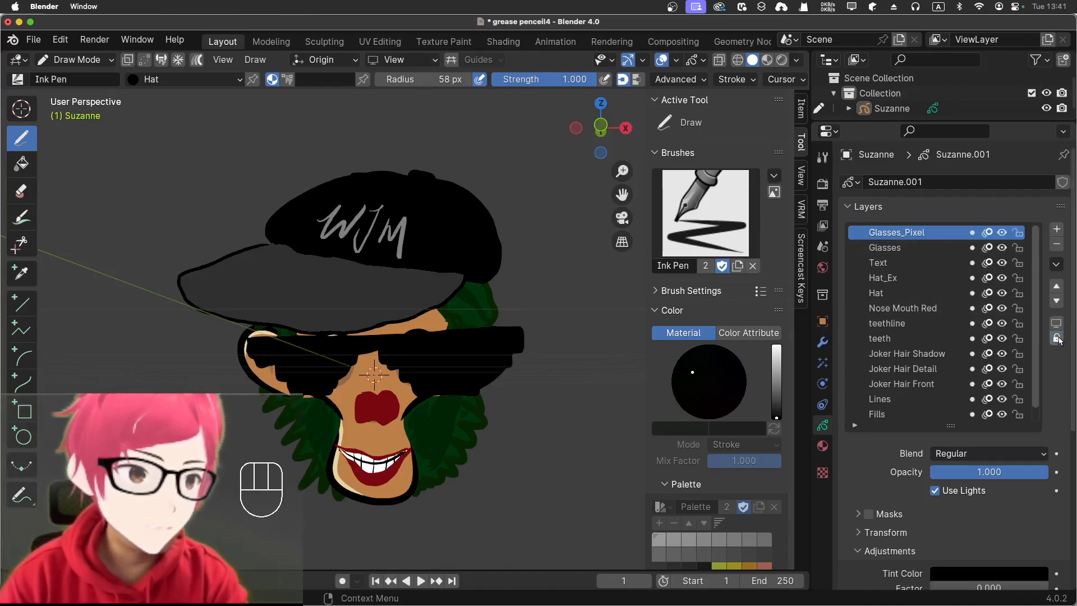
left_click(1057, 338)
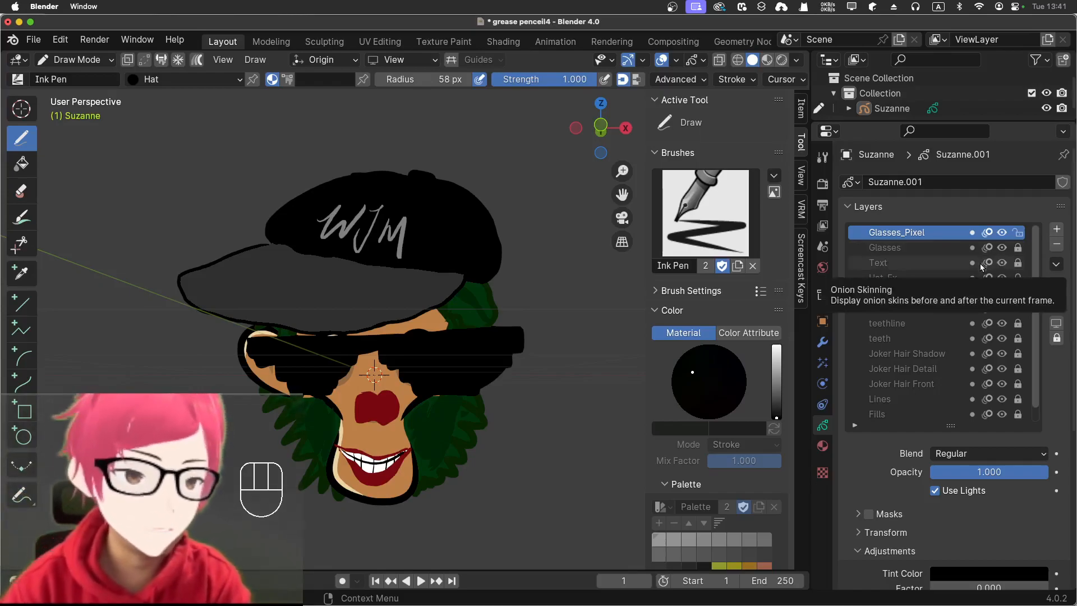
Step: Add a new material slot with a new material and name it Glasses_Pixel
left_click(823, 446)
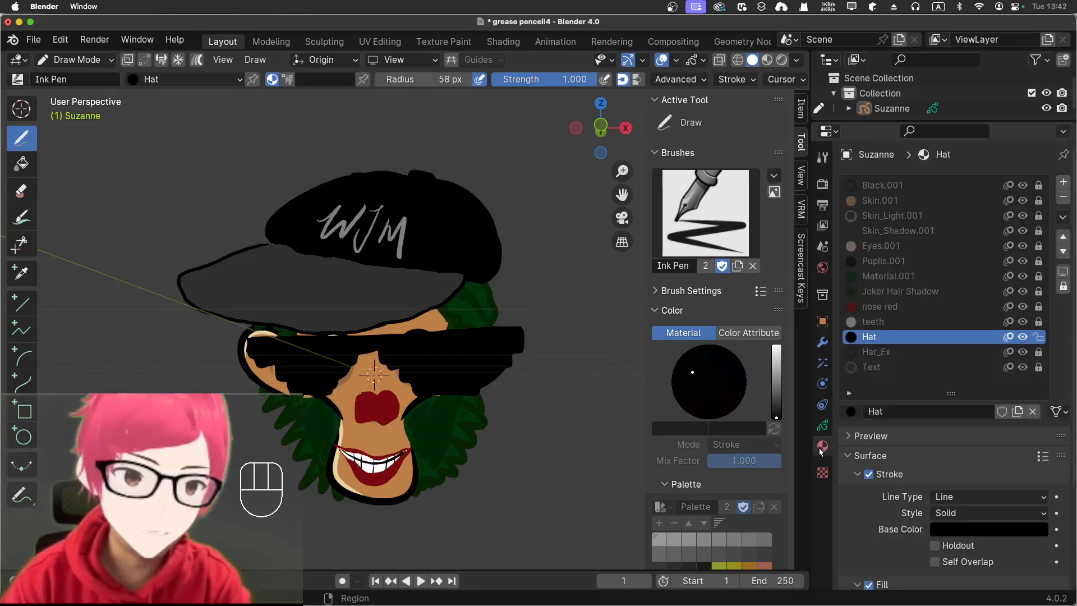
left_click(1062, 181)
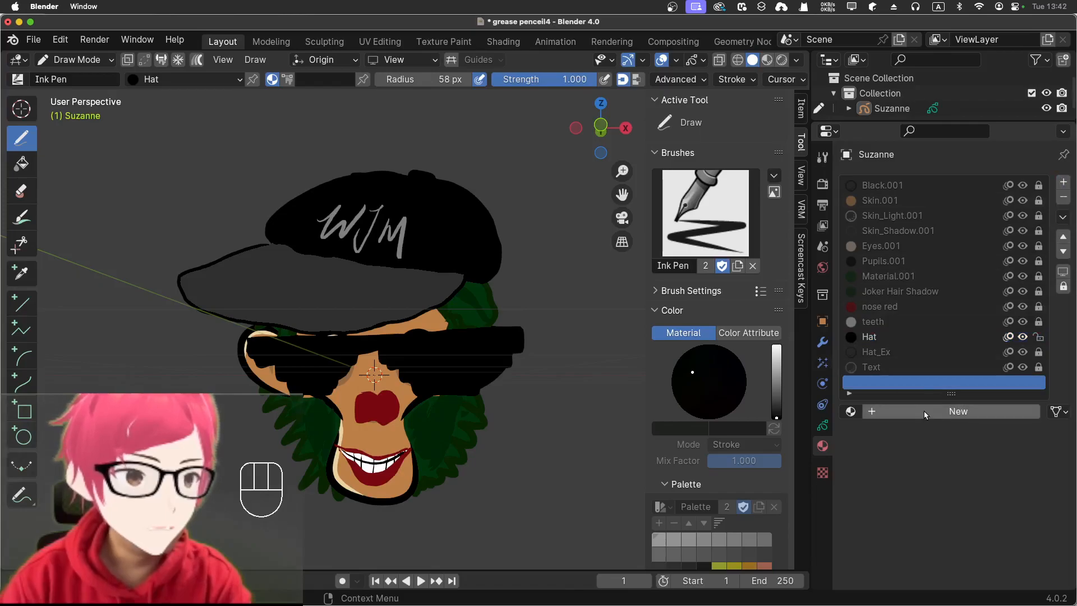
left_click(874, 411)
left_click(900, 418)
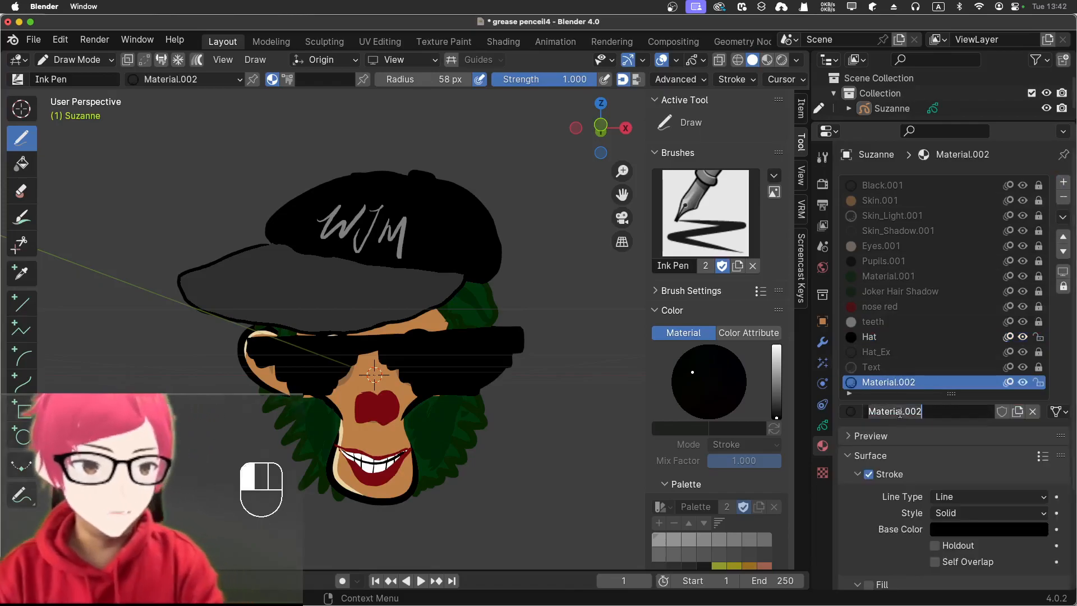
type("Glasses")
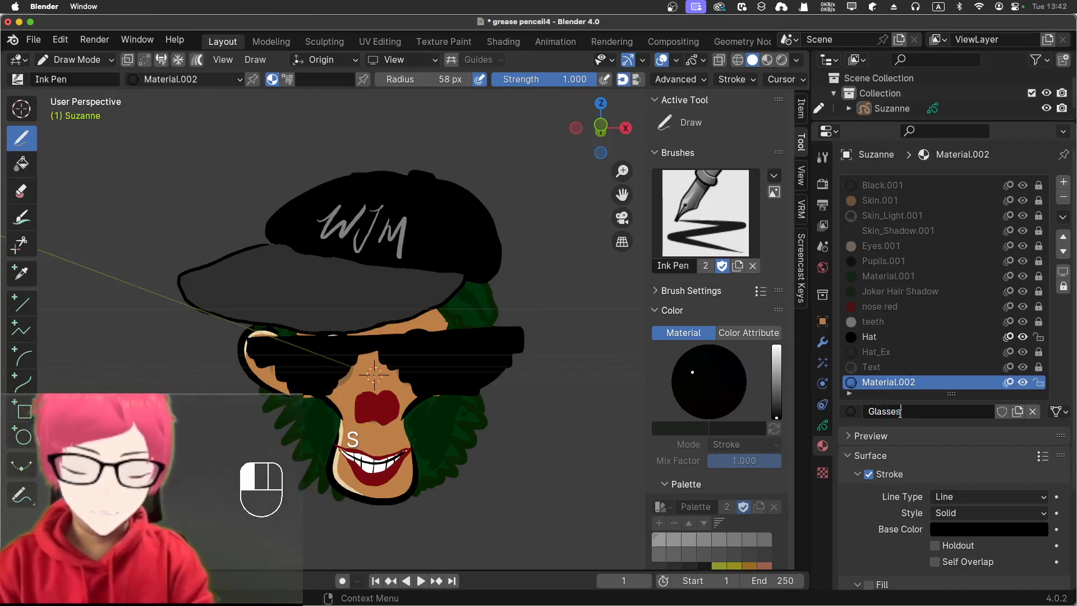
type("_Pixel")
key("Return")
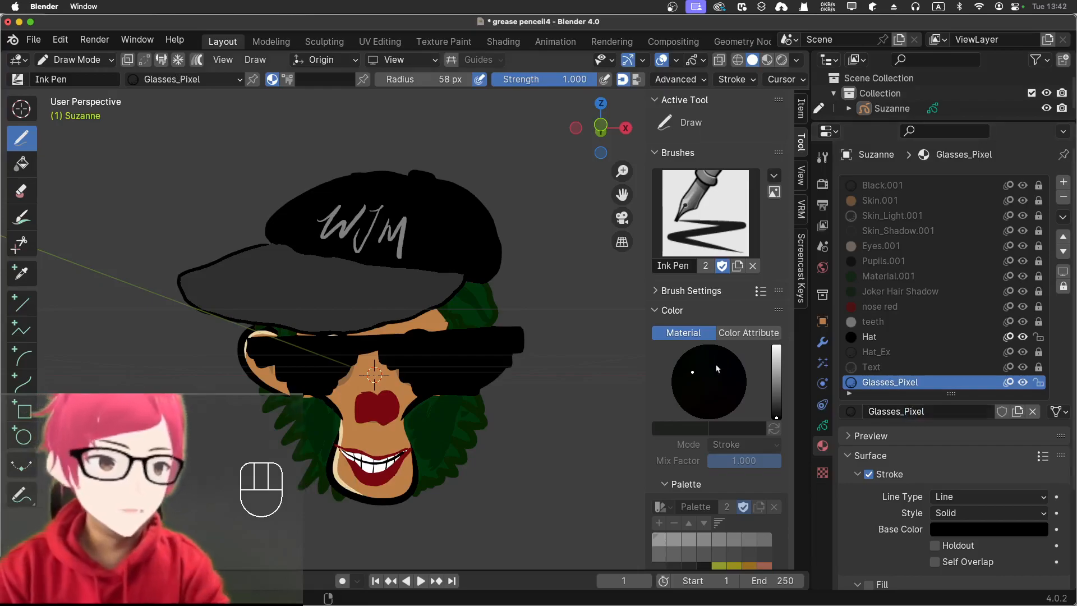
Step: Make the Glasses_Pixel material fill-only by enabling Fill and disabling Stroke, and set its fill base color to dark gray
scroll(965, 471, "down", 5)
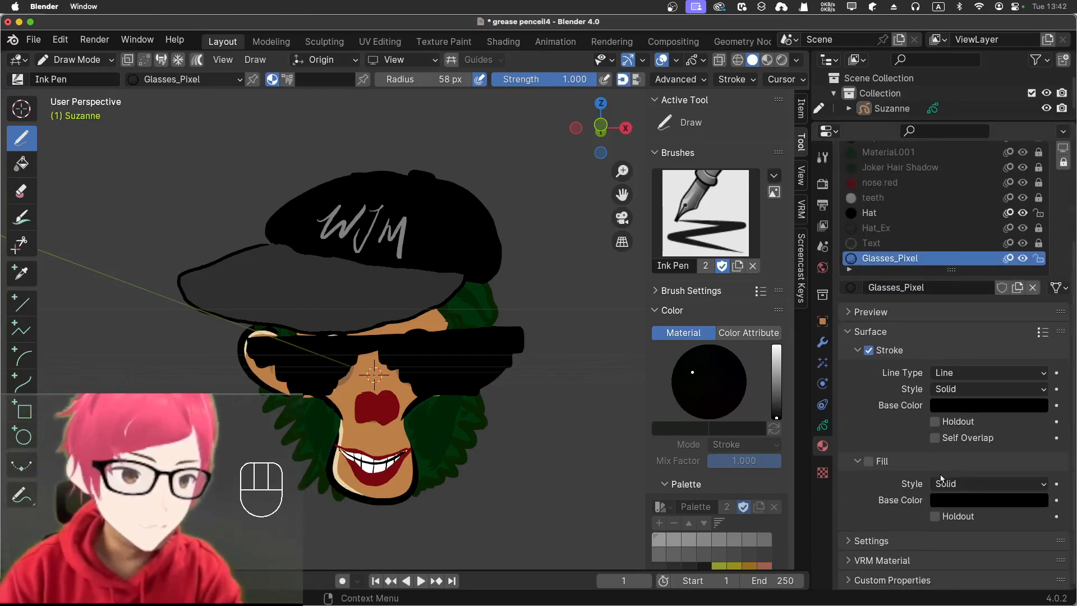
left_click(868, 462)
left_click(868, 351)
left_click(972, 499)
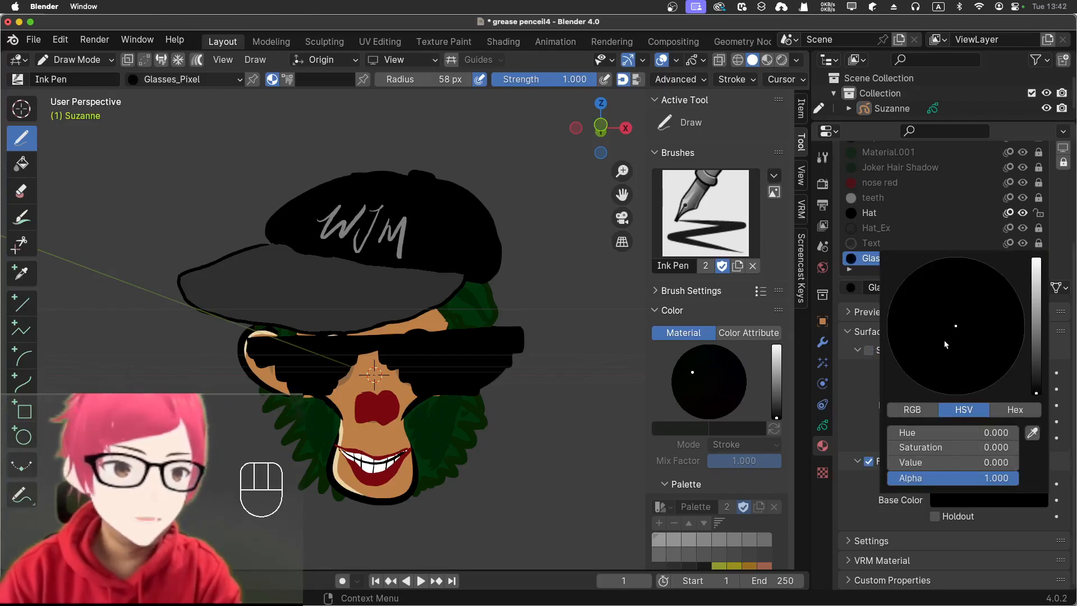
left_click_drag(1035, 368, 1036, 369)
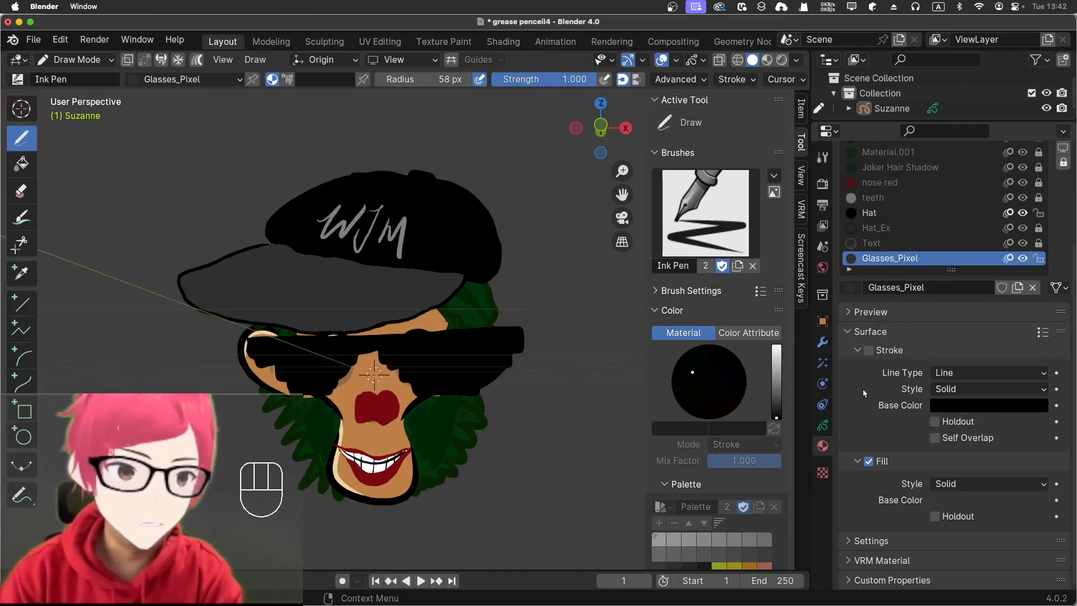
Step: Draw a small filled gray rectangle on the sunglasses lens at the cap visor's side with the Box tool, using 3 subdivisions
left_click(823, 426)
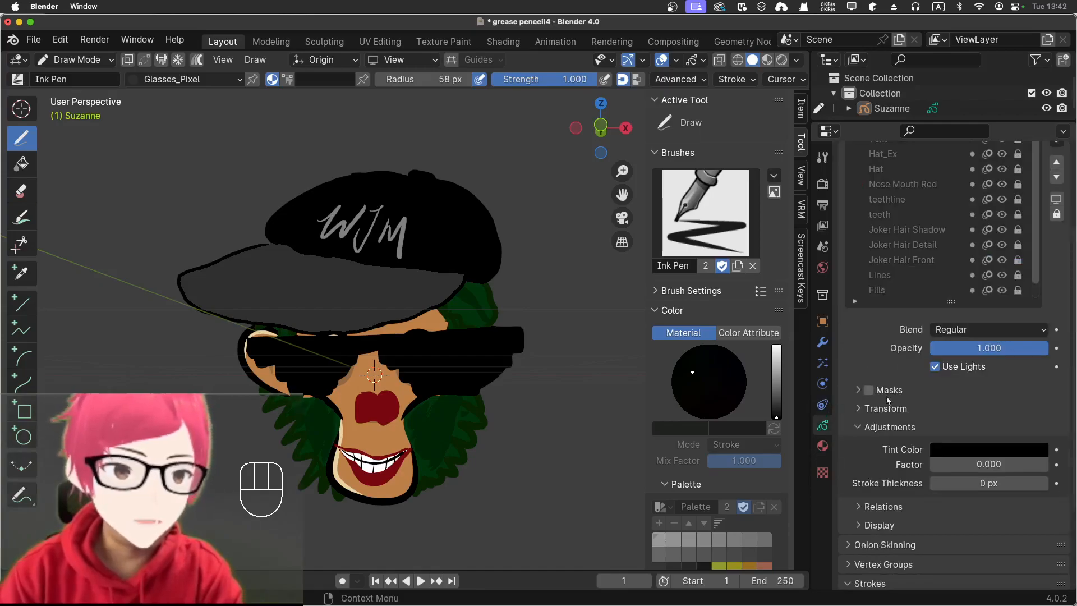
left_click(716, 238)
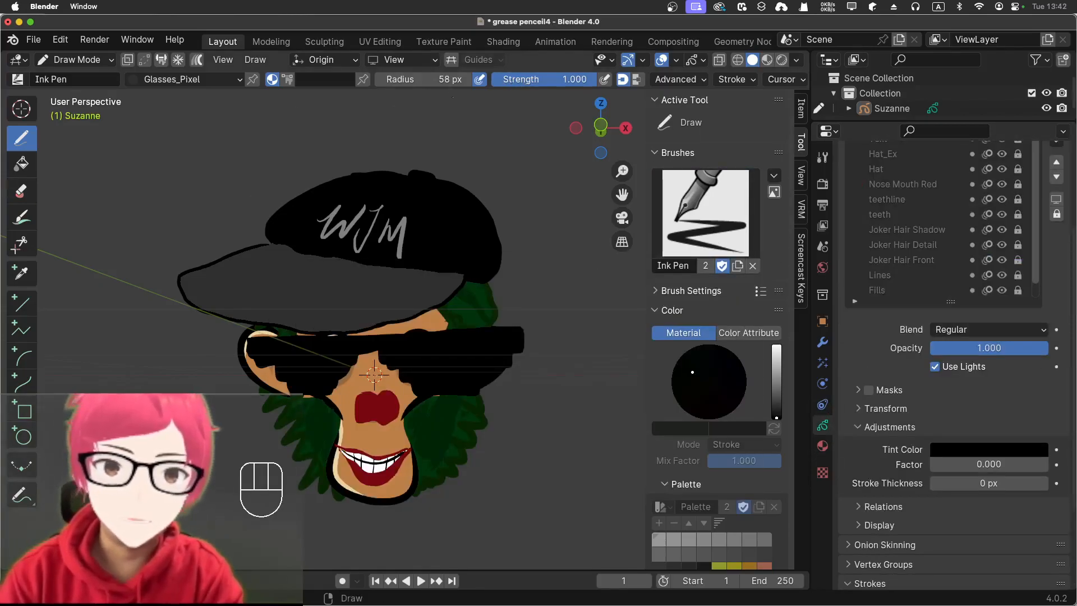
left_click(31, 414)
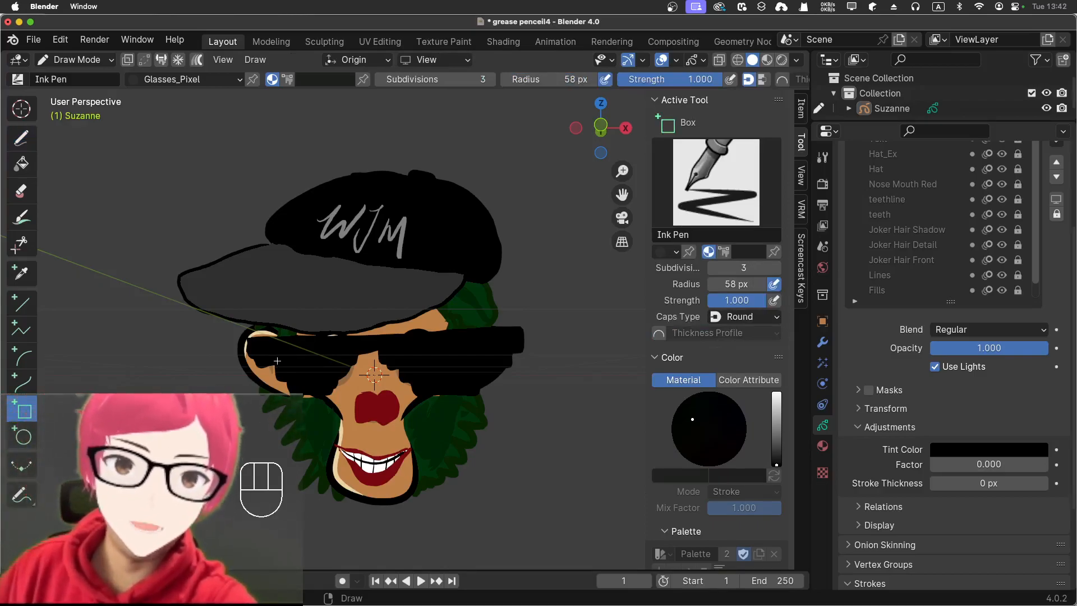
left_click_drag(282, 358, 298, 368)
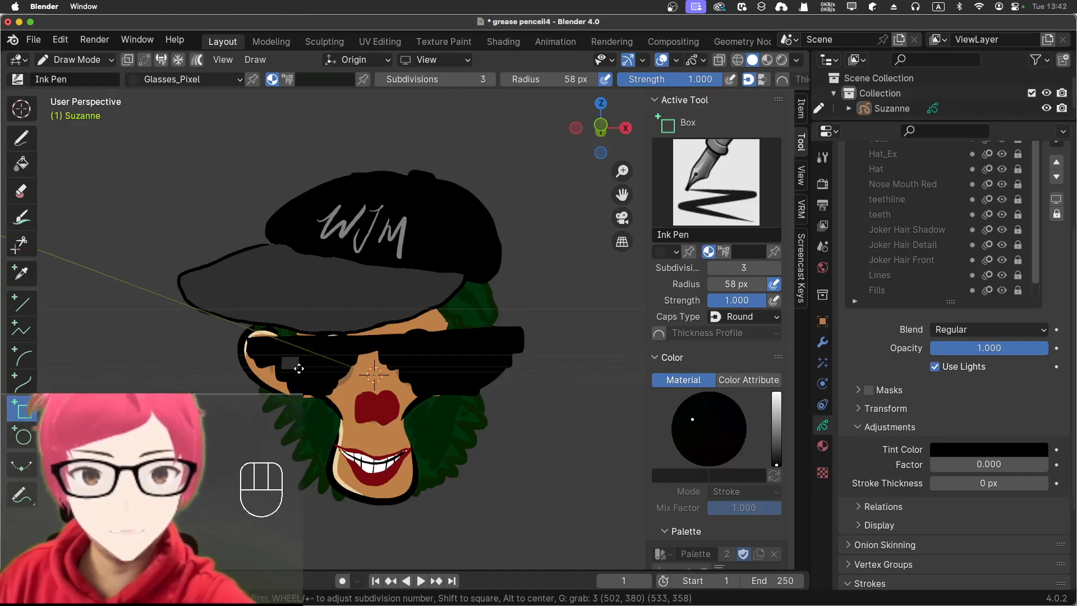
left_click_drag(299, 368, 299, 369)
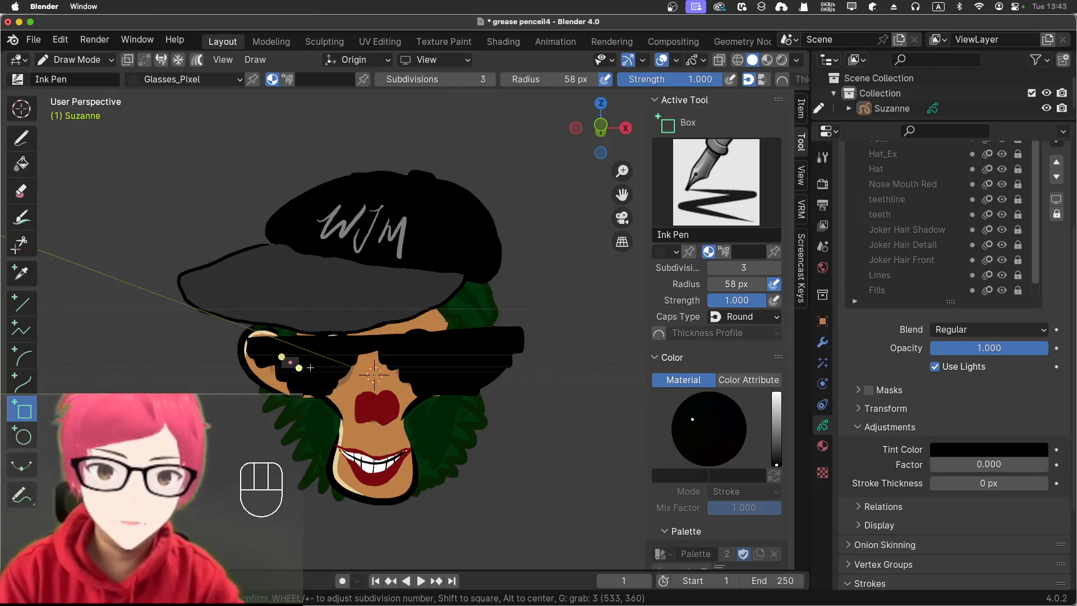
mouse_move(299, 368)
left_mouse_down()
mouse_move(386, 389)
mouse_move(302, 369)
mouse_move(311, 375)
left_mouse_up()
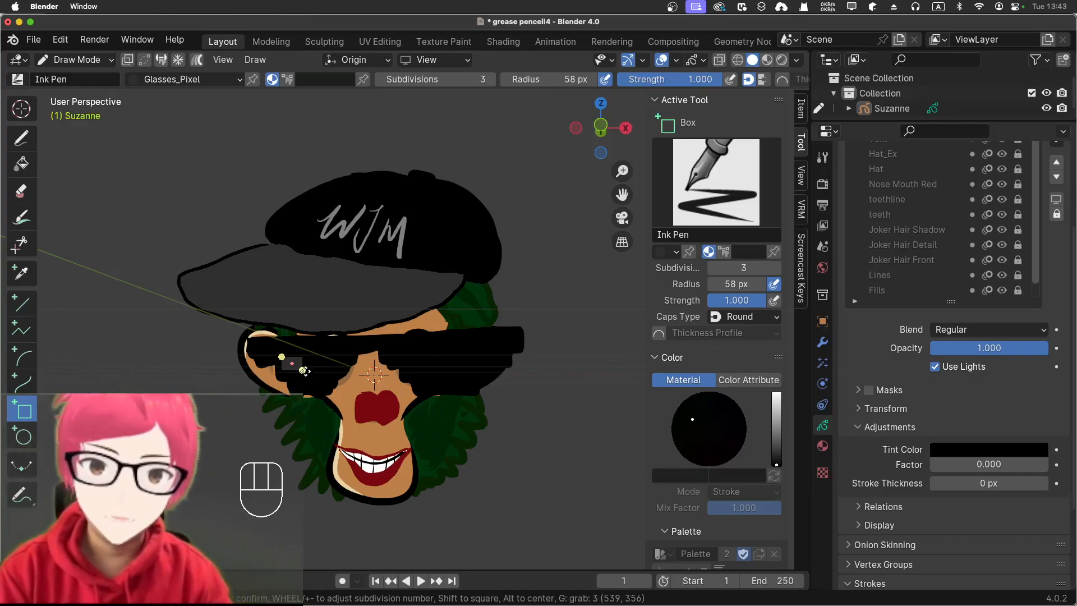
key("Return")
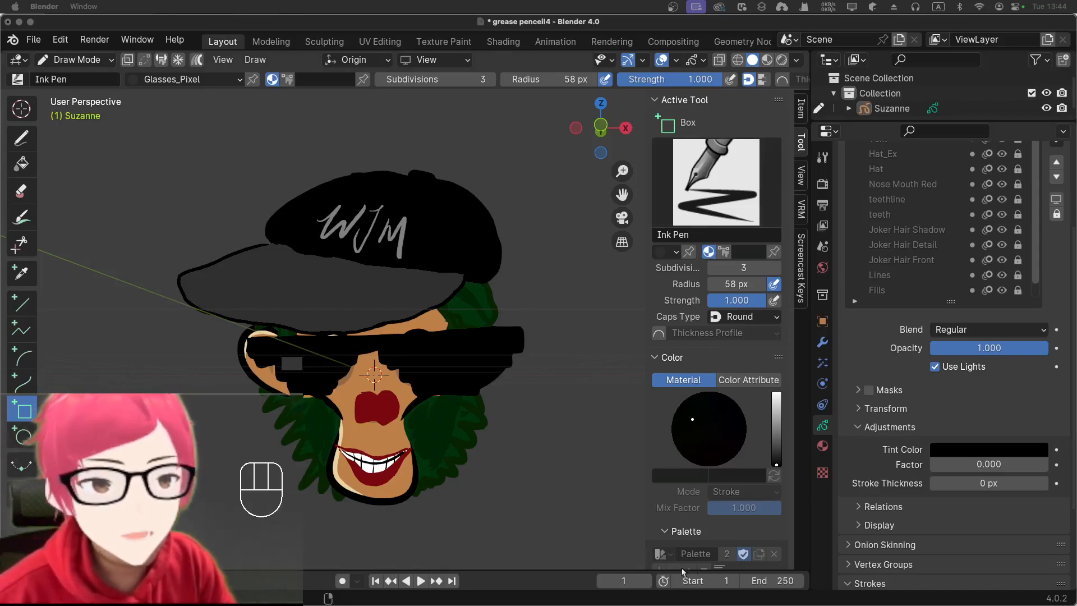
left_click(308, 373)
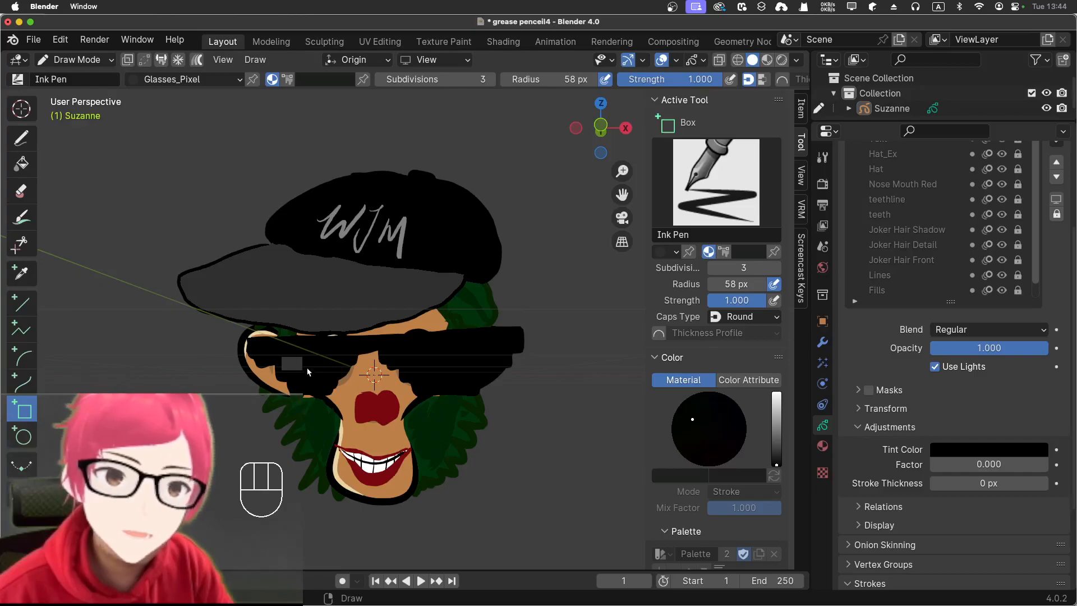
Step: Switch the Suzanne object to Edit Mode and enlarge the layer list enough to show every layer
left_click(76, 59)
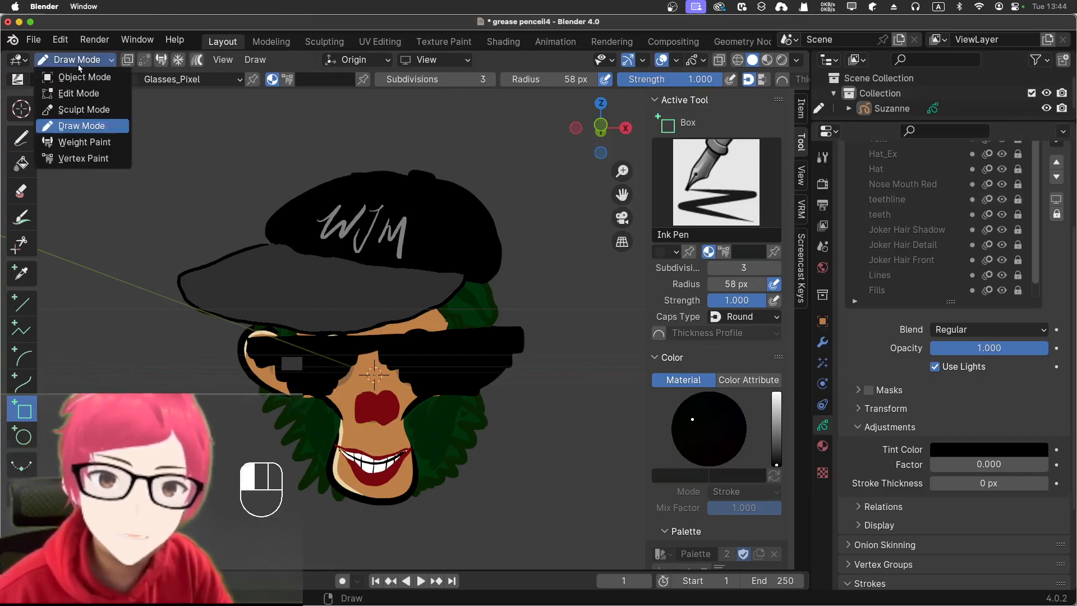
left_click(78, 94)
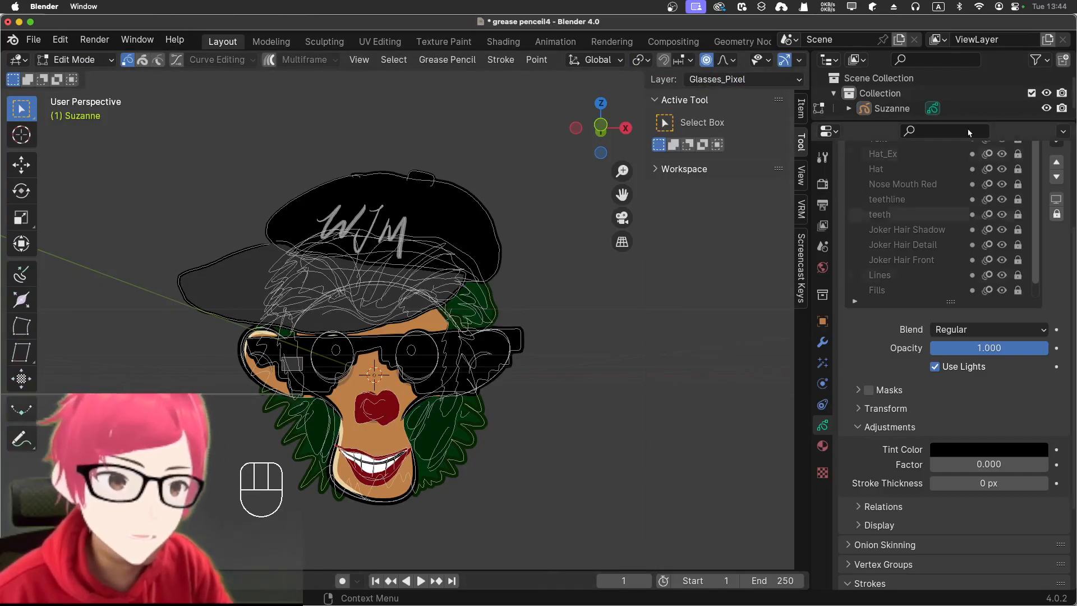
scroll(945, 180, "down", 1)
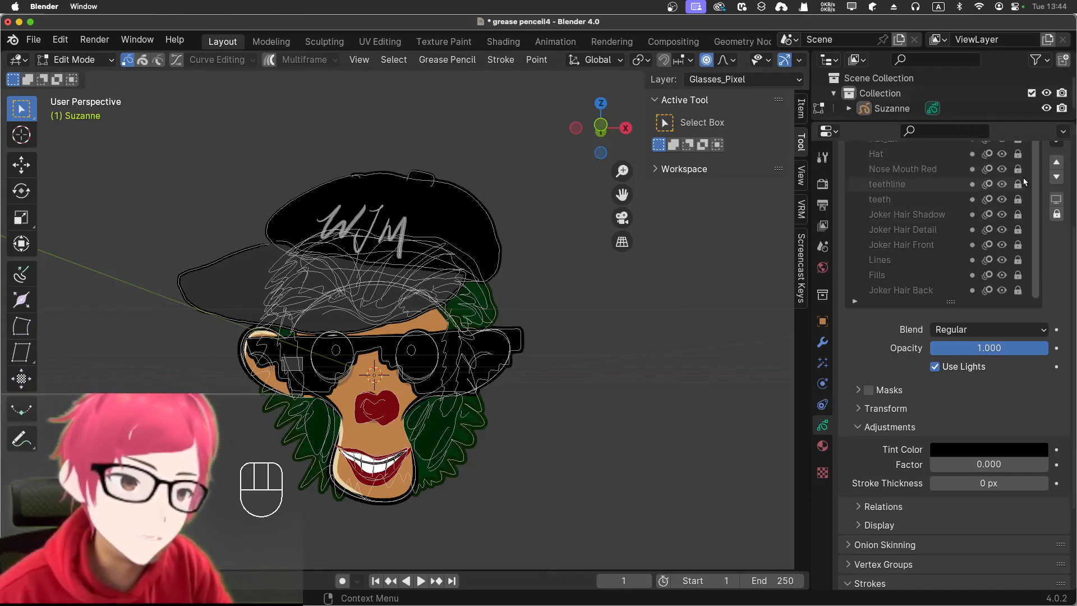
mouse_move(951, 302)
left_mouse_down()
mouse_move(950, 407)
mouse_move(951, 392)
left_mouse_up()
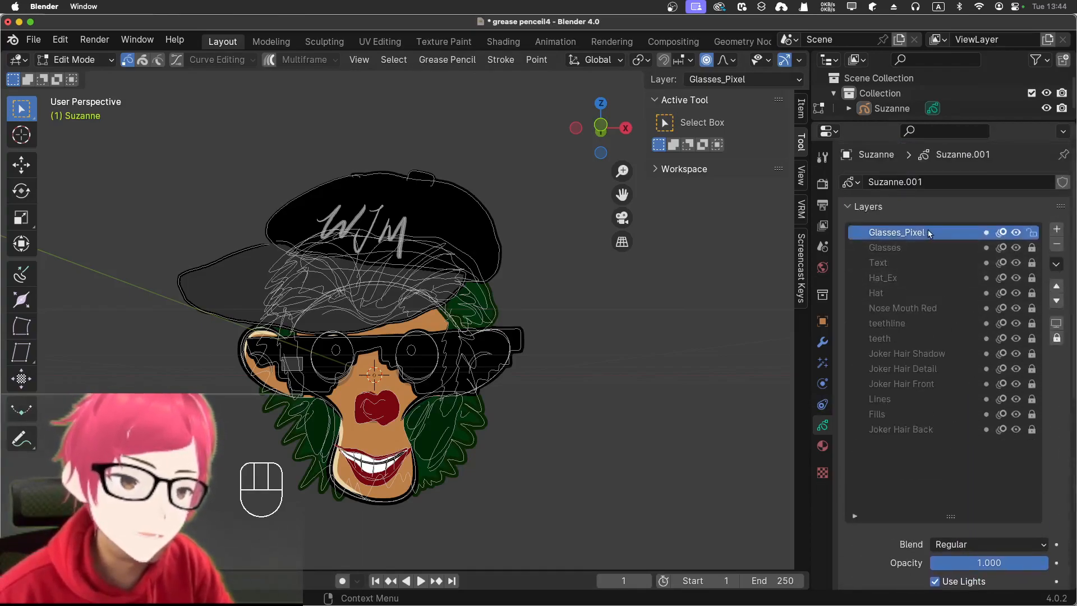
Step: Duplicate the gray pixel rectangle twice, placing one copy diagonally below the original and another in the upper row of the other lens
key("a")
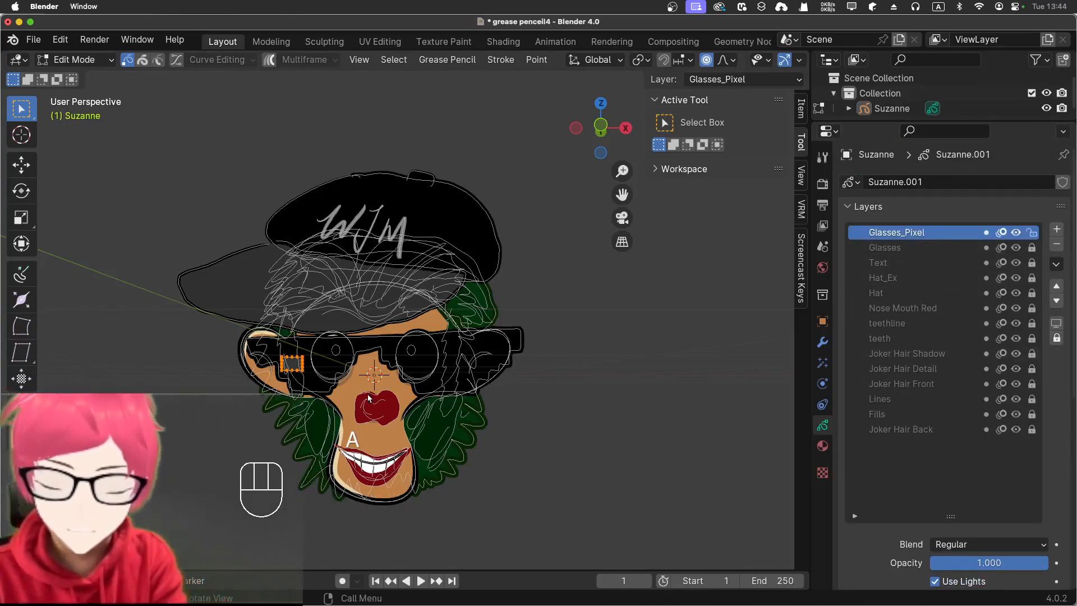
key("shift+d")
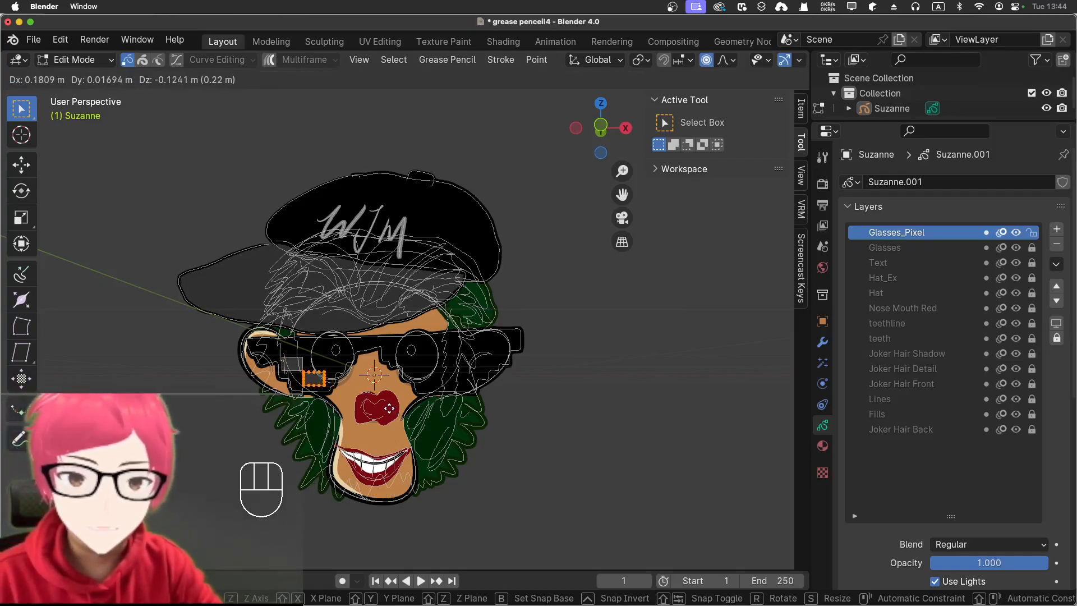
left_click(391, 414)
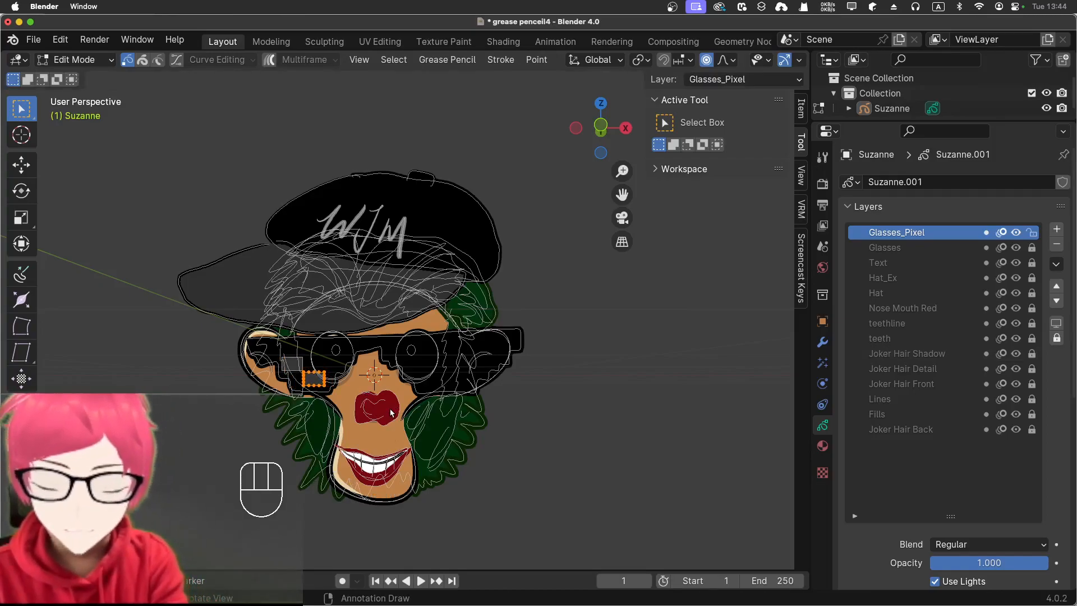
key("shift+d")
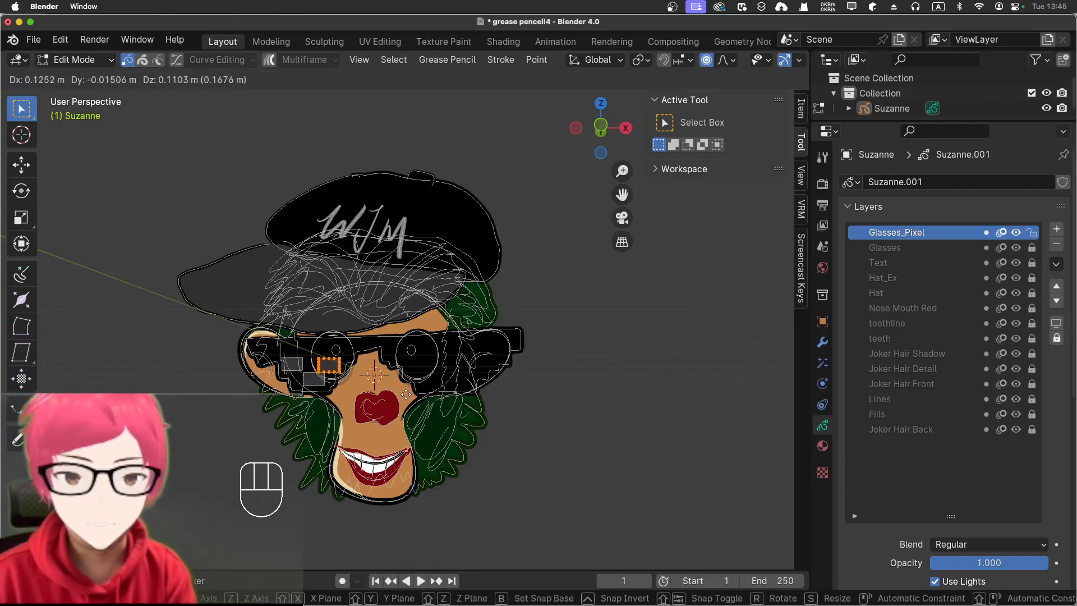
left_click(496, 392)
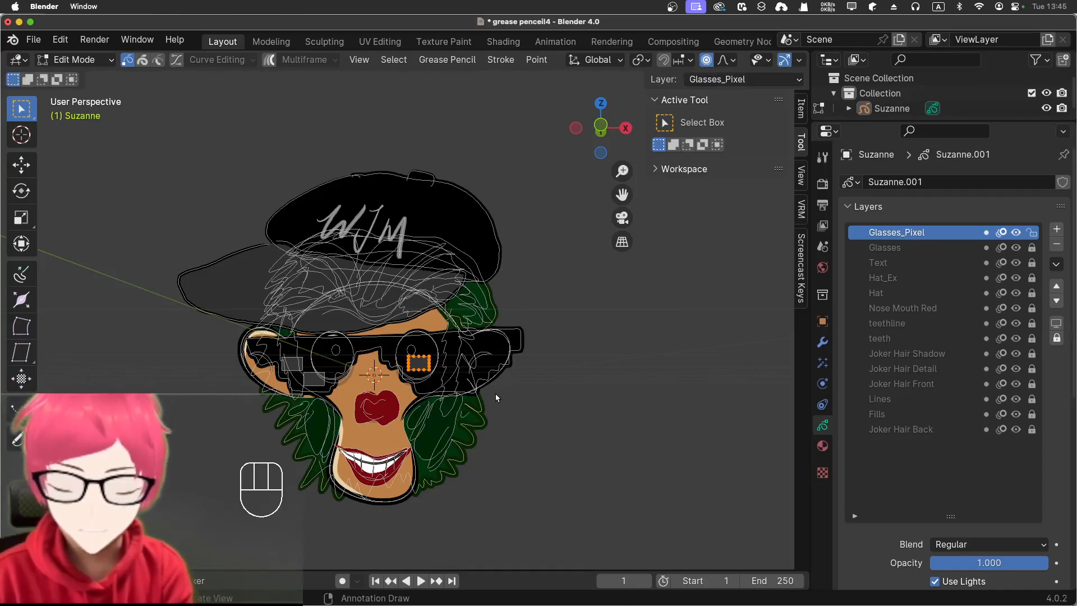
Step: Add three more rectangle copies in a staggered checker pattern across the other lens, and return to Object Mode
key("shift+d")
left_click(514, 408)
key("shift+d")
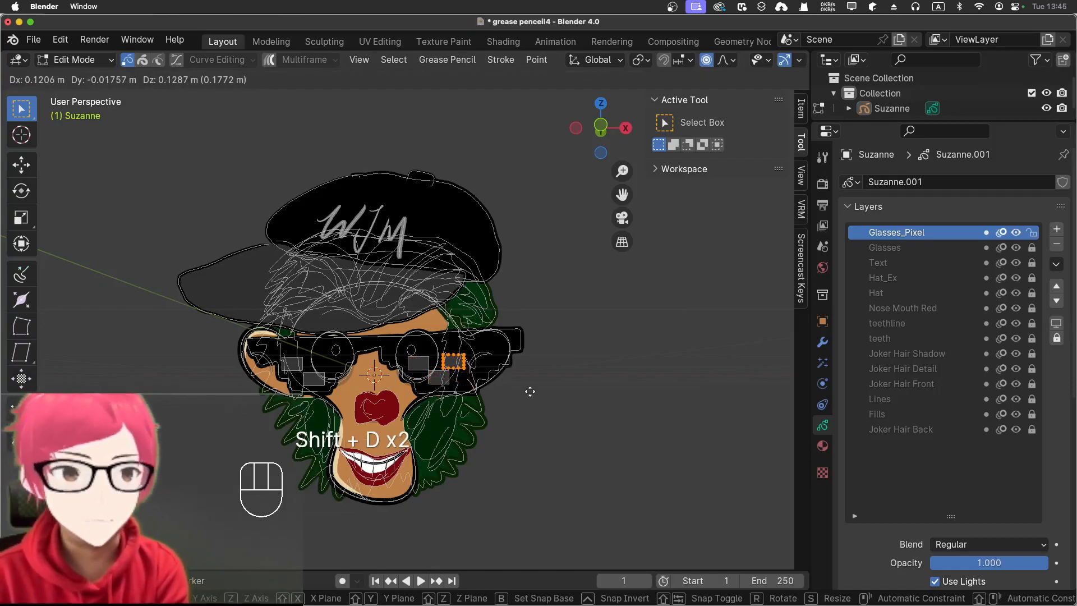
left_click(532, 396)
key("shift+d")
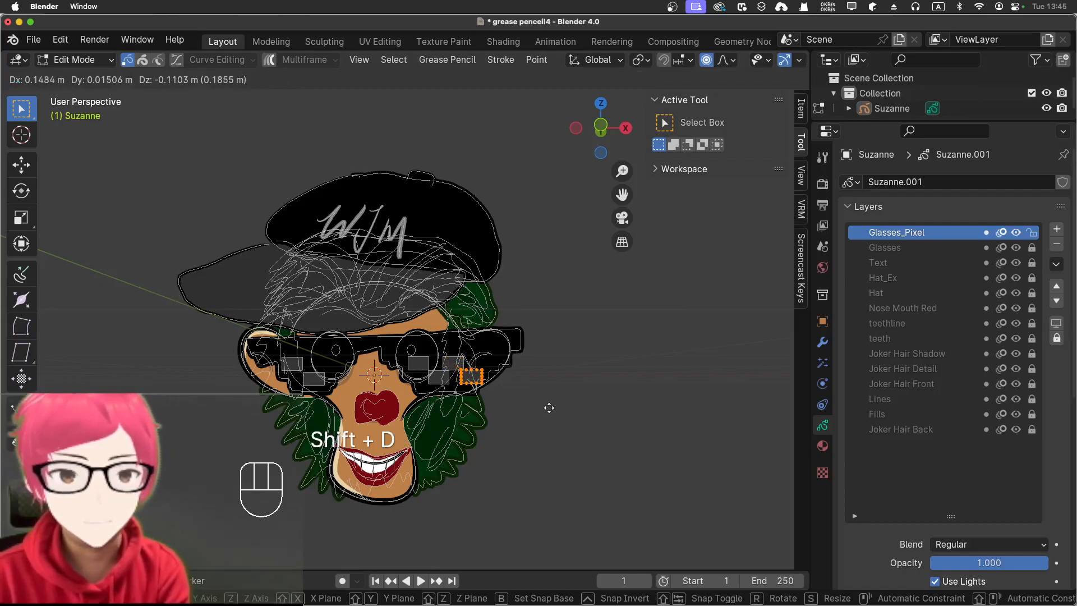
left_click(549, 406)
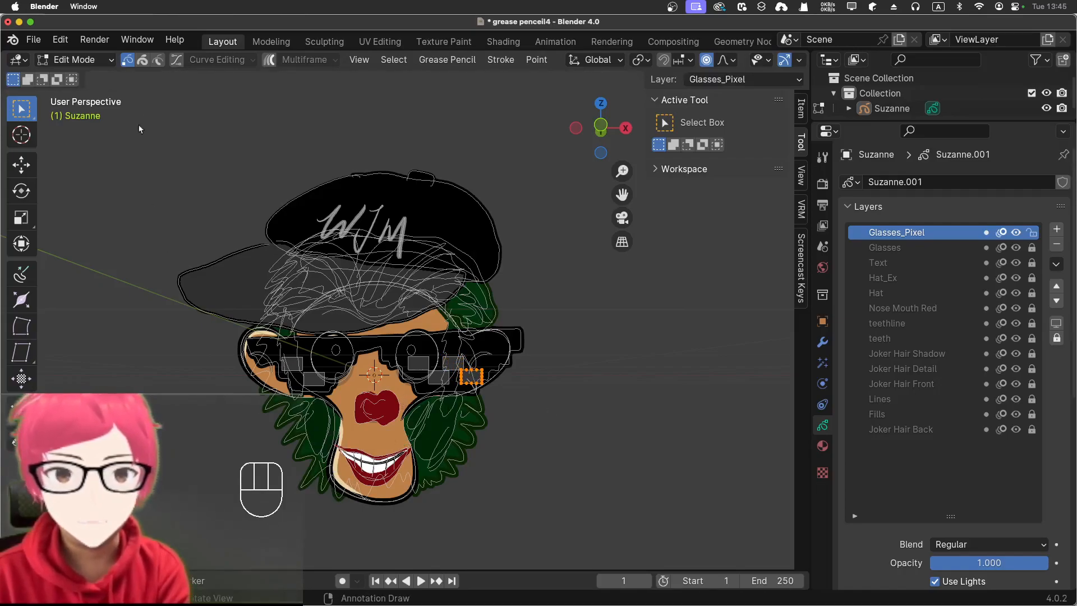
left_click(88, 62)
left_click(89, 77)
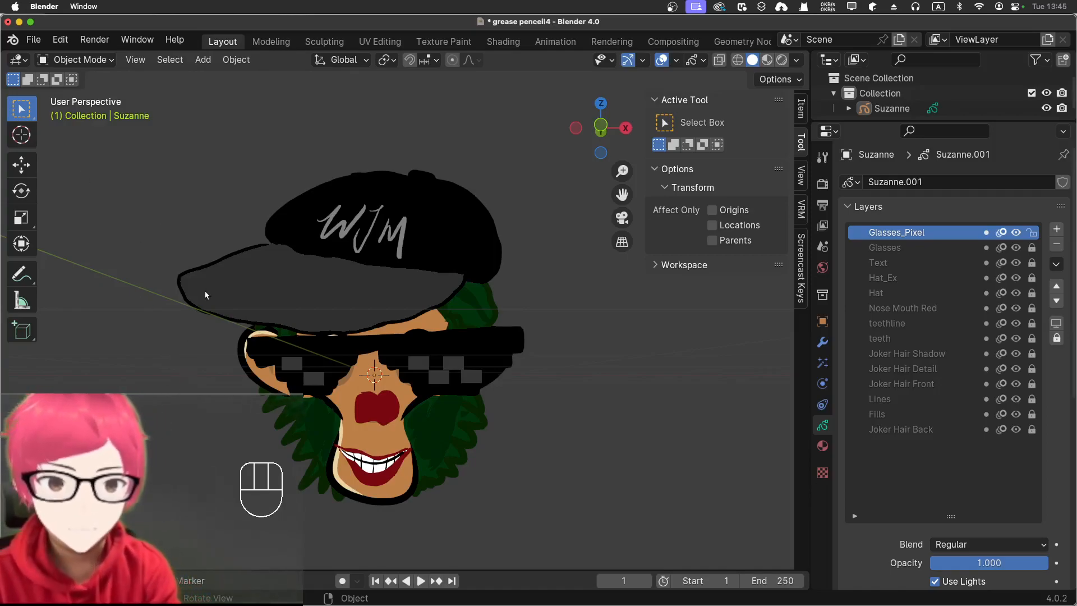
Step: In Edit Mode, duplicate the last rectangle onto the two-pixel lens, placing the copy in the upper row near the nose
left_click(82, 62)
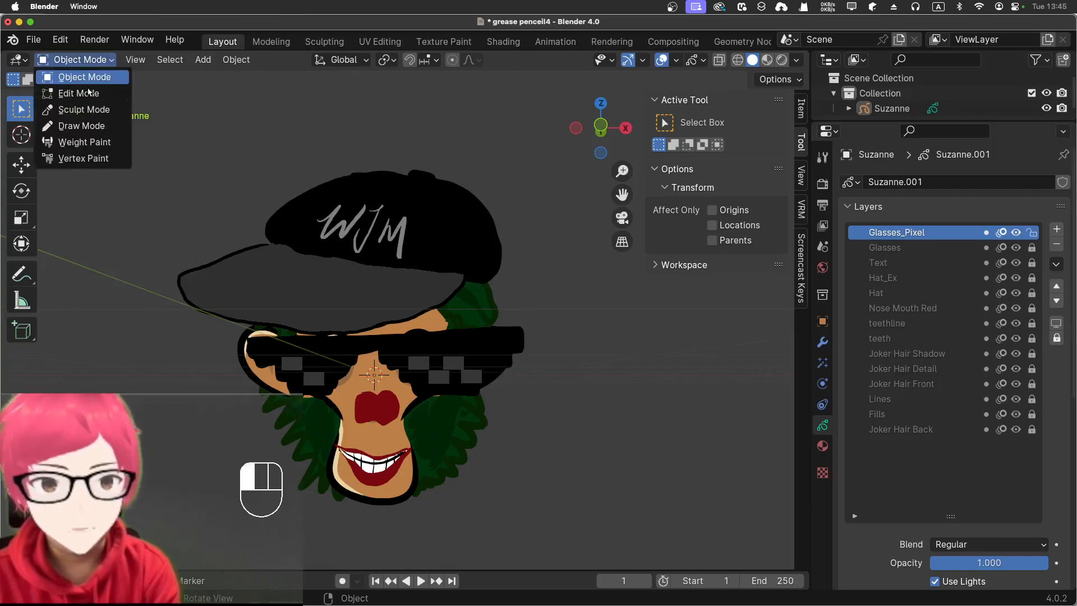
left_click(71, 92)
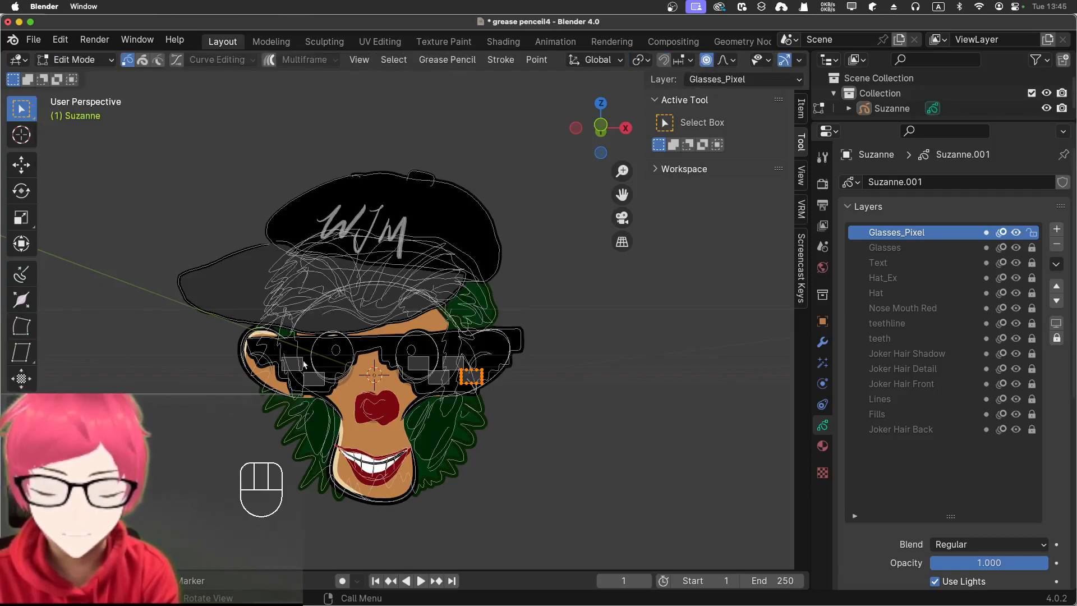
key("shift+d")
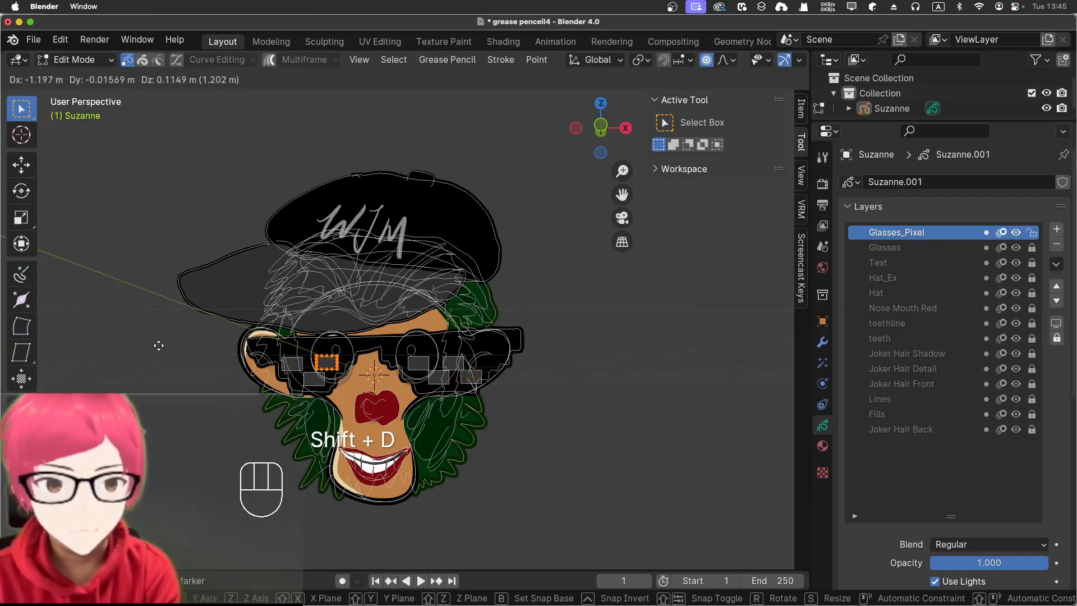
left_click(163, 346)
Step: Scale the new rectangle down slightly, nudge it toward the lens's other pixels with proportional editing, and return to Object Mode
key("s")
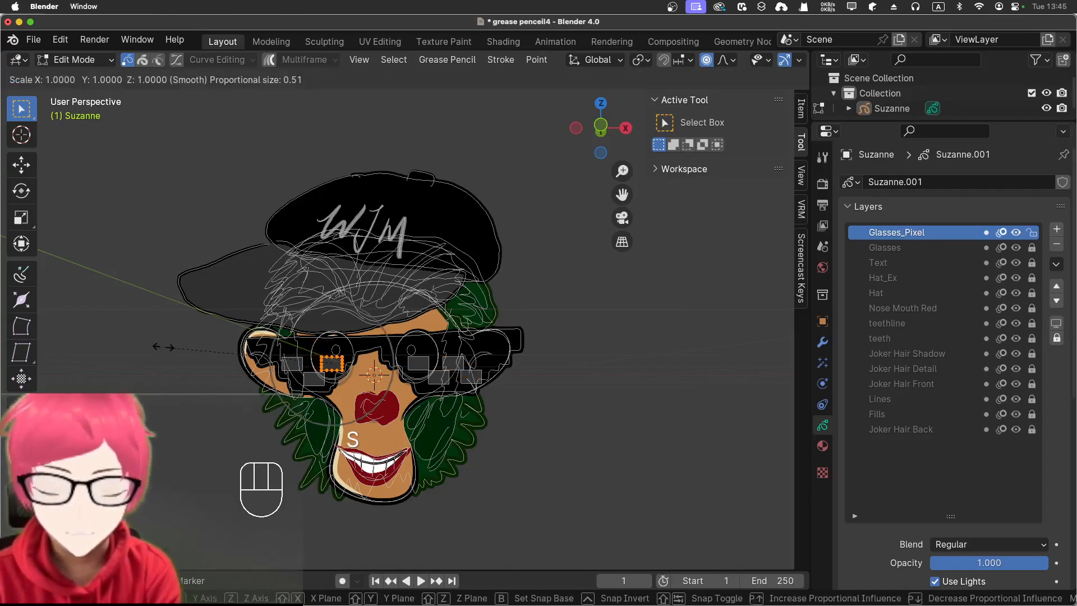
left_click(186, 360)
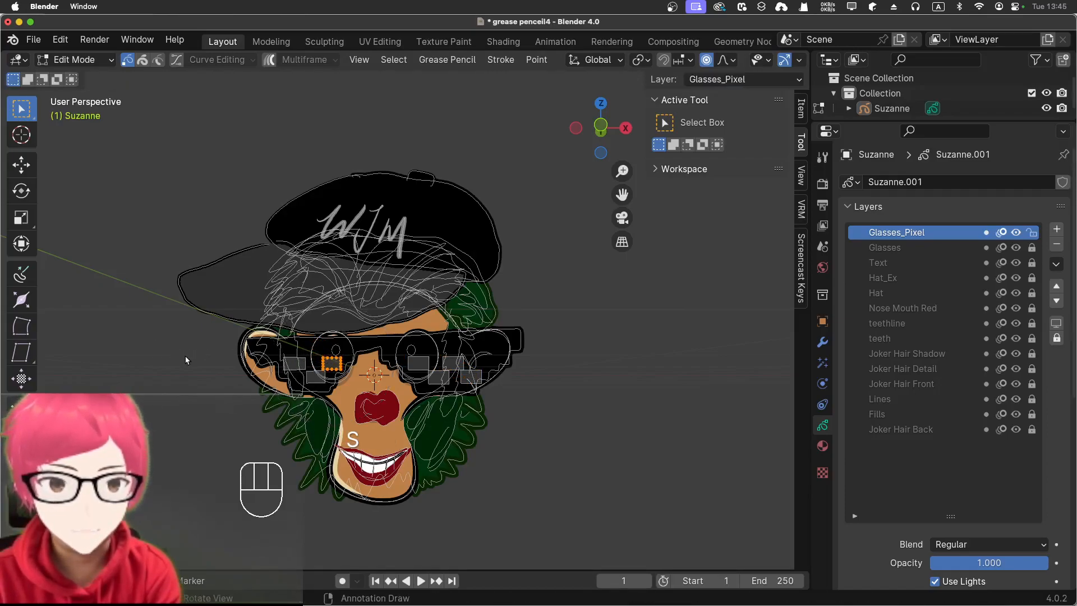
key("g")
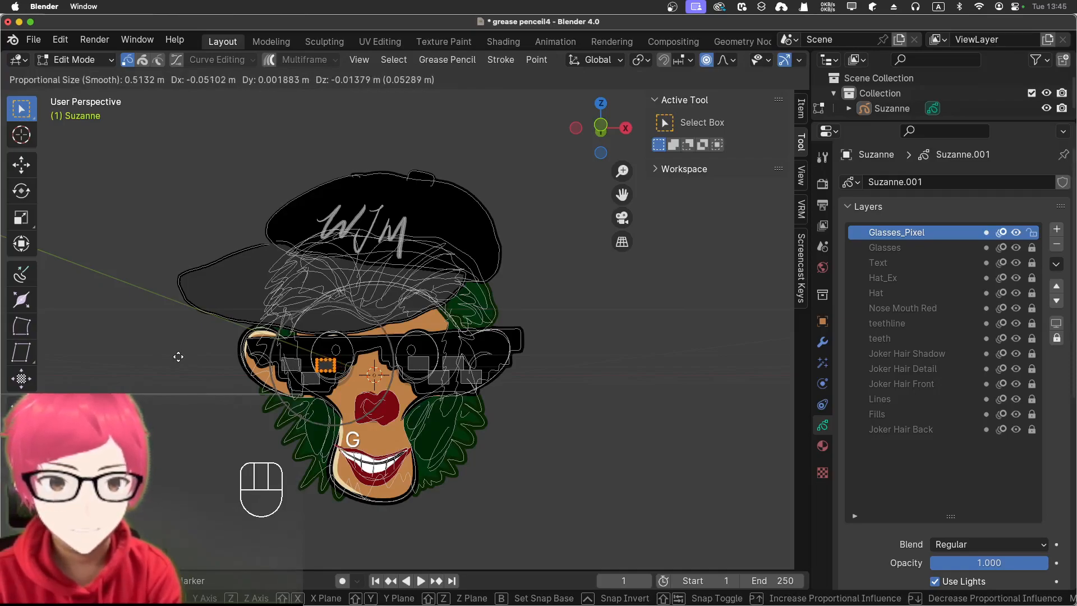
left_click(178, 358)
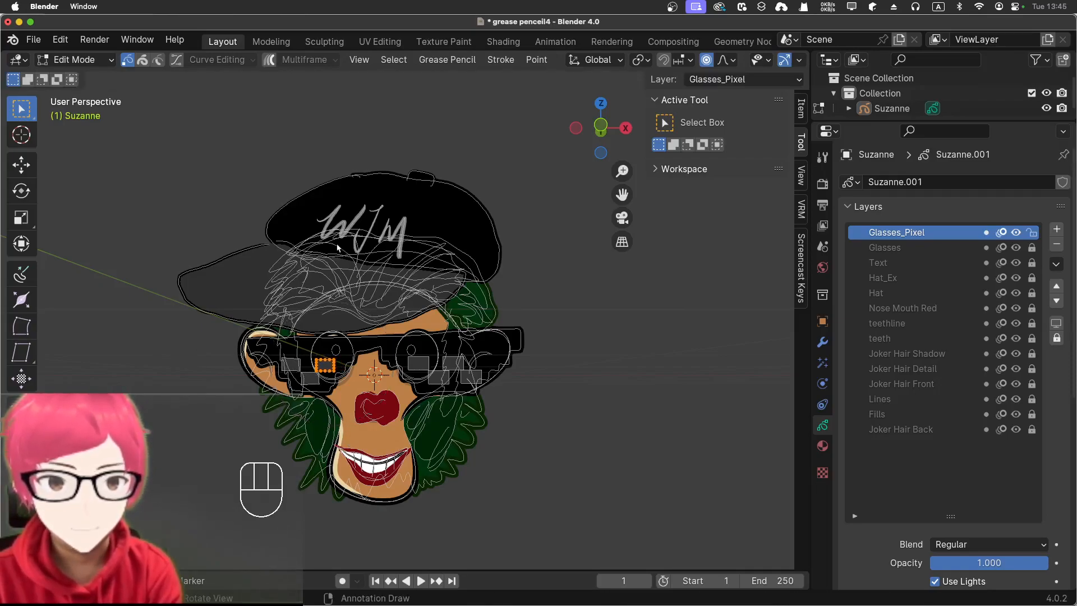
left_click(94, 59)
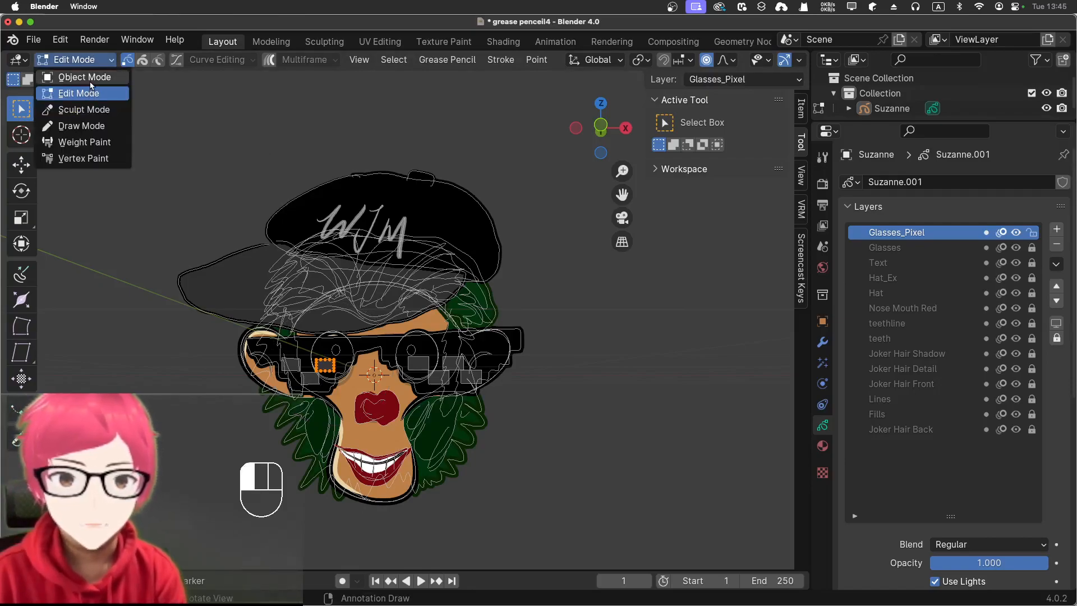
left_click(76, 79)
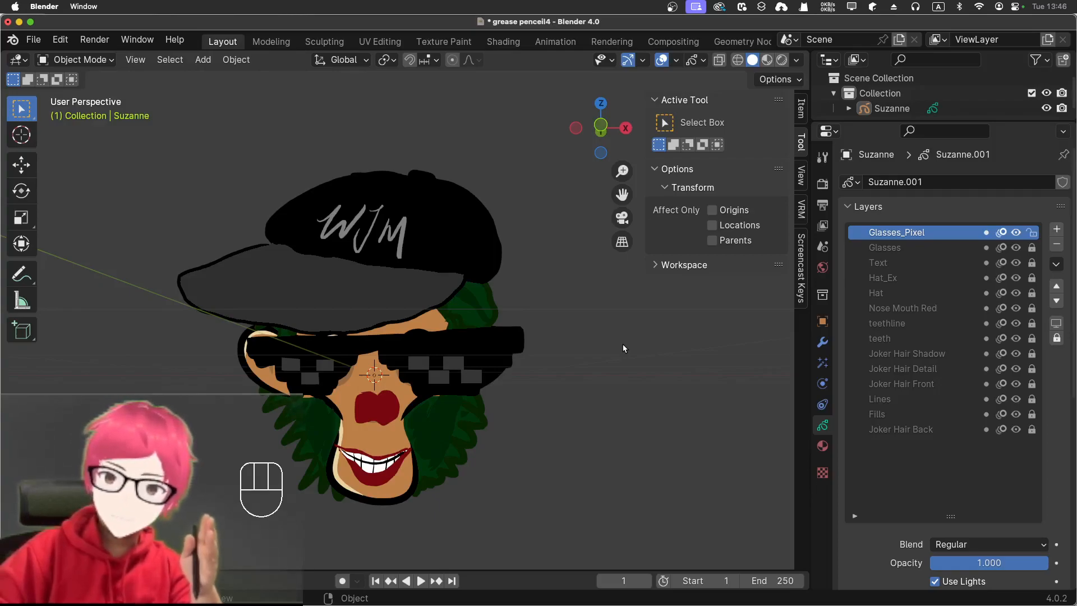
Step: Open the fill style choices of the Glasses_Pixel material
middle_click_drag(567, 377, 528, 389)
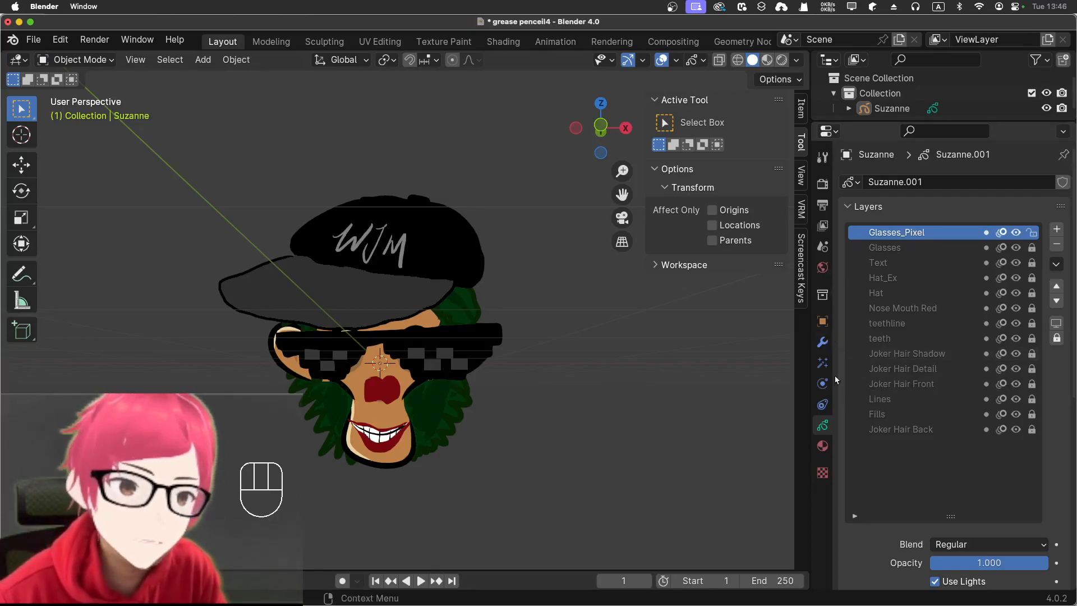
left_click(823, 446)
scroll(896, 411, "down", 5)
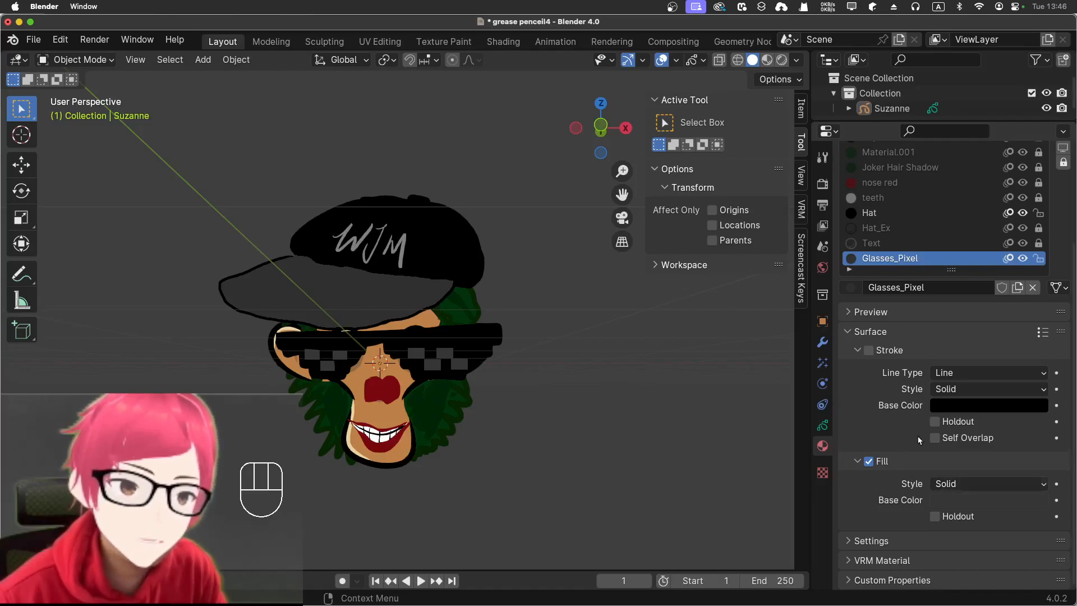
left_click(946, 487)
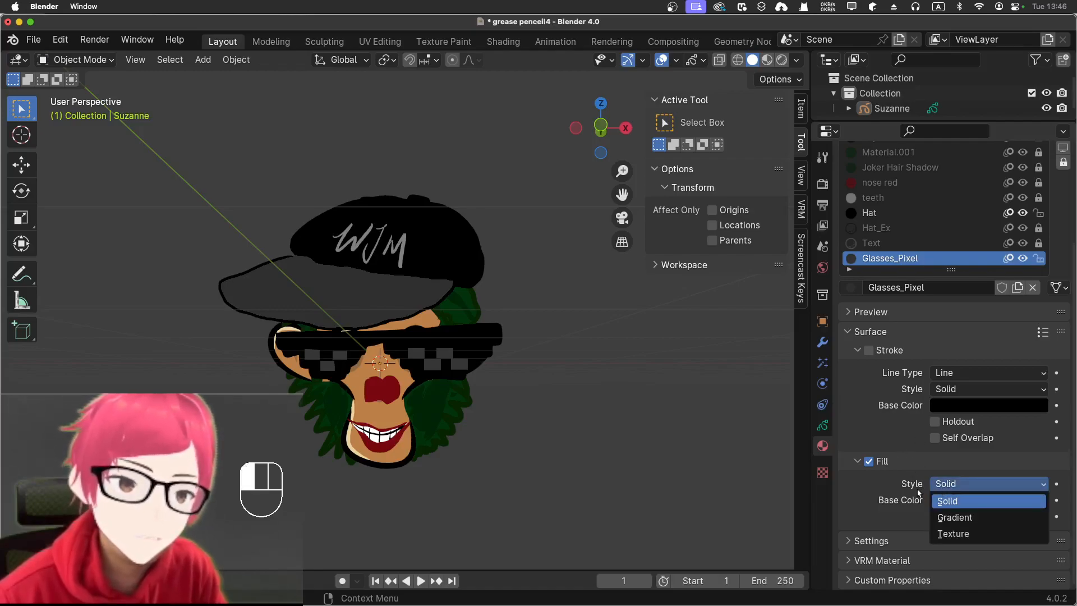